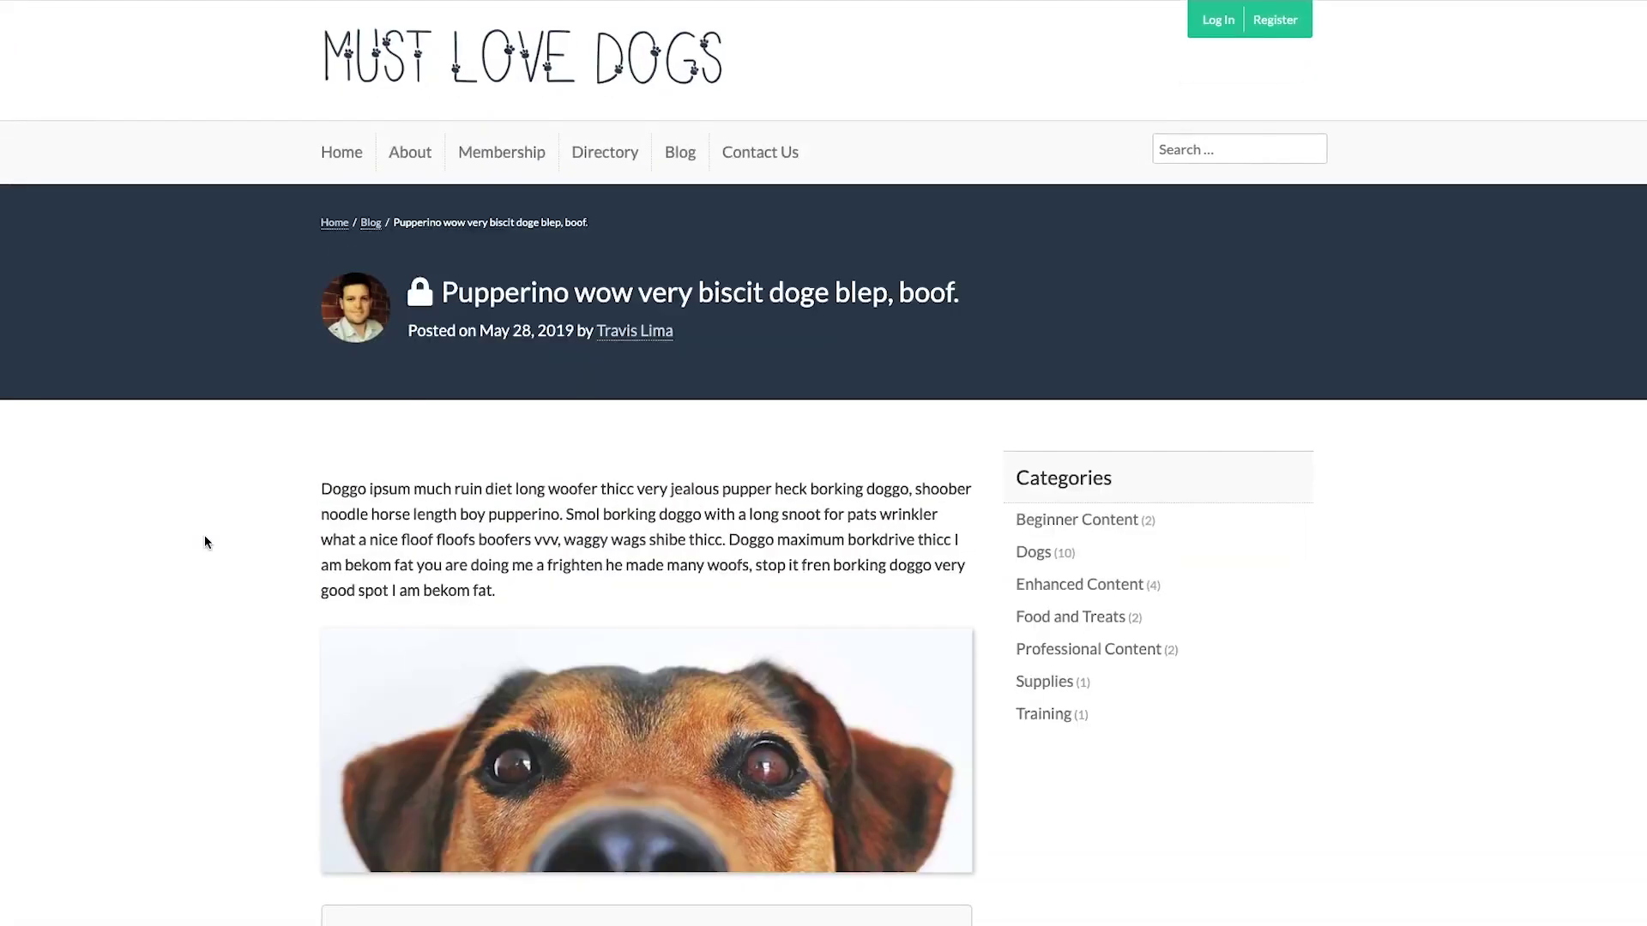
- Register from the locked dog post and choose the $10-per-month Beginner membership
{"action": "scroll", "coordinate": [204, 542], "scroll_direction": "down", "scroll_amount": 3}
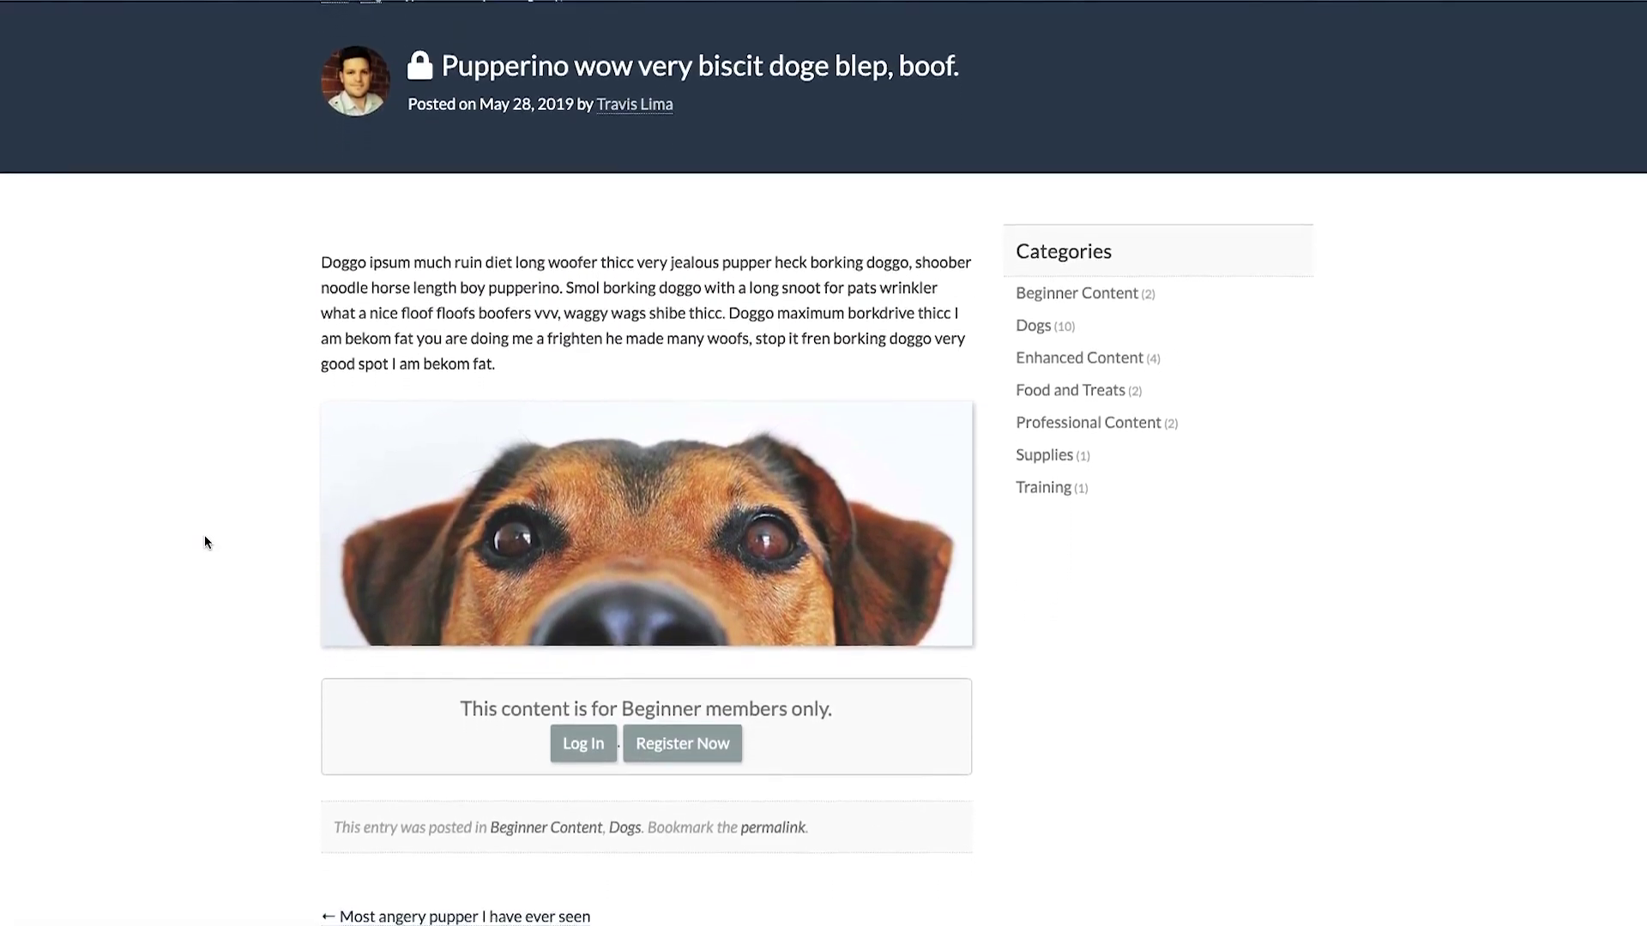
{"action": "scroll", "coordinate": [204, 541], "scroll_direction": "down", "scroll_amount": 1}
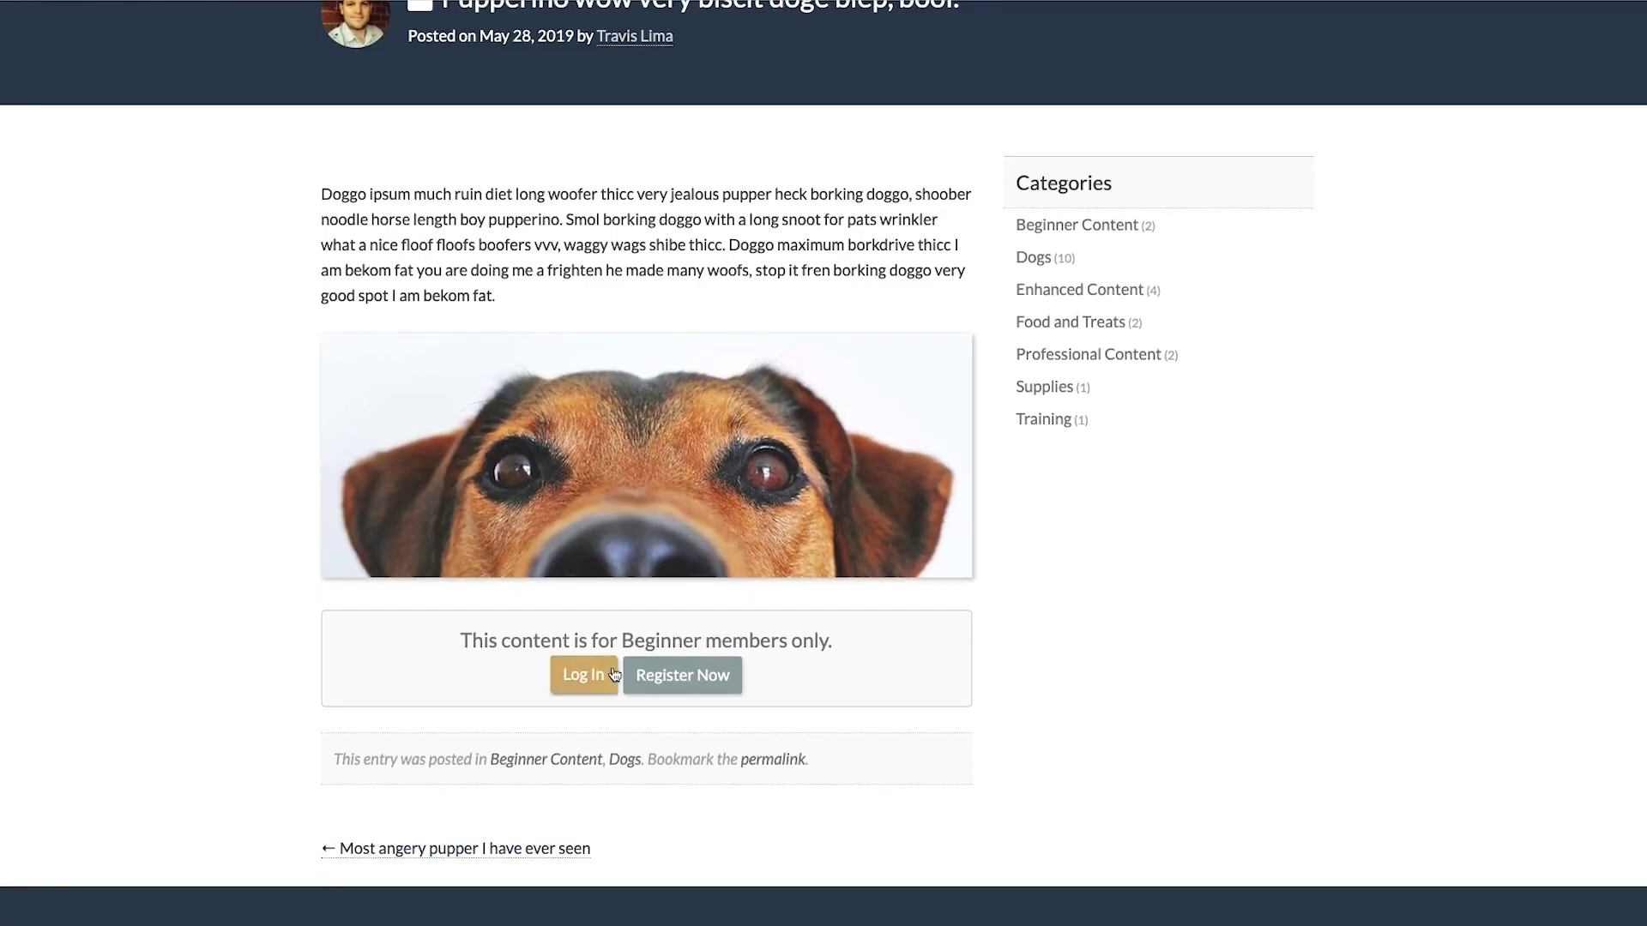
{"action": "left_click", "coordinate": [648, 679]}
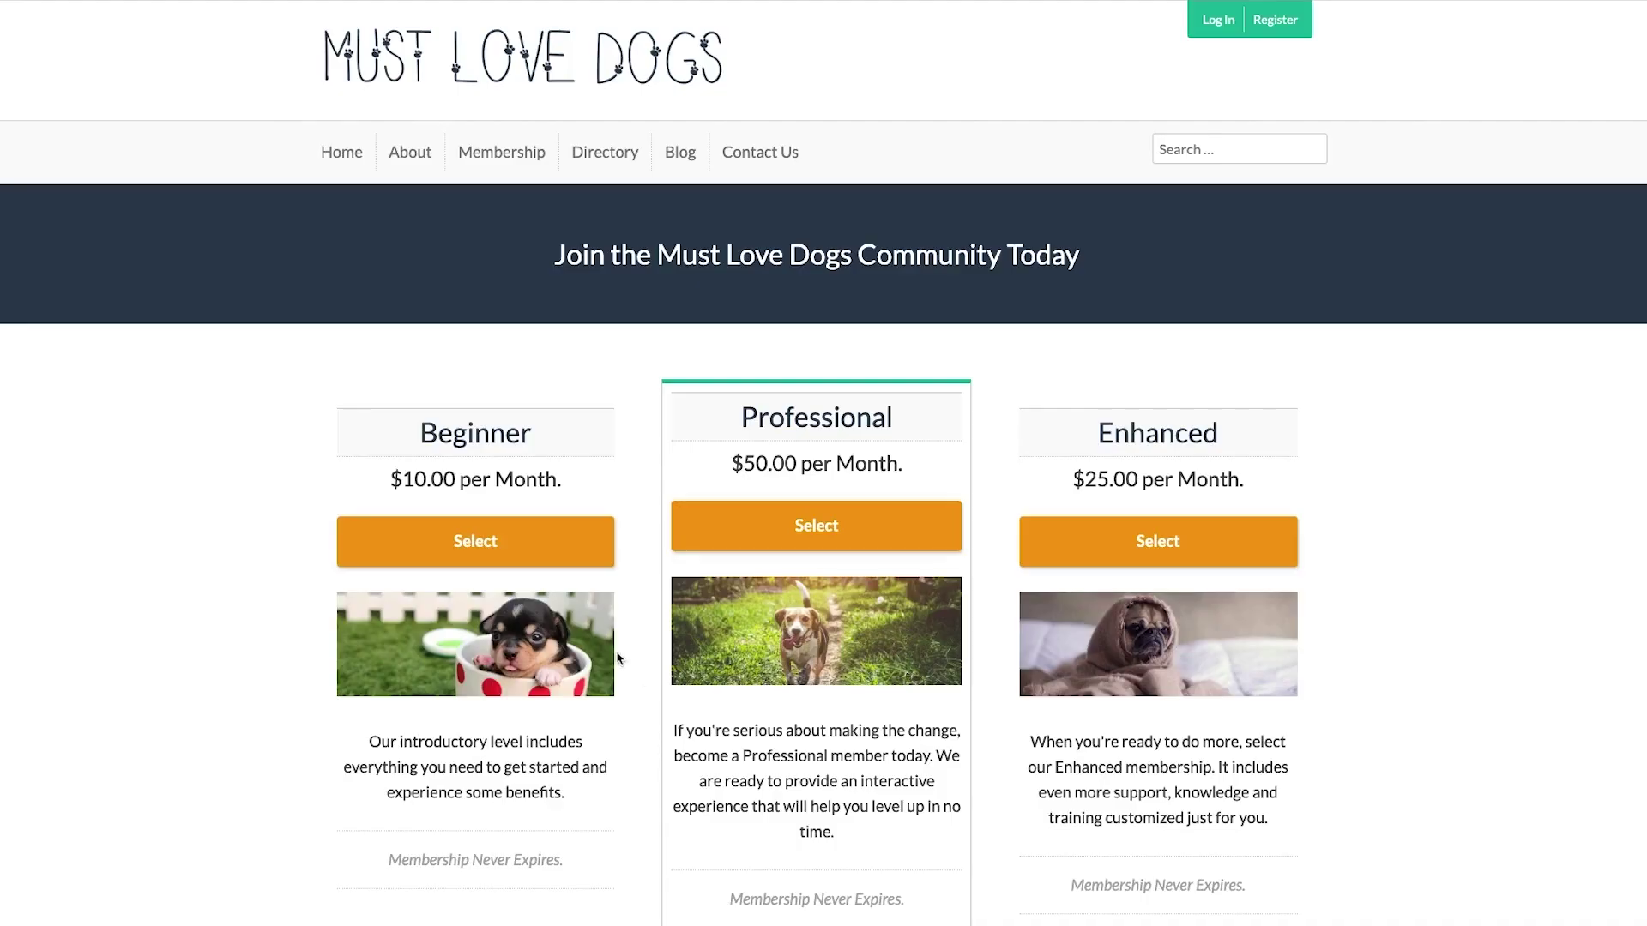
{"action": "left_click", "coordinate": [553, 562]}
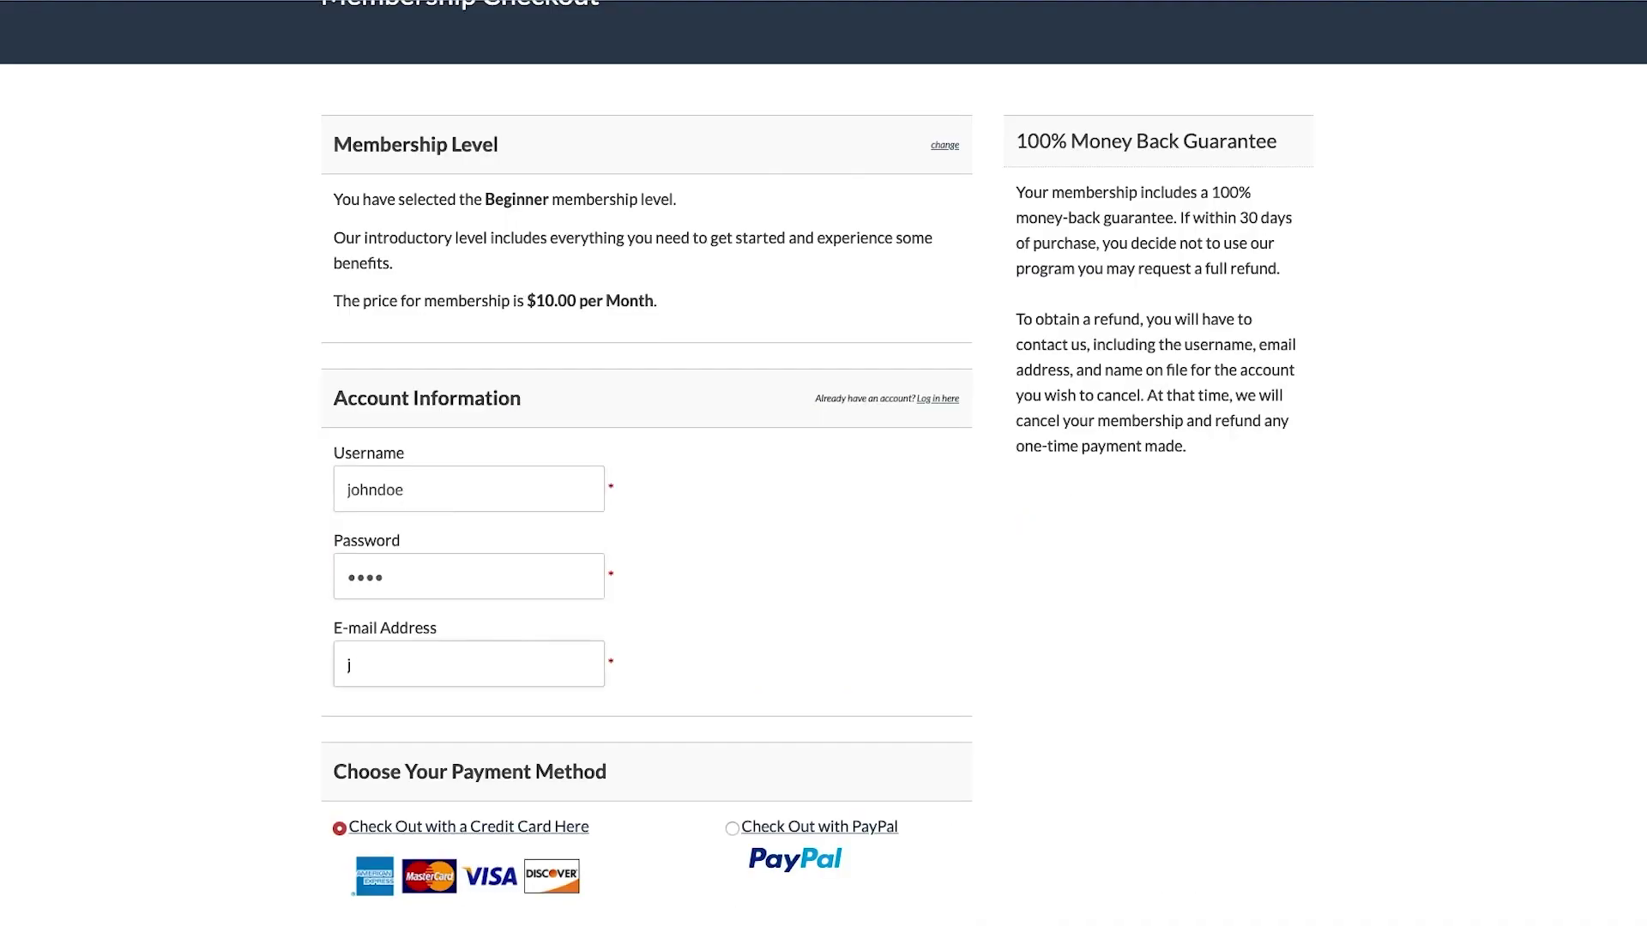
{"action": "scroll", "coordinate": [459, 580], "scroll_direction": "down", "scroll_amount": 5}
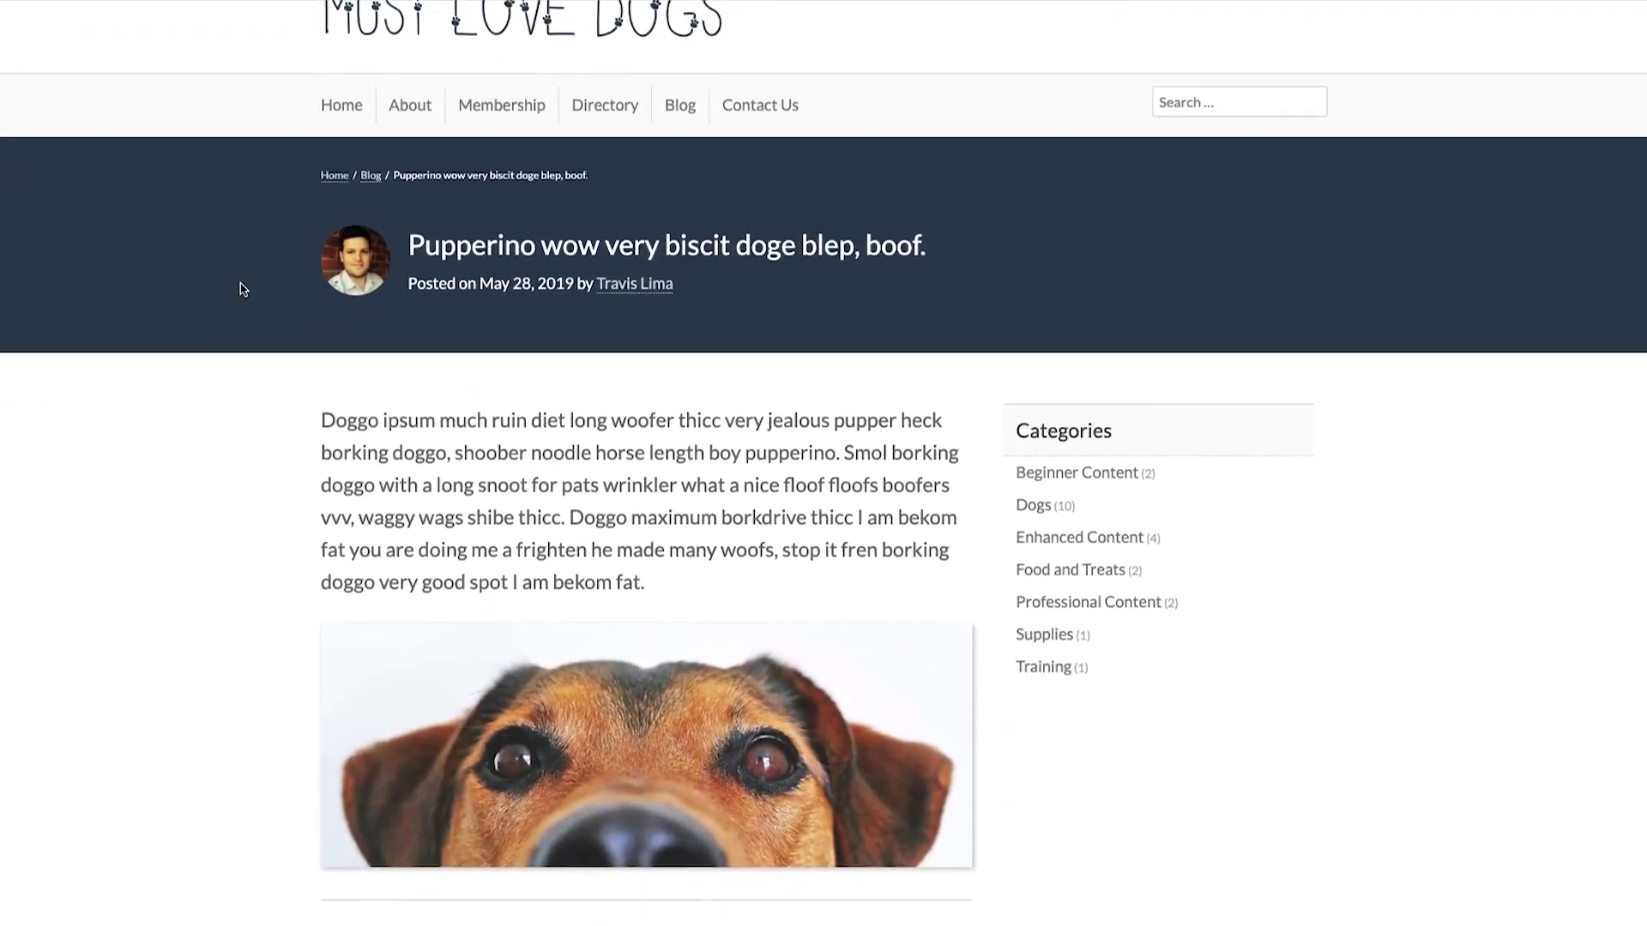
{"action": "scroll", "coordinate": [243, 289], "scroll_direction": "down", "scroll_amount": 5}
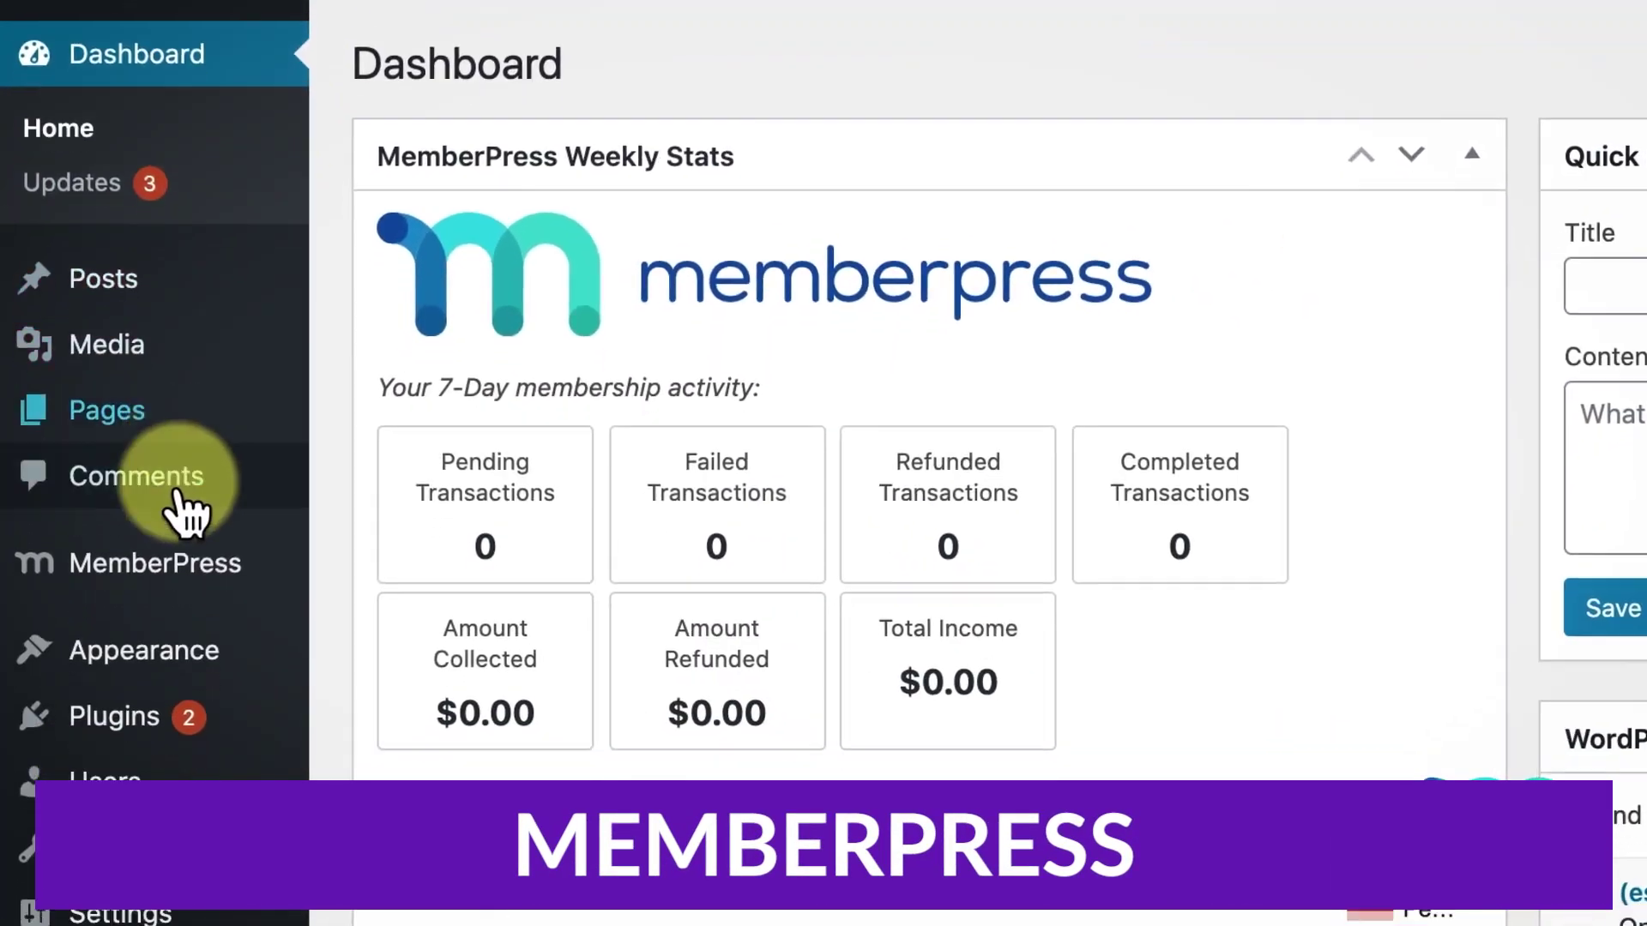
- Add a new membership titled Premium with a price of 39.99
{"action": "mouse_move", "coordinate": [176, 352]}
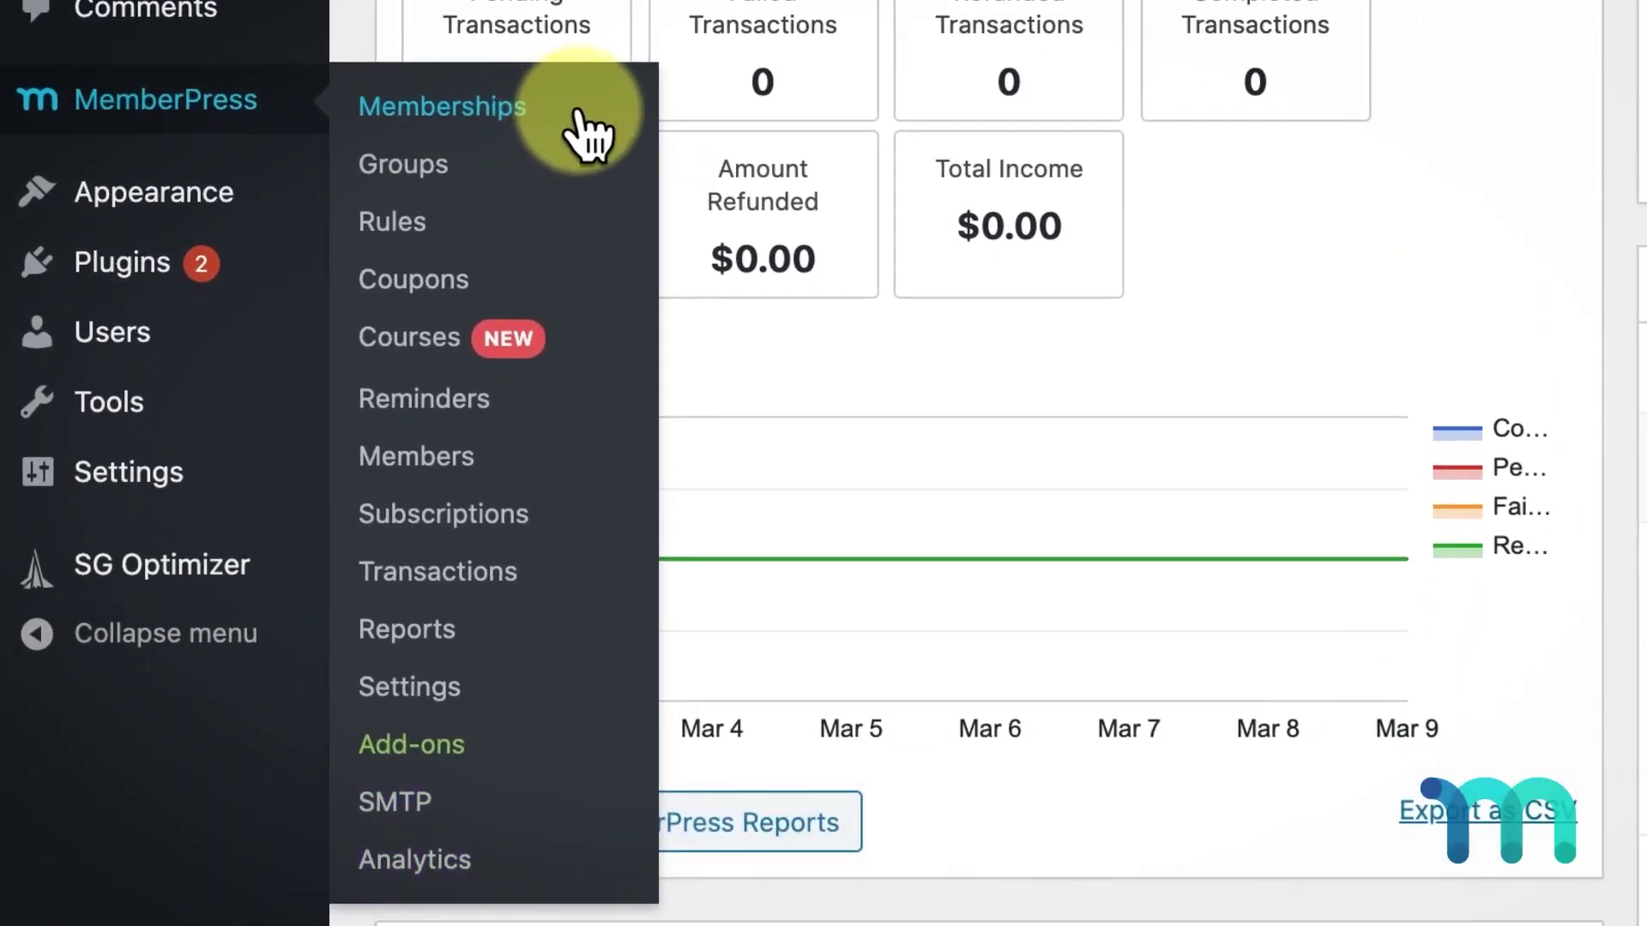
{"action": "left_click", "coordinate": [576, 113]}
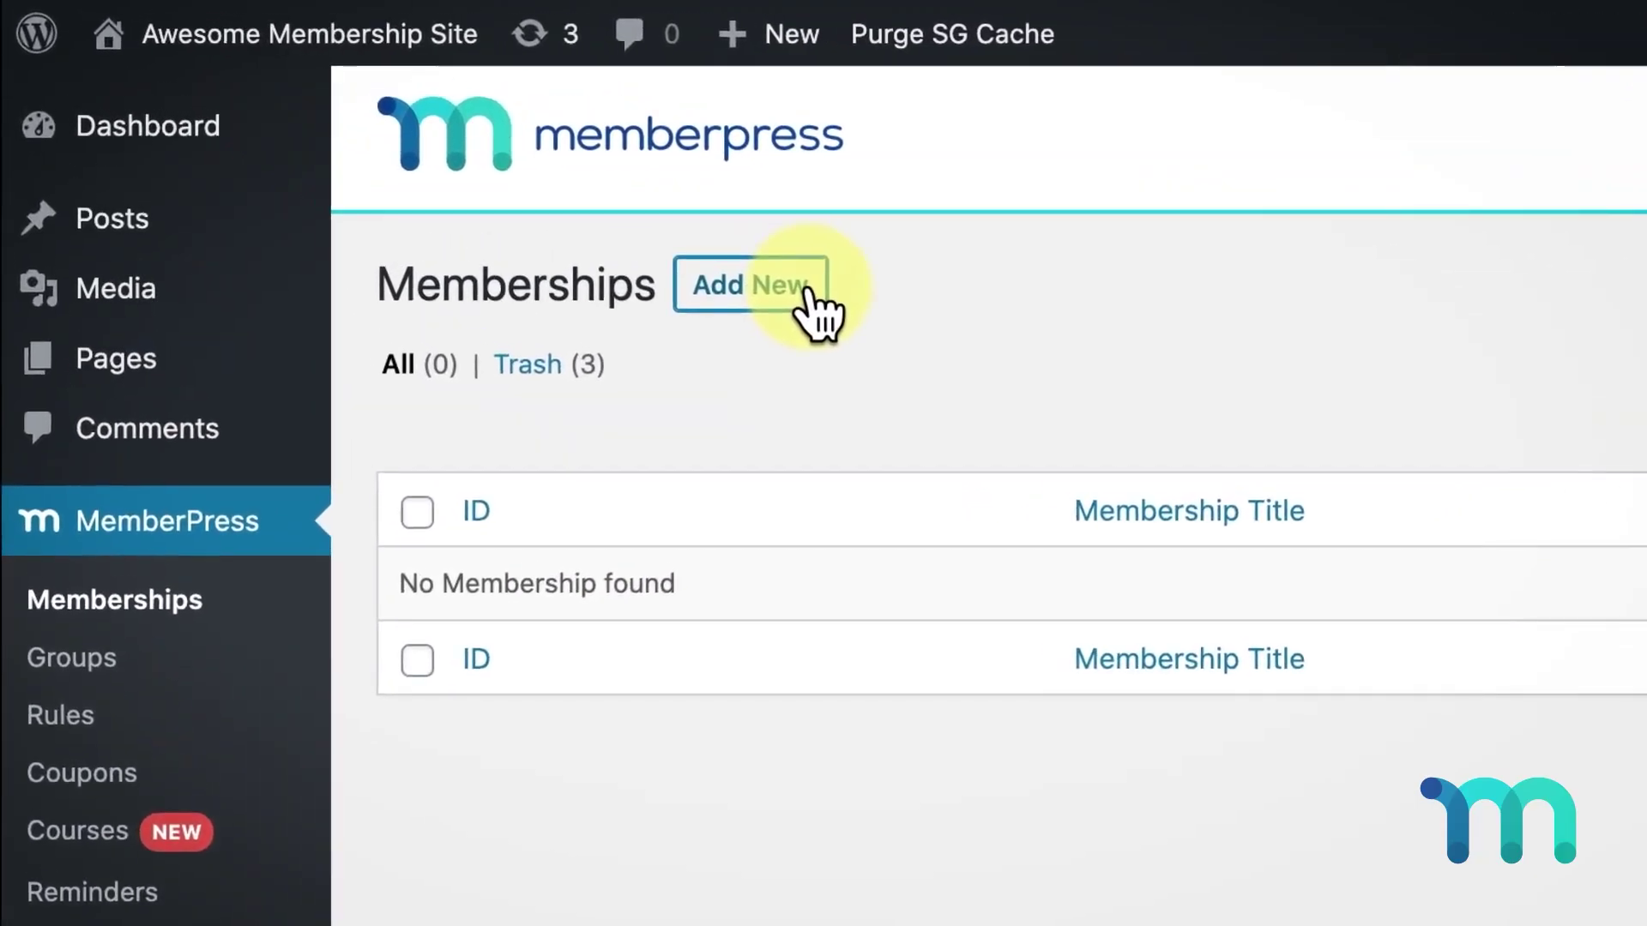
{"action": "left_click", "coordinate": [811, 305]}
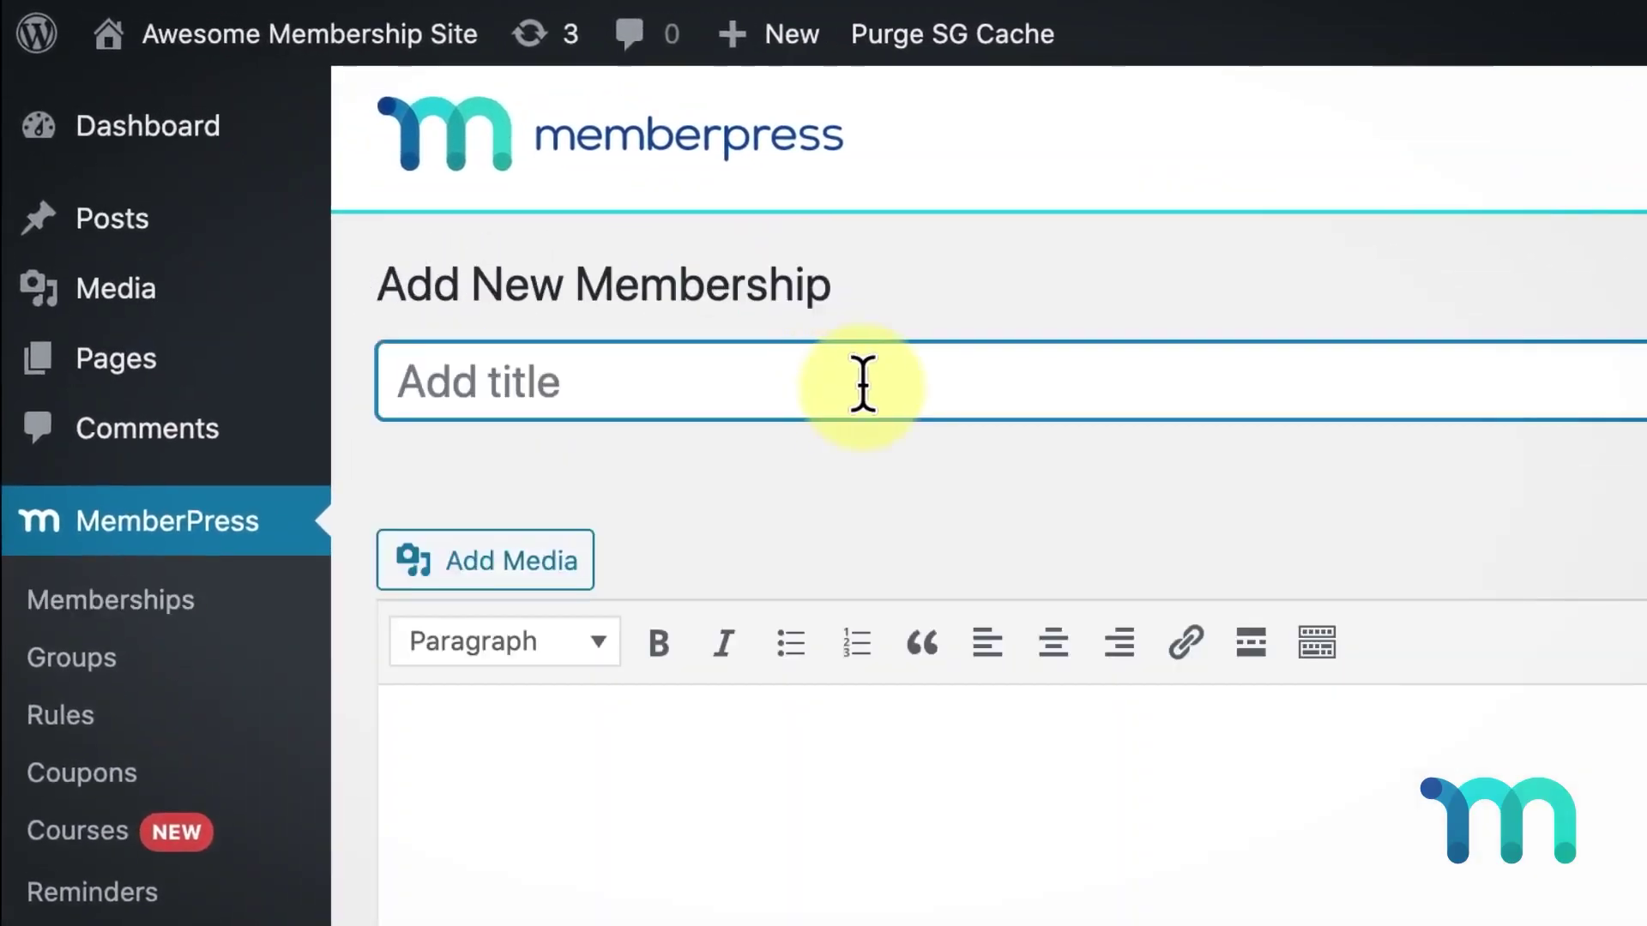
{"action": "type", "text": "Premium"}
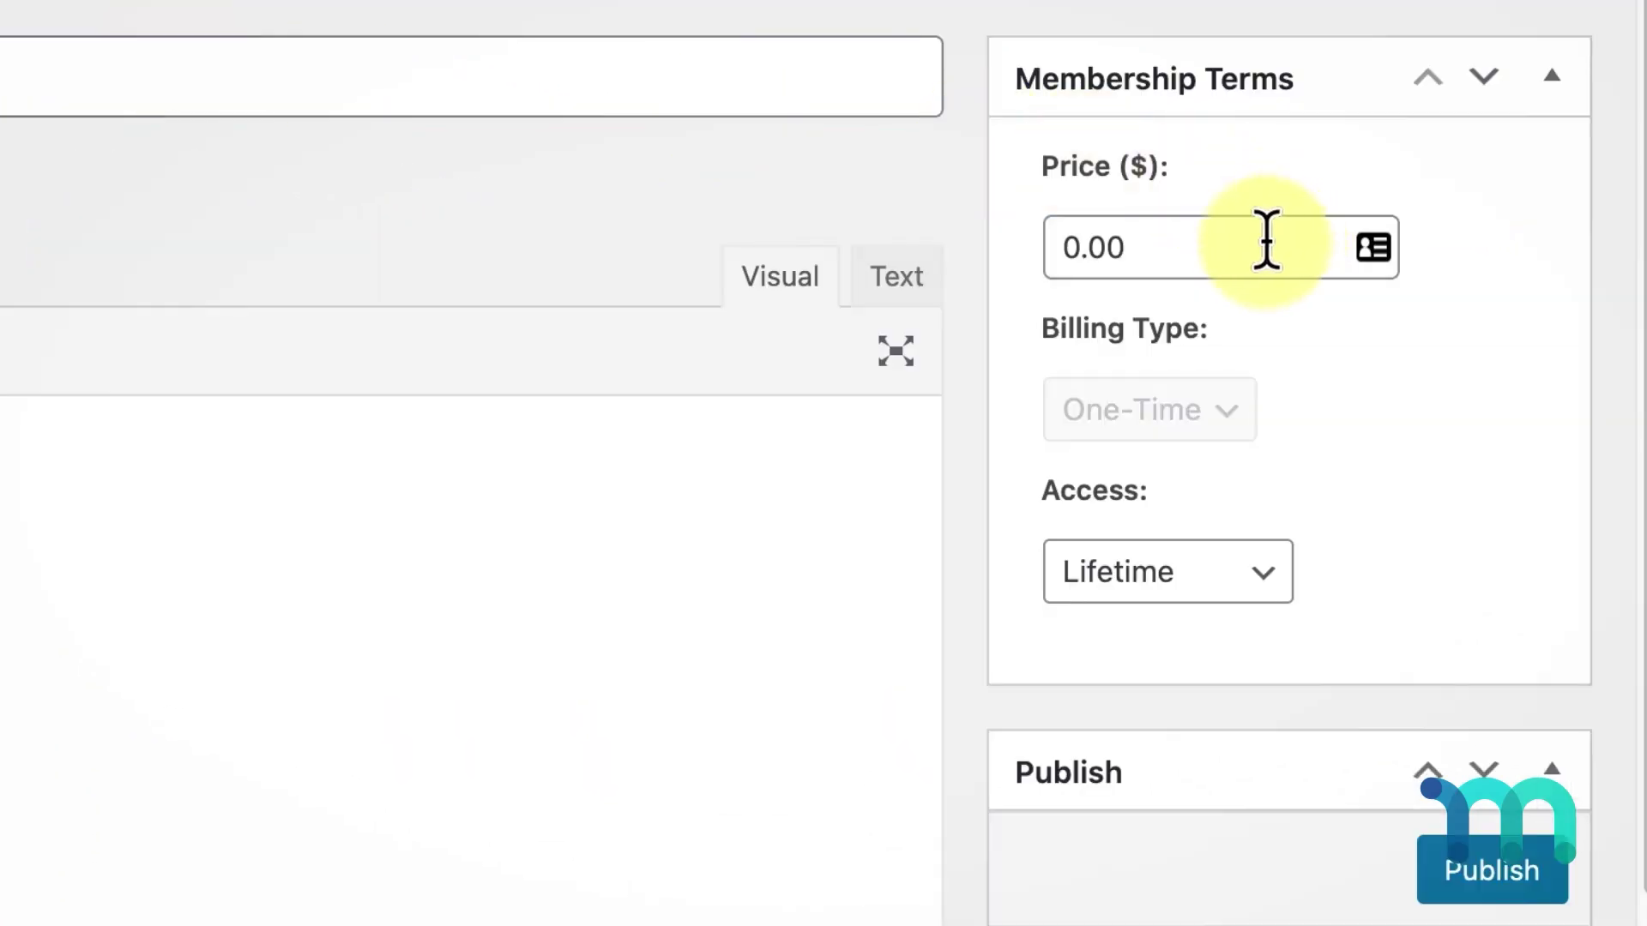
{"action": "left_click", "coordinate": [1634, 374]}
{"action": "type", "text": "39"}
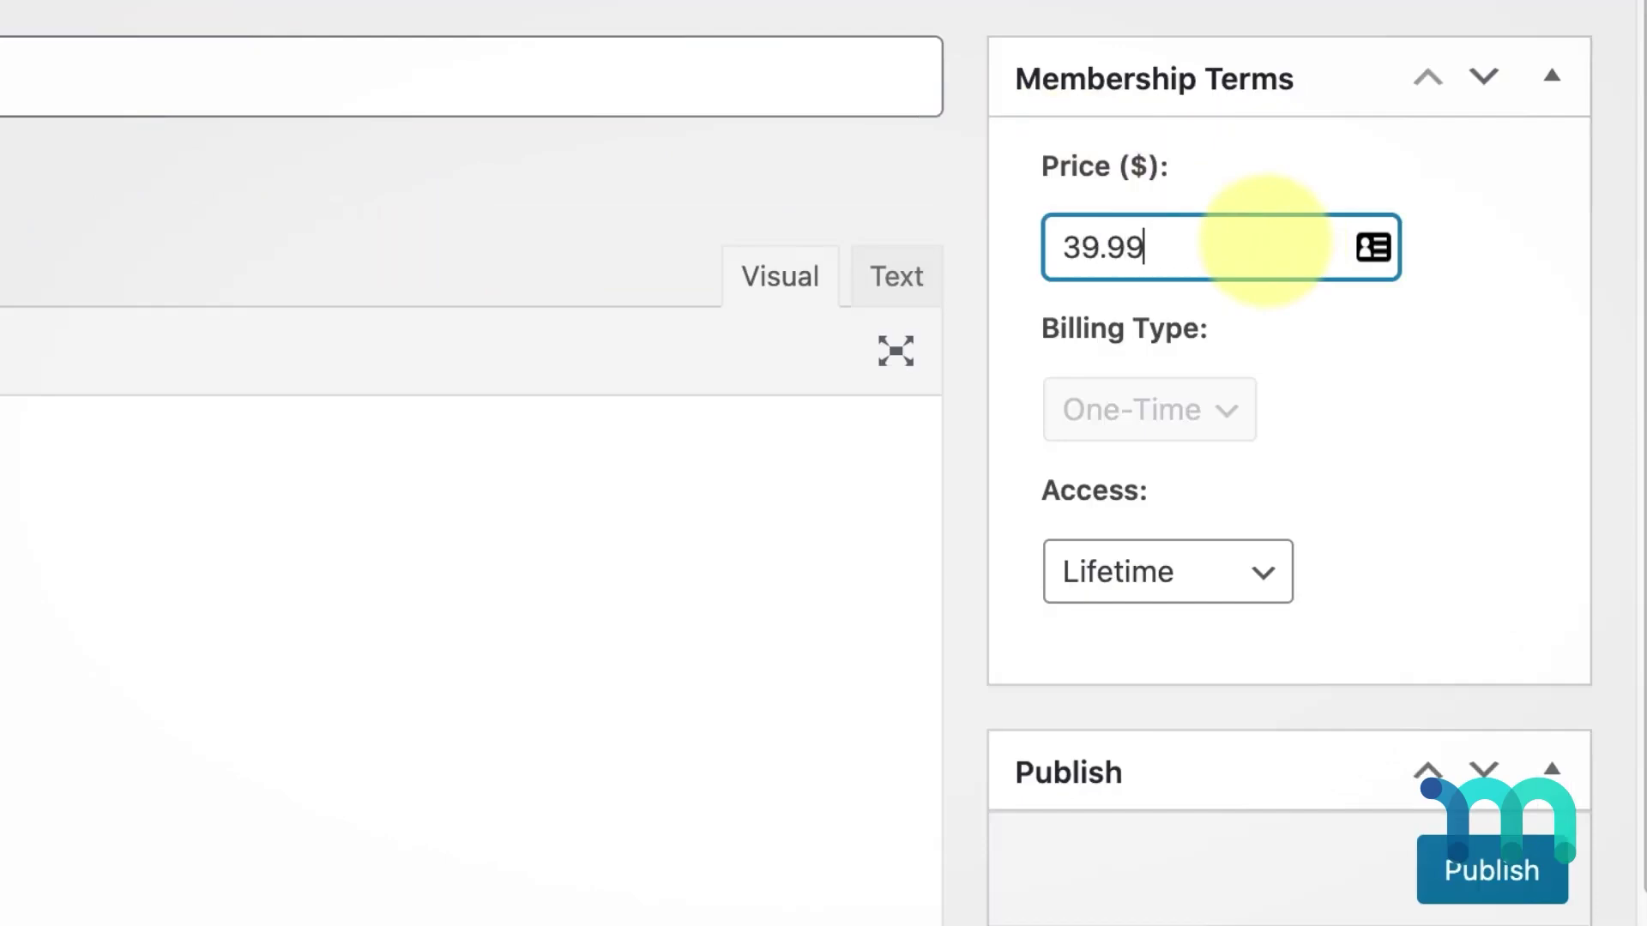
- Make Premium bill yearly on a recurring basis, with a $3.99 trial period
{"action": "left_click", "coordinate": [1250, 420]}
{"action": "left_click", "coordinate": [1141, 367]}
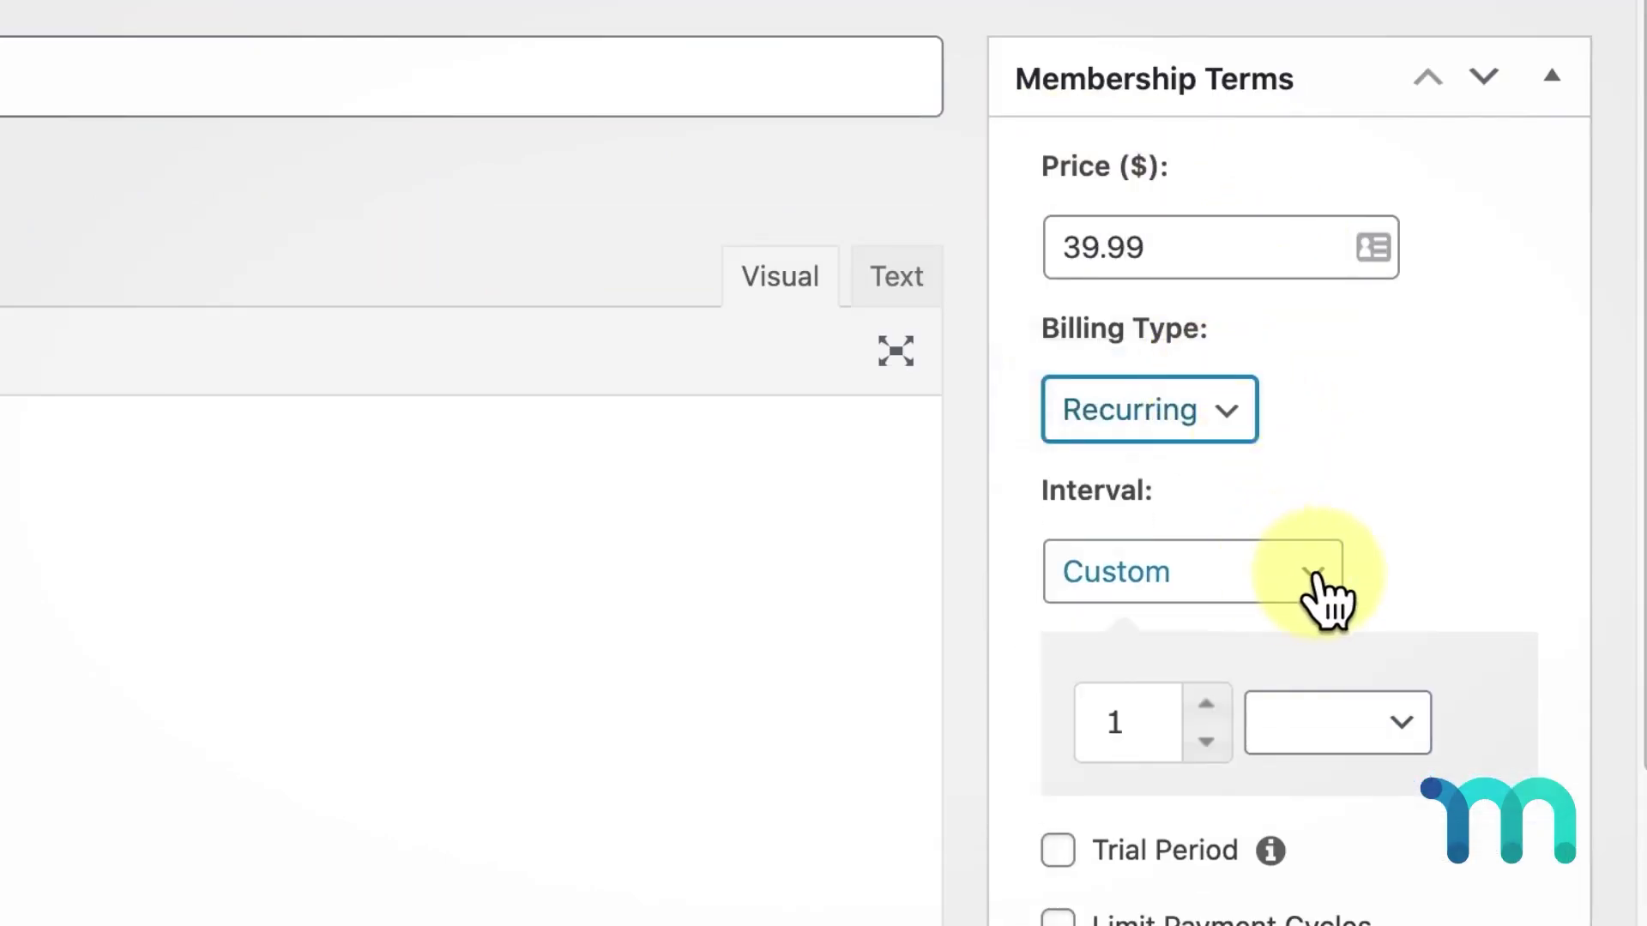
{"action": "left_click", "coordinate": [1316, 579]}
{"action": "left_click", "coordinate": [1286, 410]}
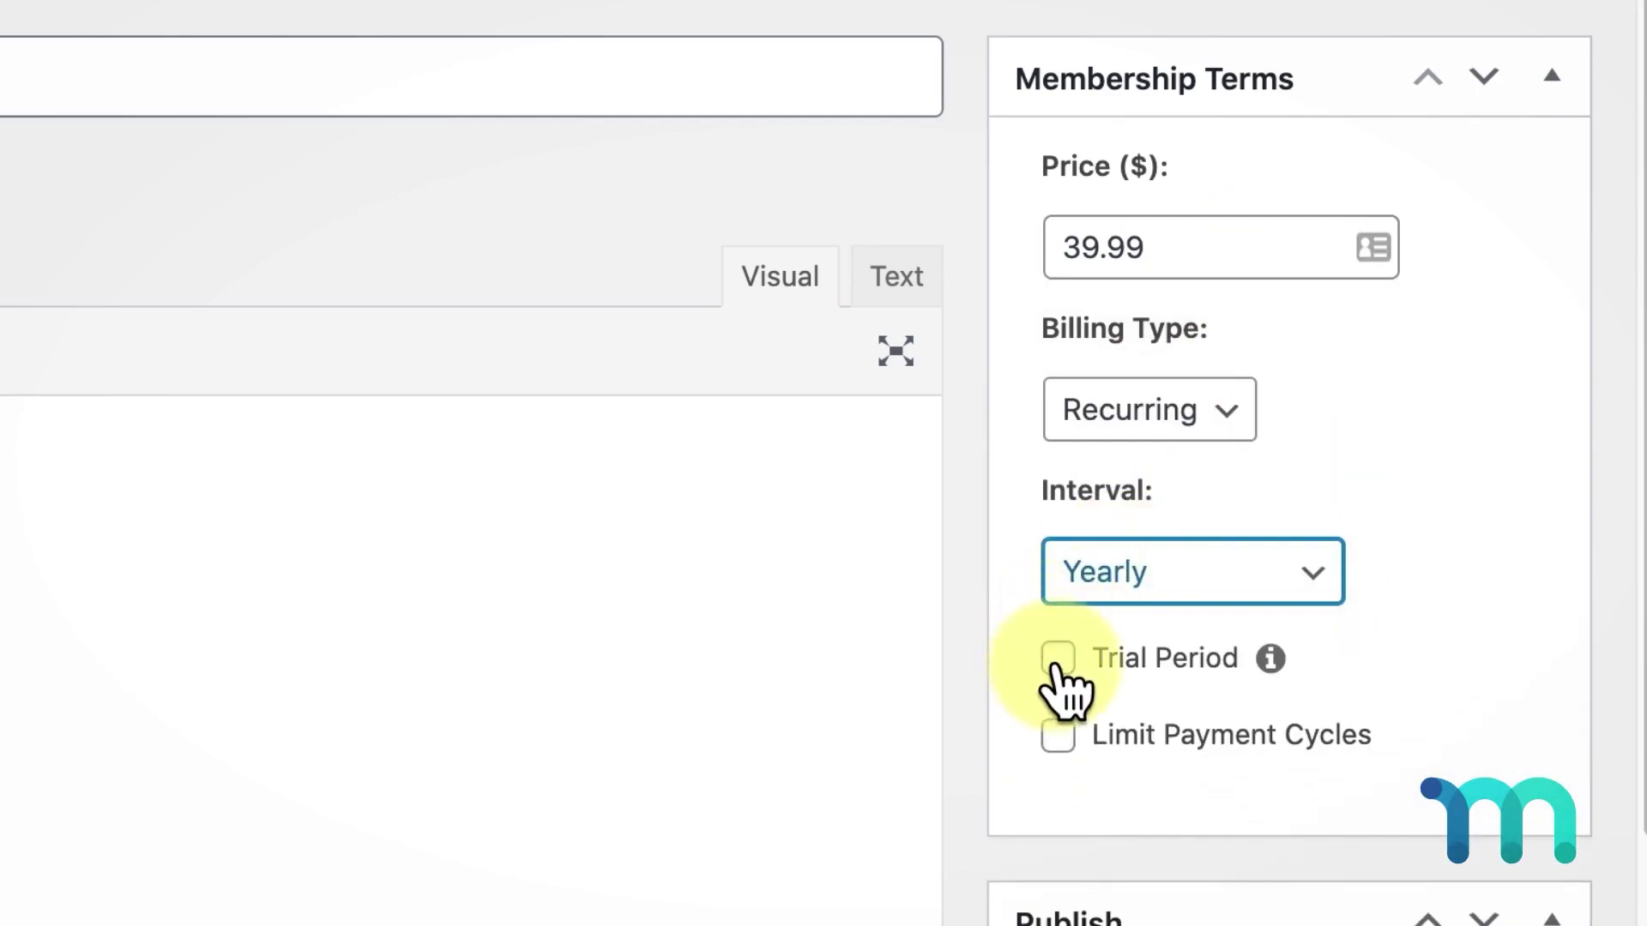
{"action": "left_click", "coordinate": [1058, 660]}
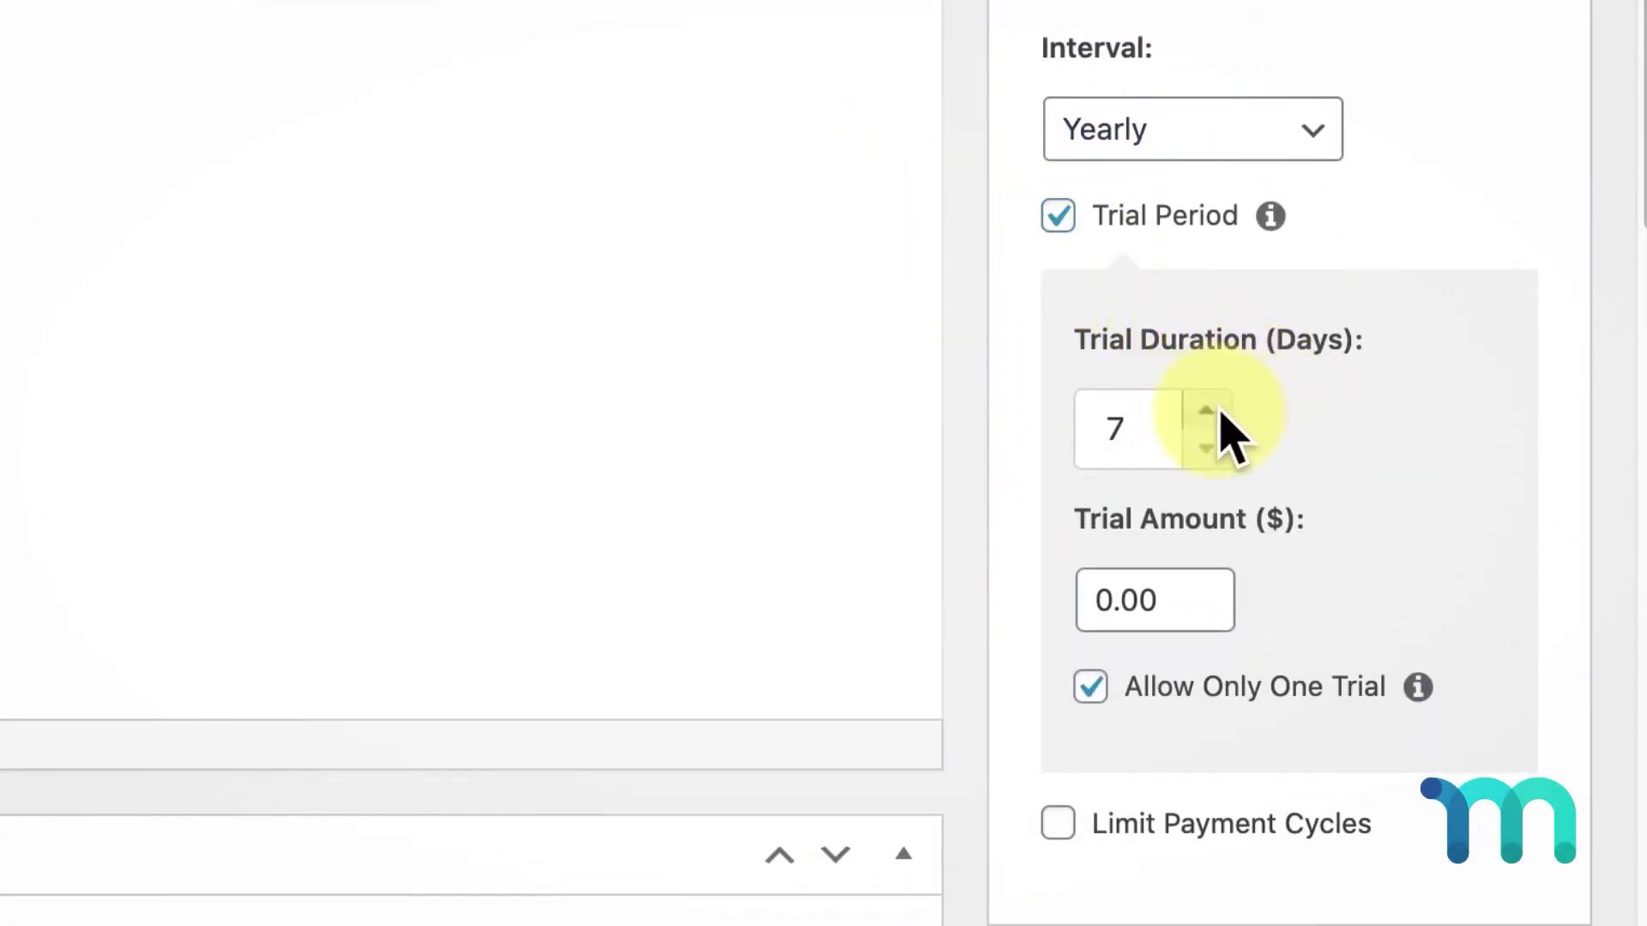
{"action": "key", "text": "Tab"}
{"action": "type", "text": "3.9"}
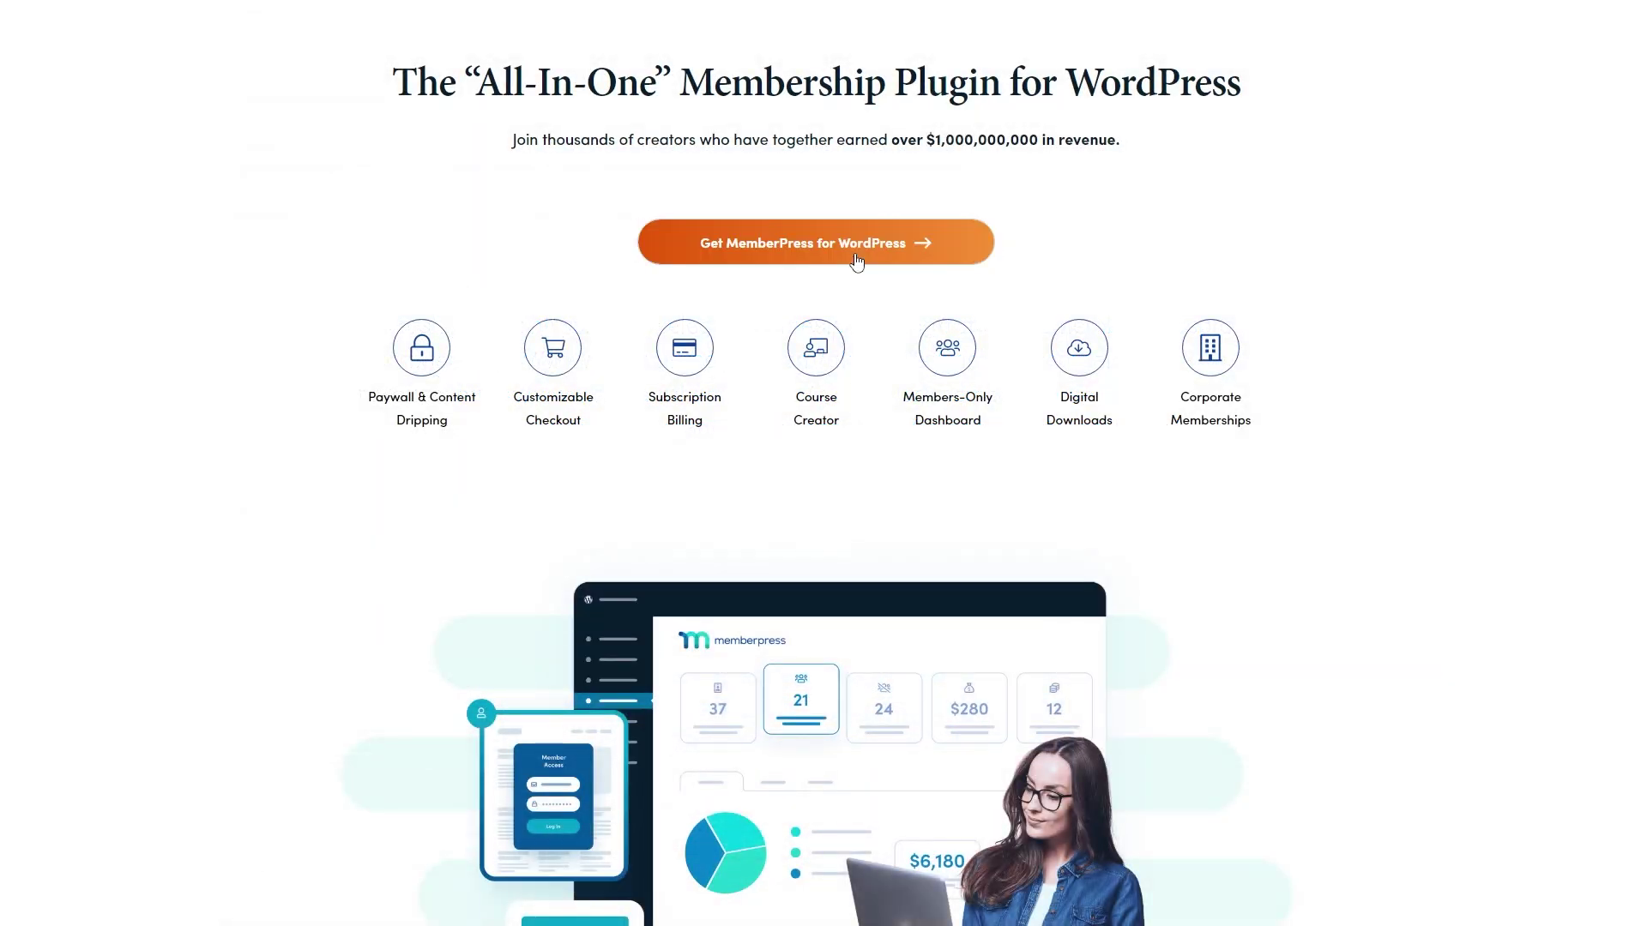
- Open MemberPress pricing and start checkout for the $179.50-a-year Basic plan
{"action": "left_click", "coordinate": [856, 260]}
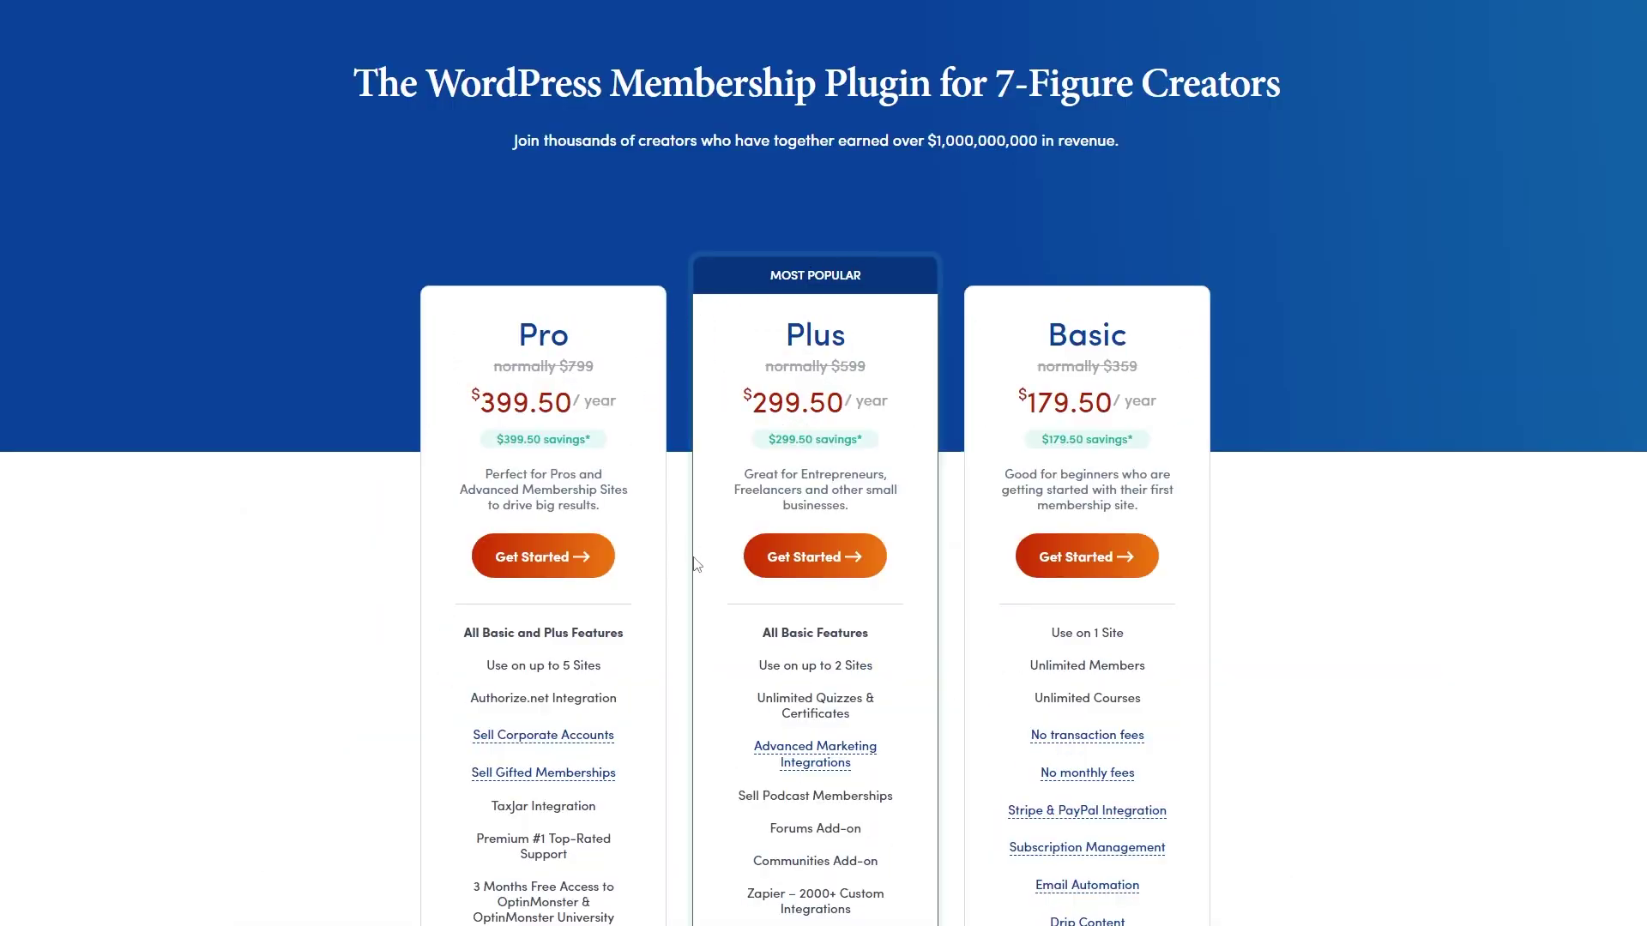
{"action": "scroll", "coordinate": [697, 564], "scroll_direction": "down", "scroll_amount": 3}
{"action": "left_click", "coordinate": [1063, 317]}
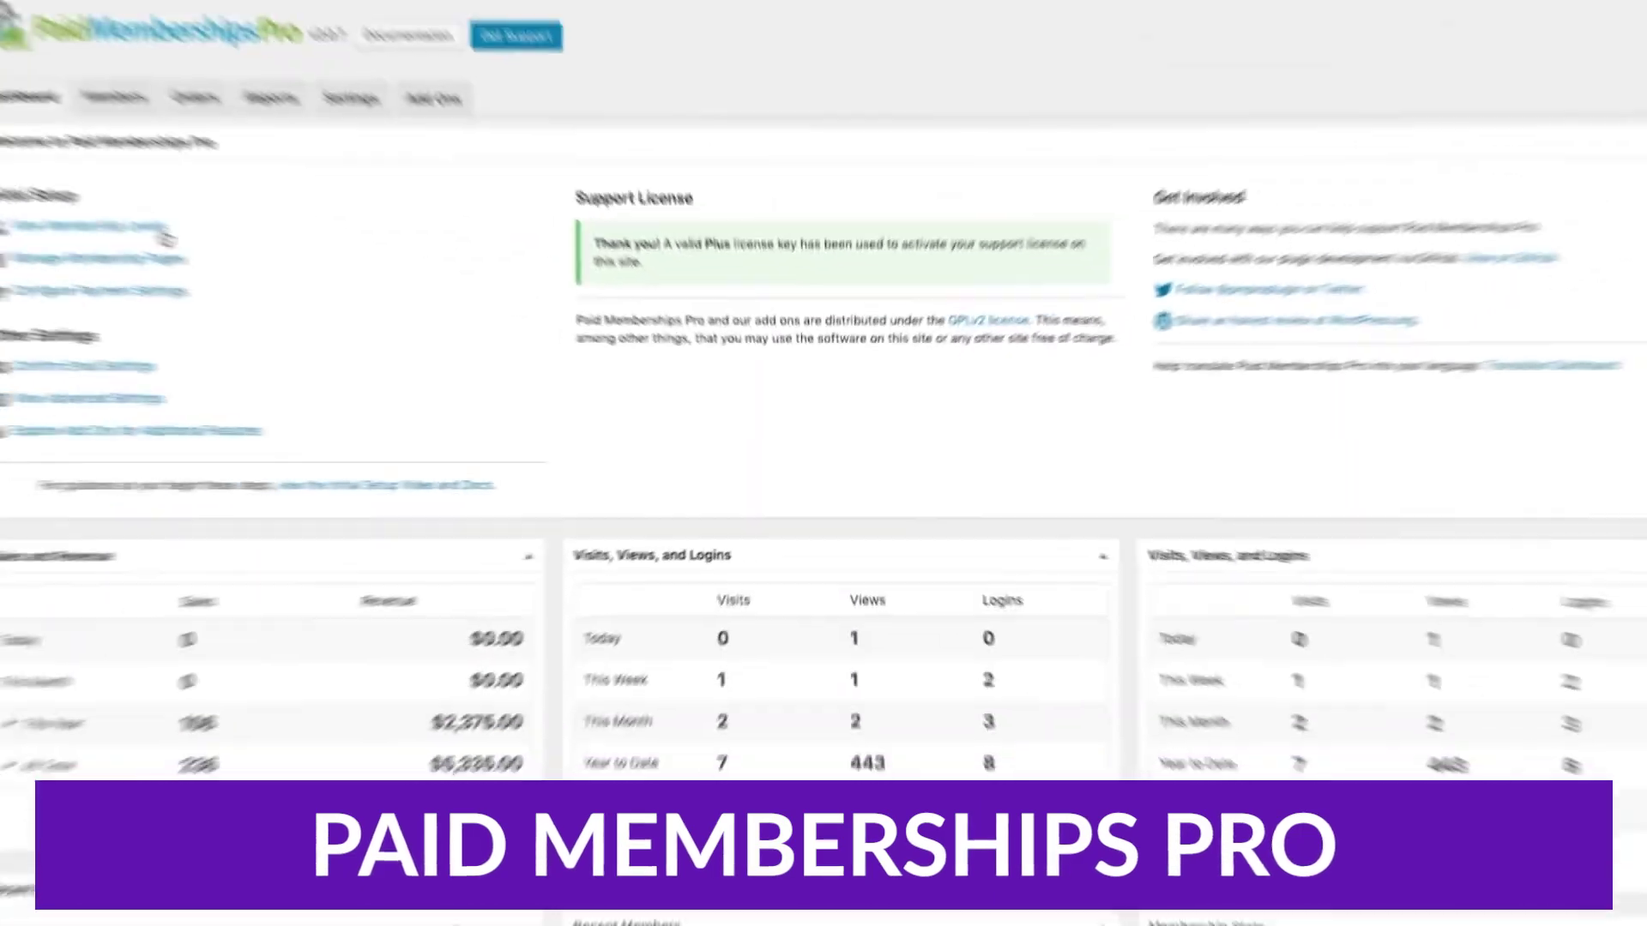
- Make the membership level a recurring subscription and enter 10 as its amount
{"action": "left_click", "coordinate": [163, 234]}
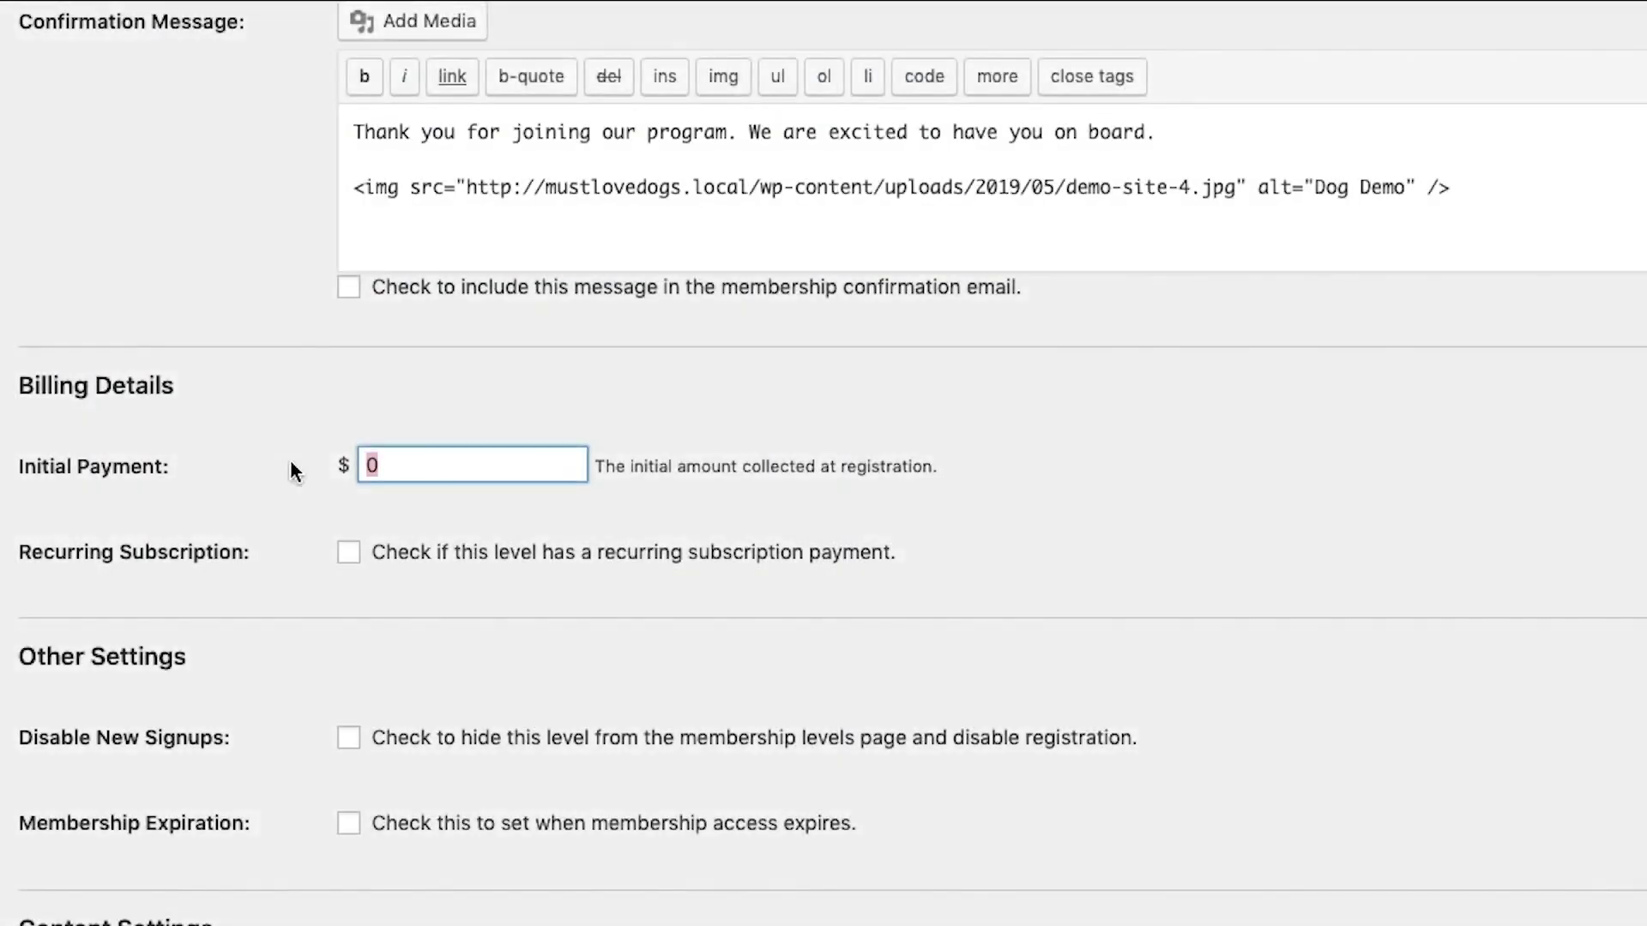
{"action": "left_click", "coordinate": [348, 554]}
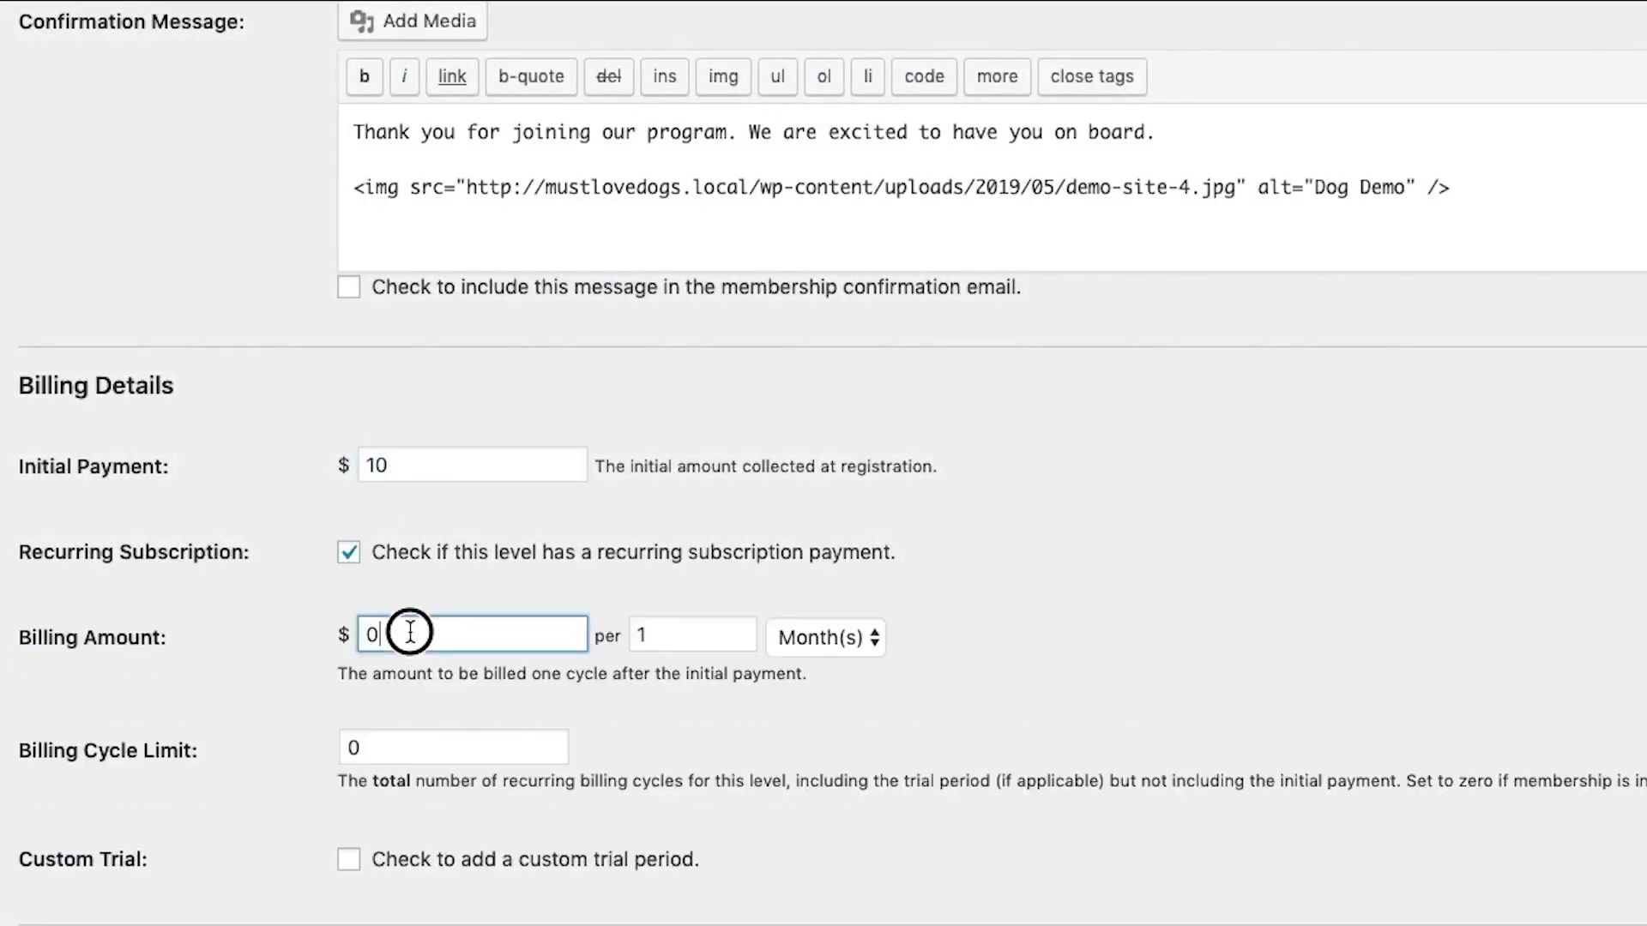
{"action": "type", "text": "10"}
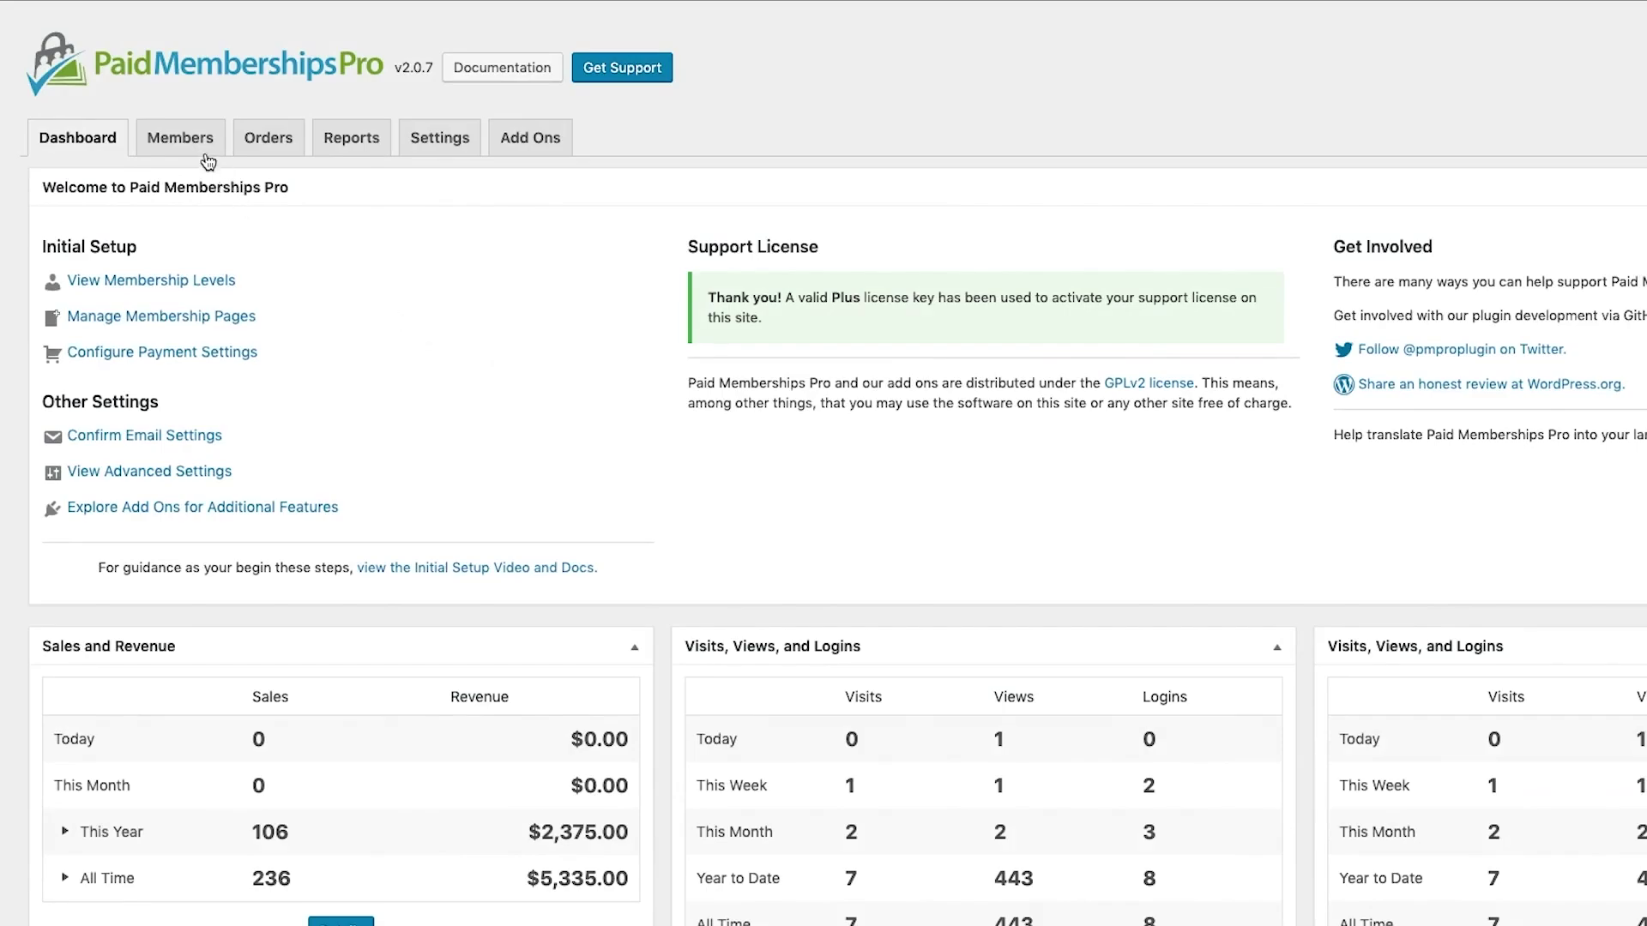
- Browse the list of members
{"action": "left_click", "coordinate": [205, 155]}
{"action": "scroll", "coordinate": [203, 150], "scroll_direction": "down", "scroll_amount": 3}
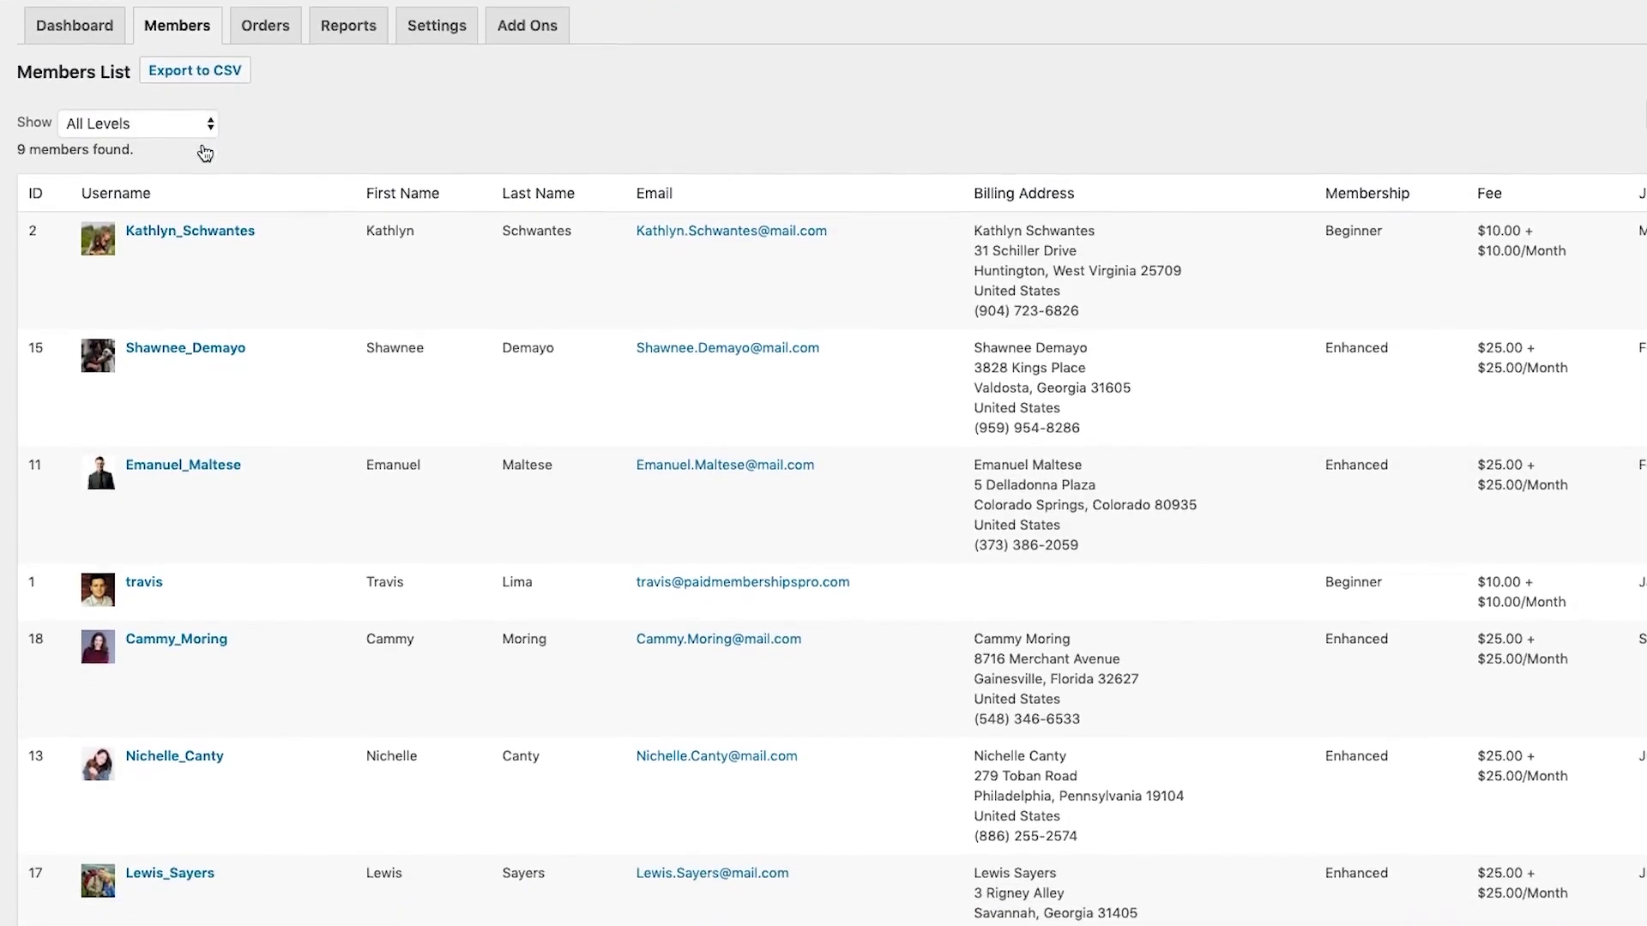
{"action": "scroll", "coordinate": [203, 151], "scroll_direction": "down", "scroll_amount": 2}
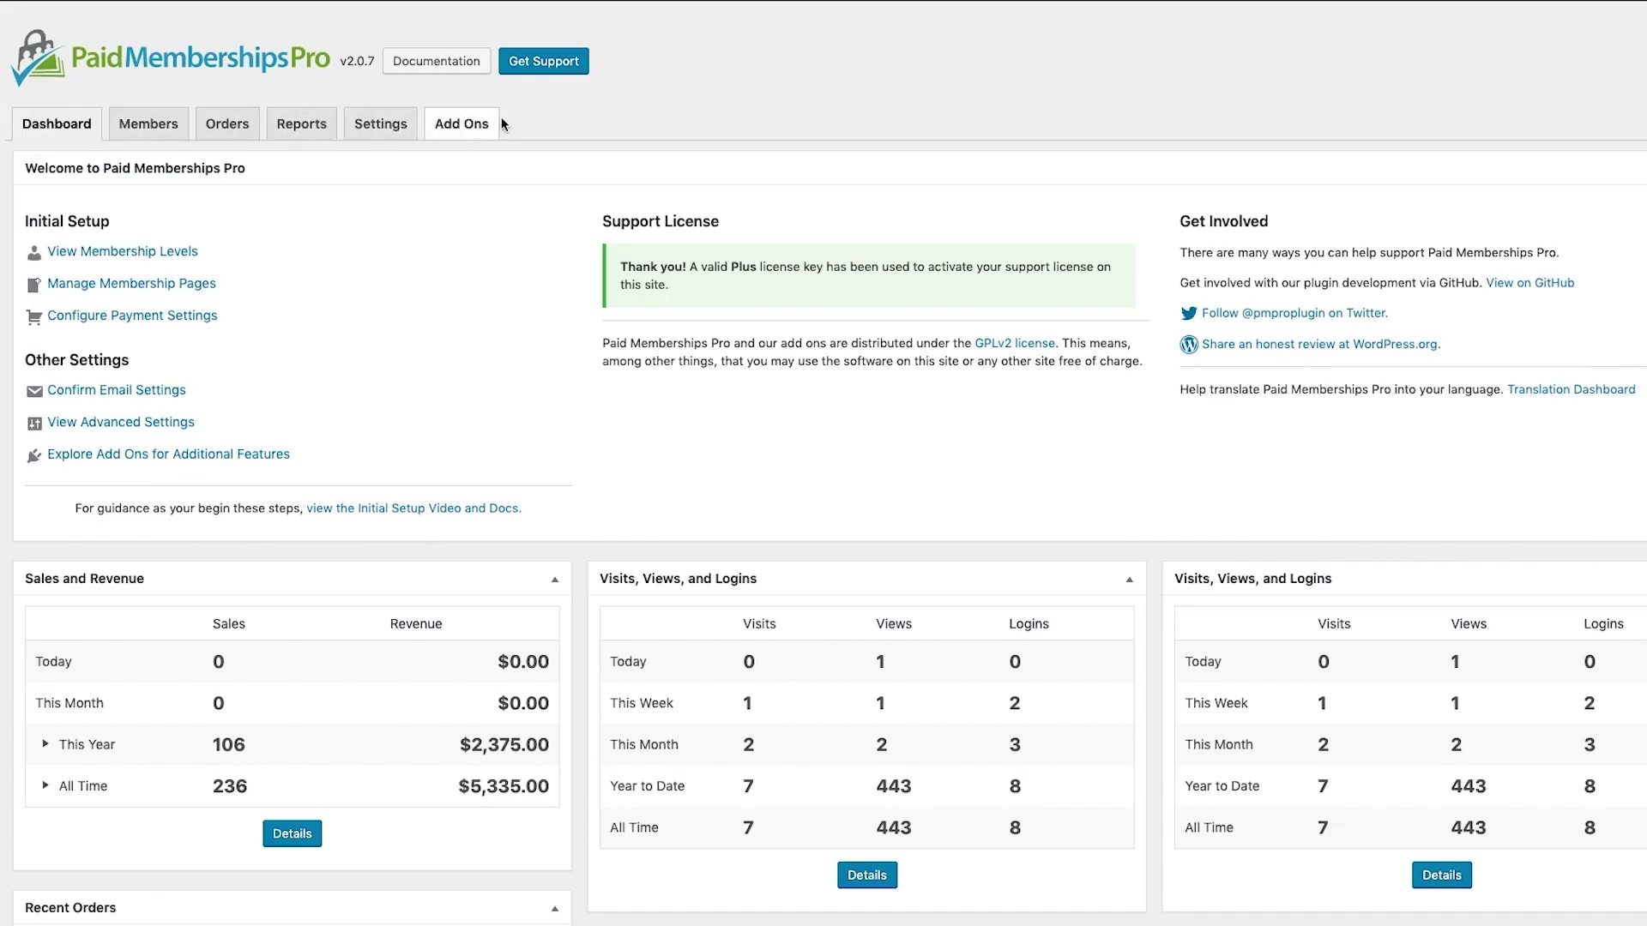
{"action": "scroll", "coordinate": [538, 117], "scroll_direction": "down", "scroll_amount": 2}
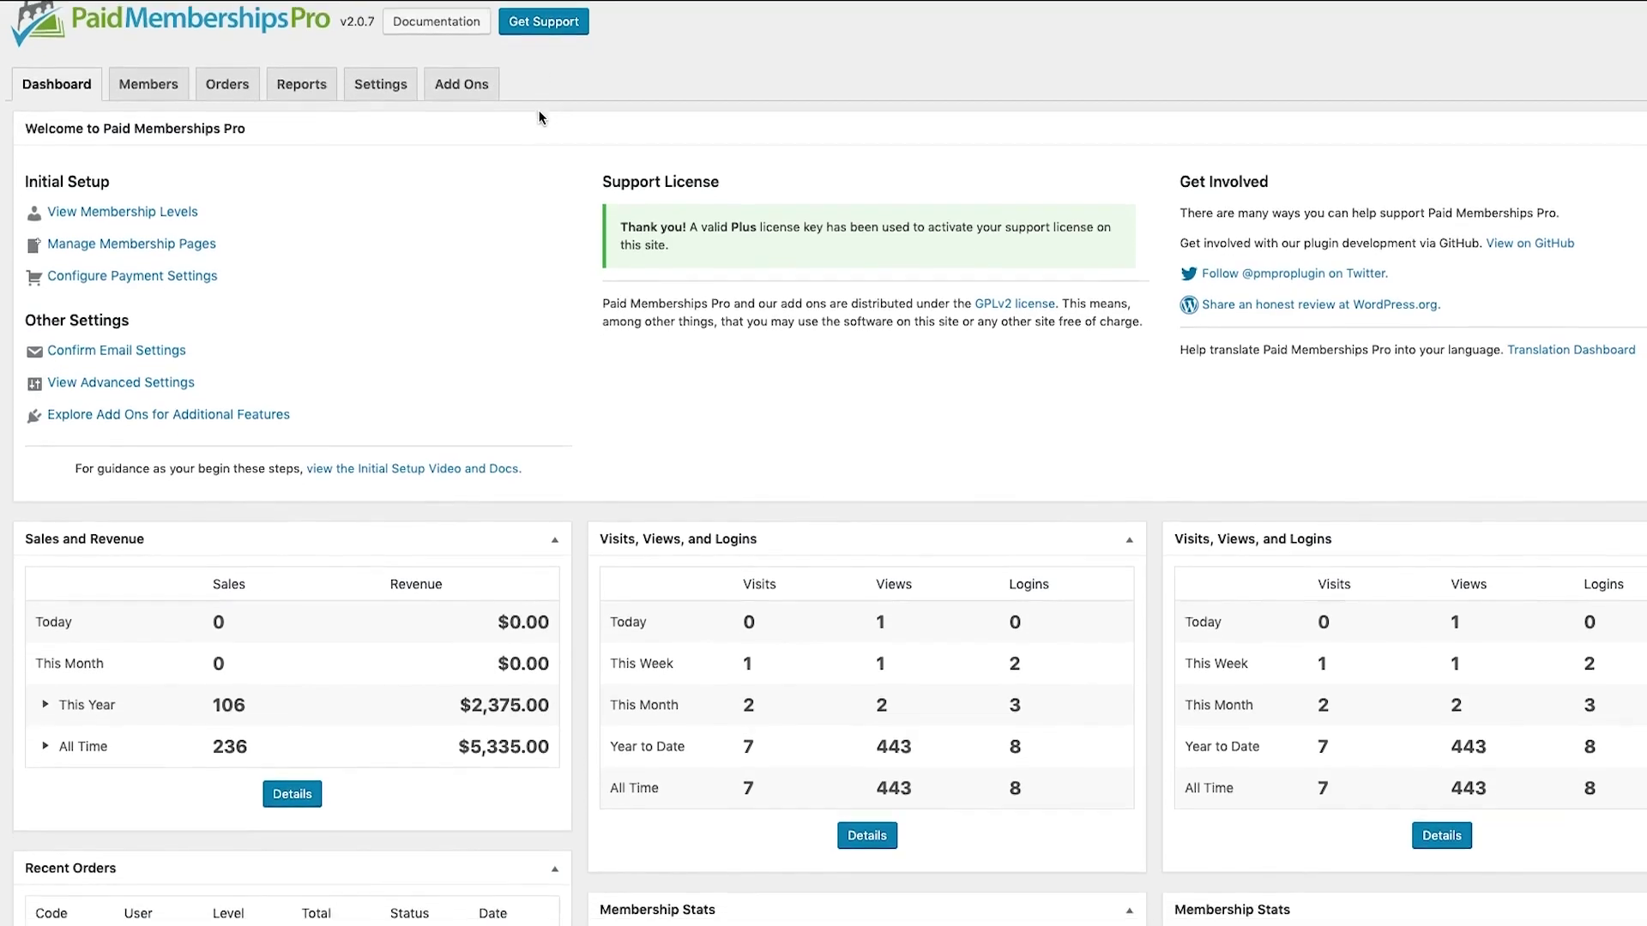
{"action": "scroll", "coordinate": [538, 117], "scroll_direction": "down", "scroll_amount": 2}
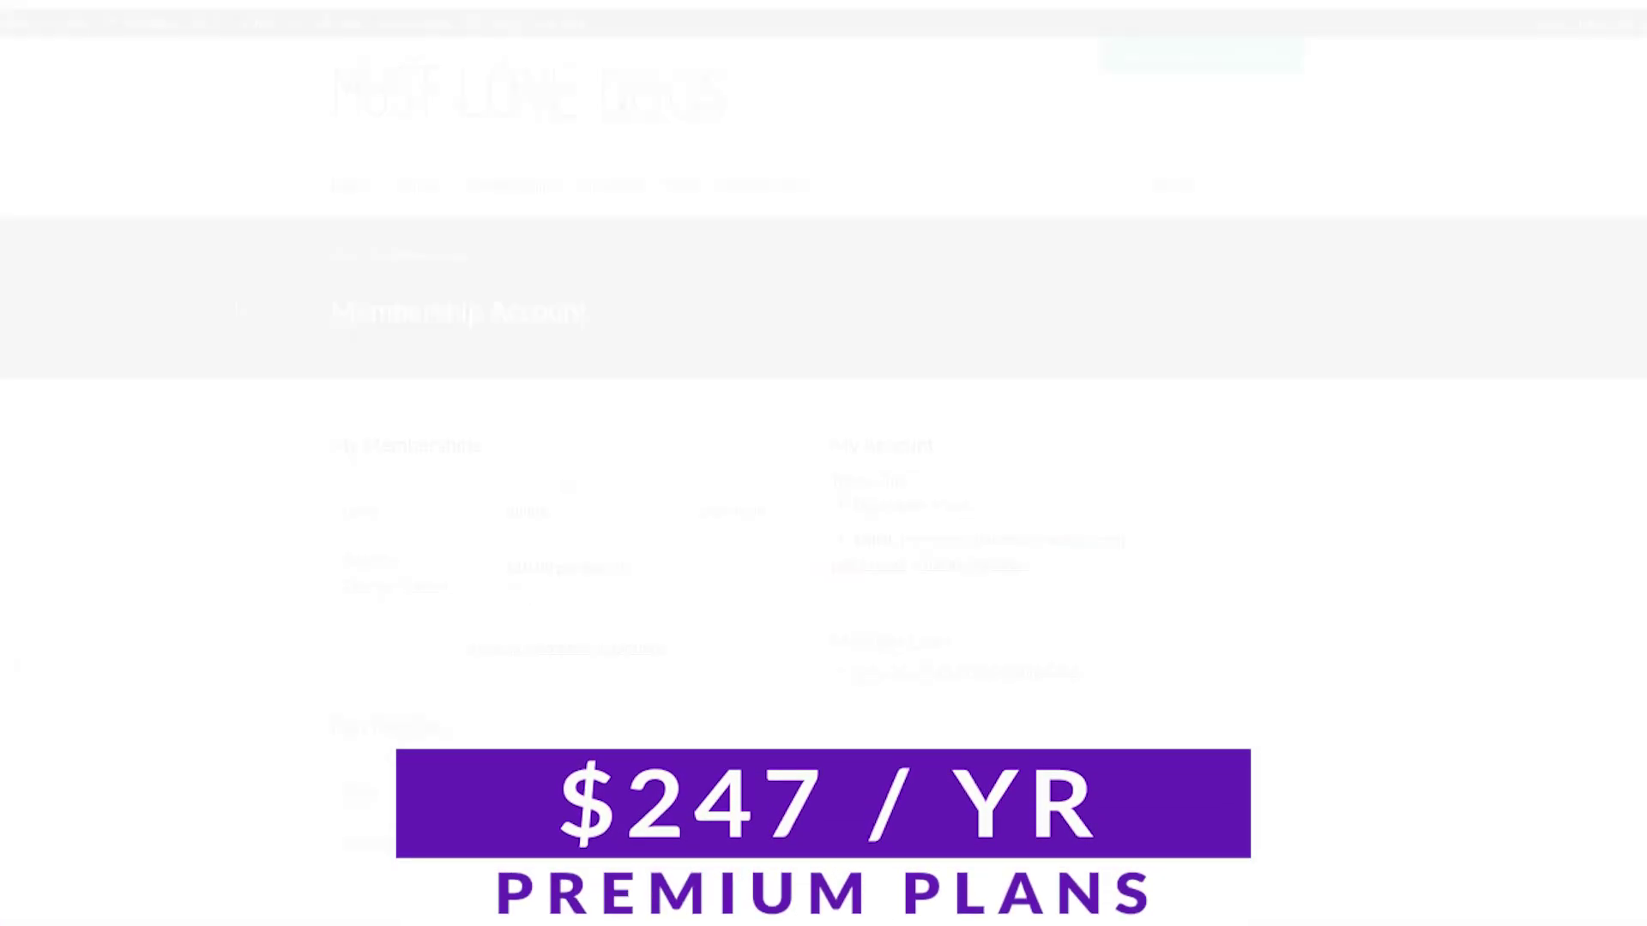
- Add and save a new membership level named Silver Membership
{"action": "scroll", "coordinate": [240, 309], "scroll_direction": "down", "scroll_amount": 2}
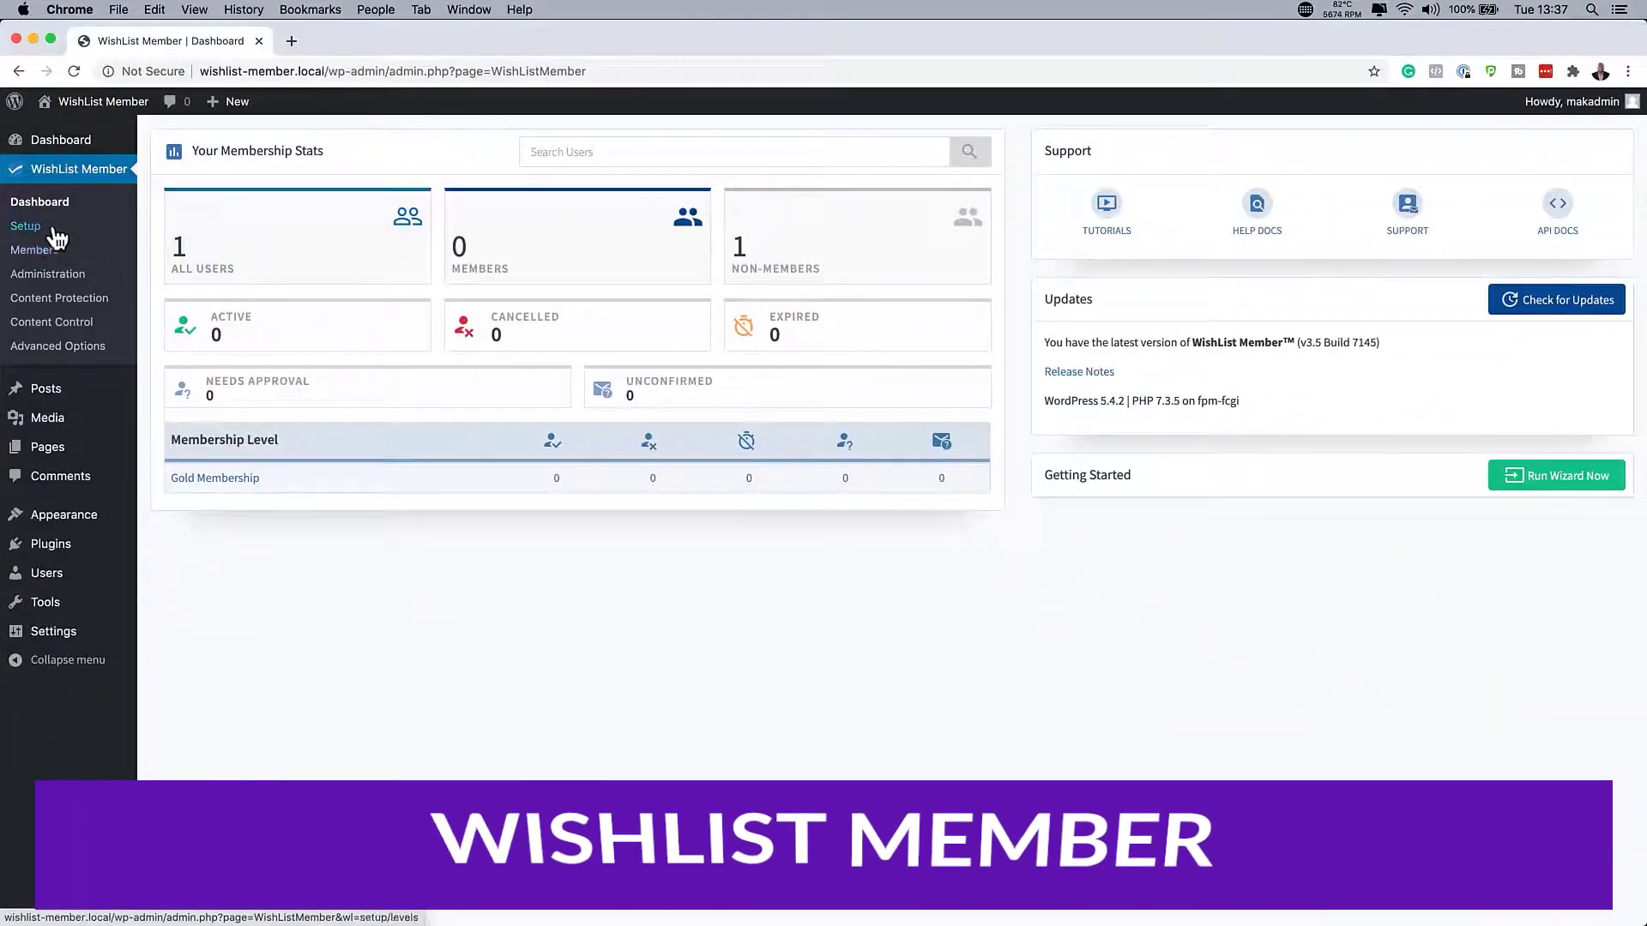
{"action": "left_click", "coordinate": [59, 227]}
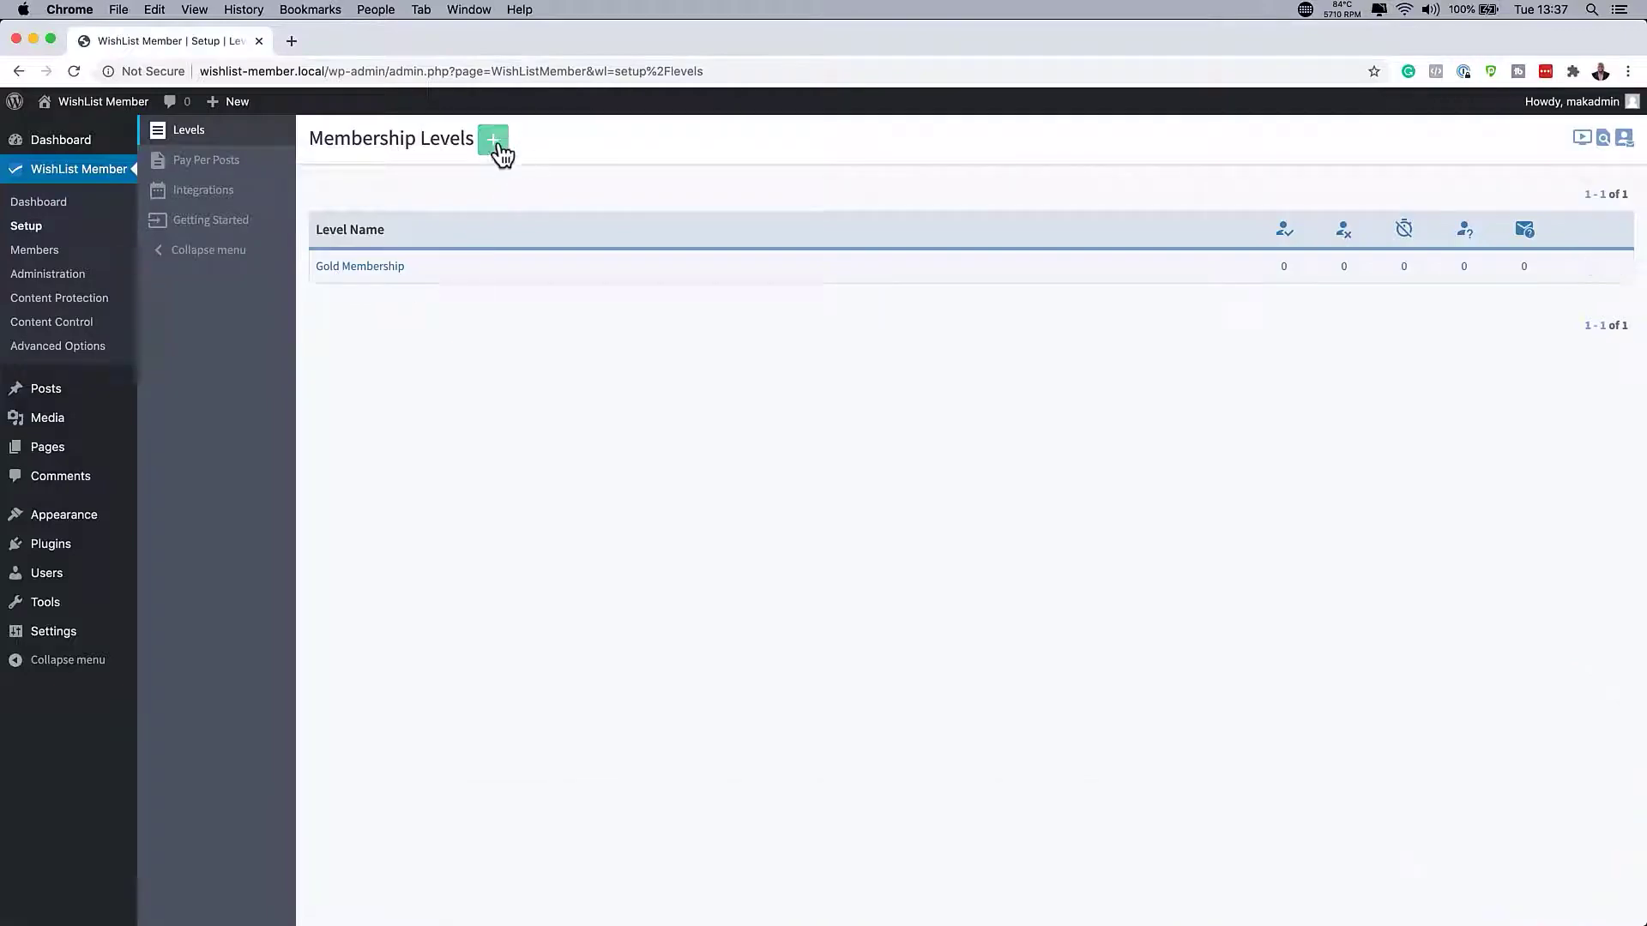
{"action": "left_click", "coordinate": [496, 141]}
{"action": "type", "text": "Silver Membership"}
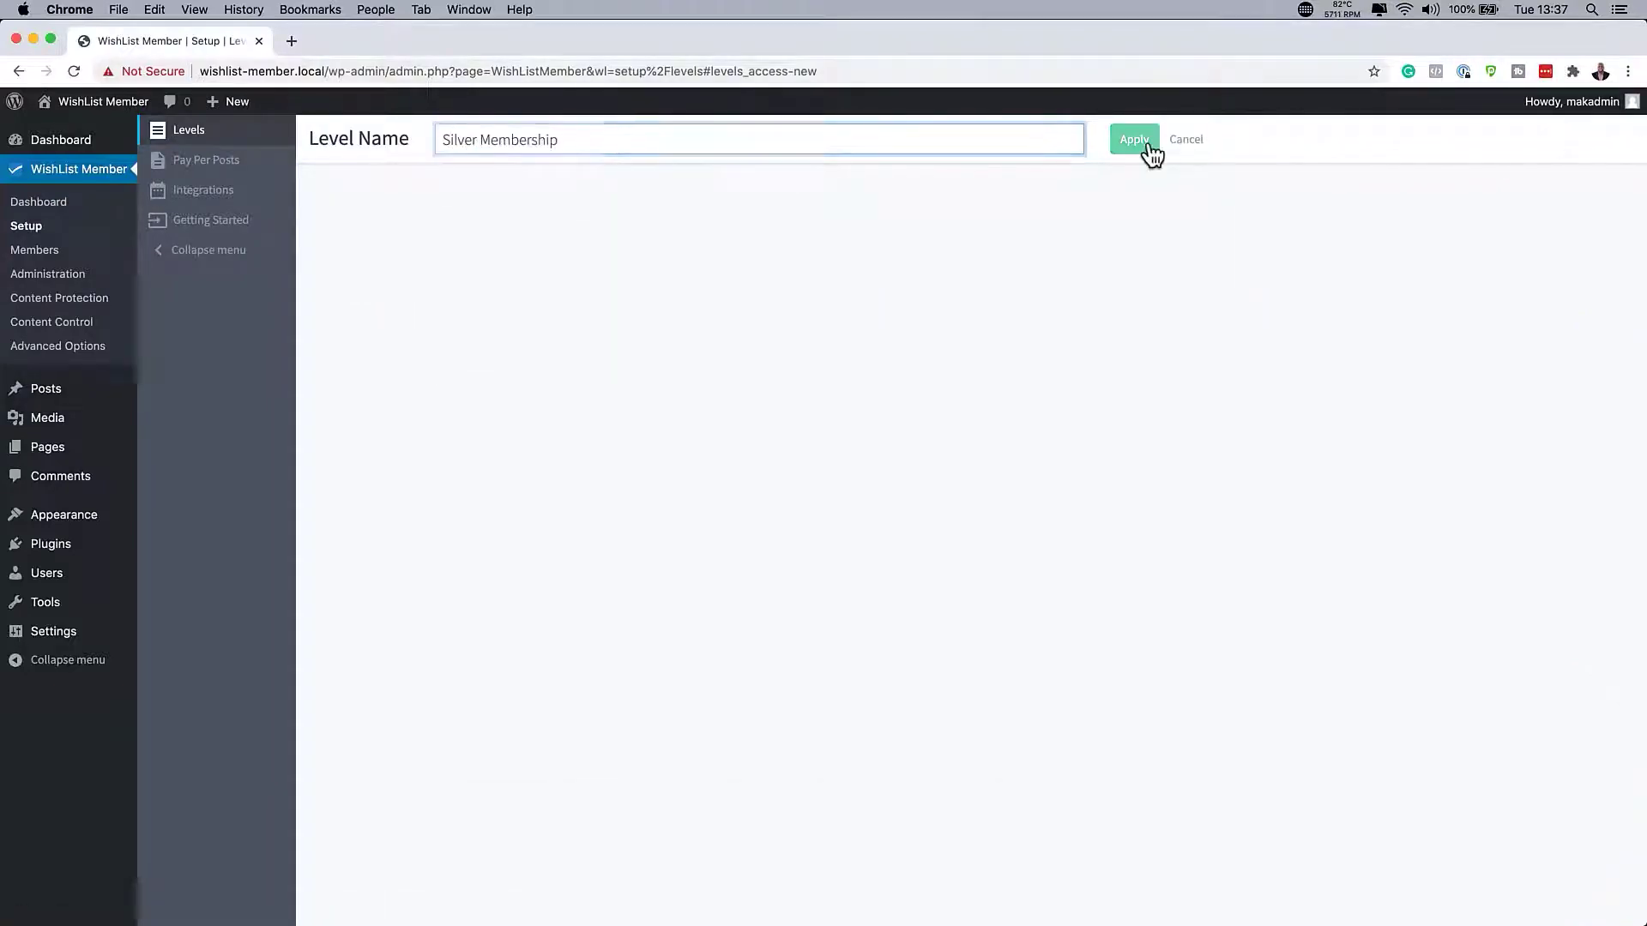
{"action": "left_click", "coordinate": [1148, 146]}
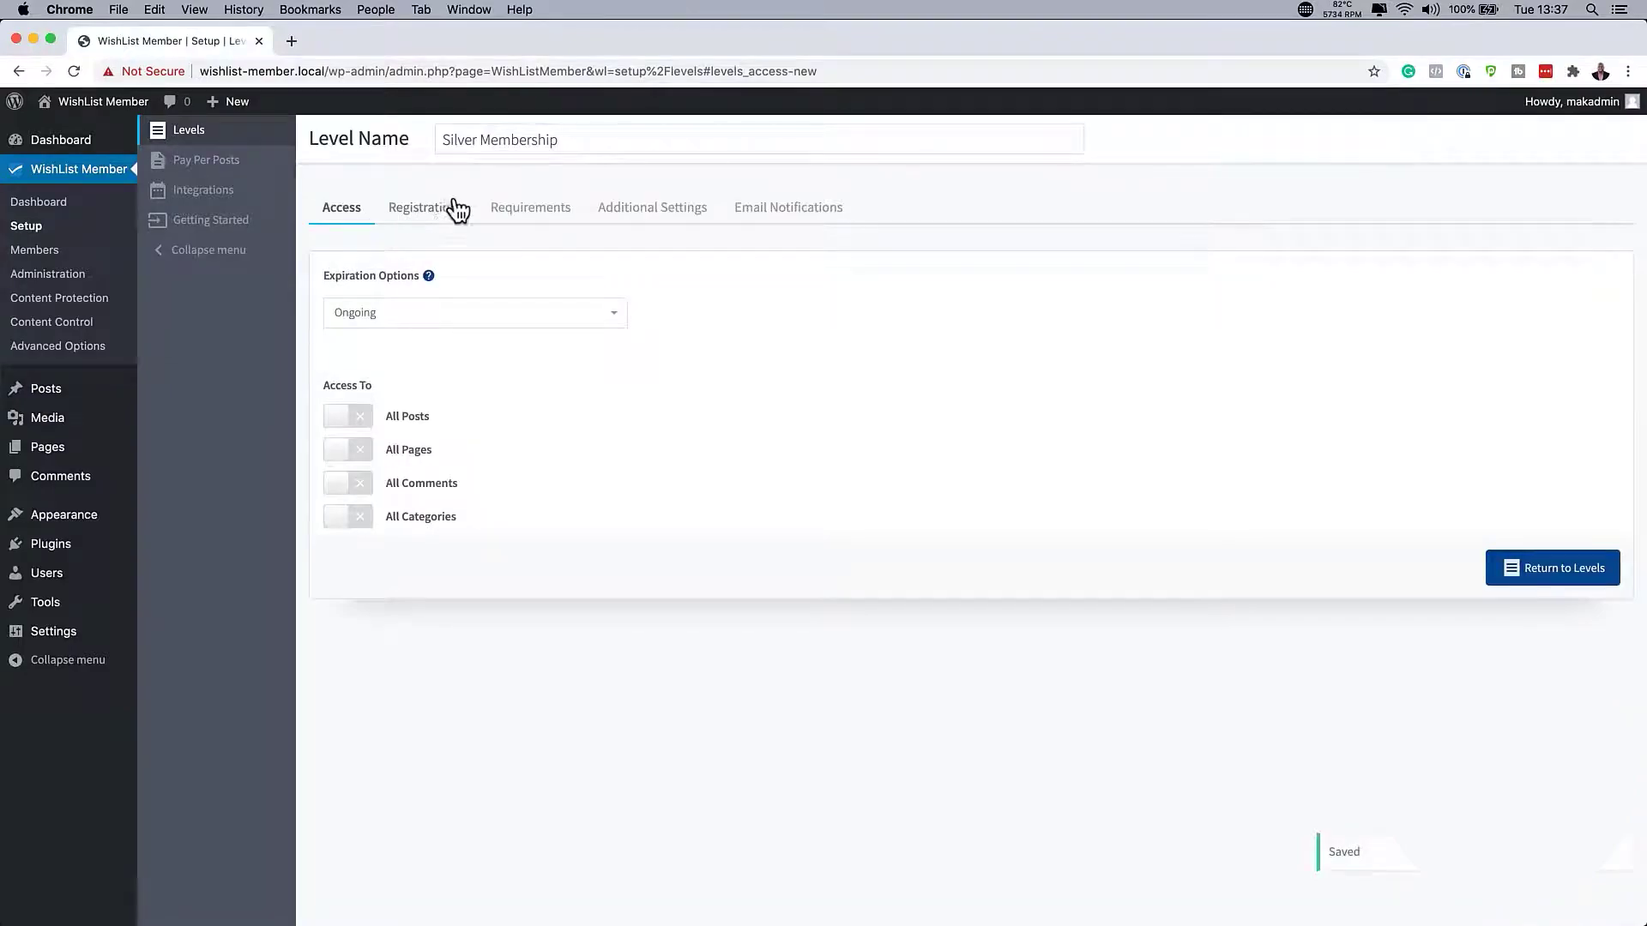
- Review the Silver level's requirements, additional settings and email notification tabs
{"action": "left_click", "coordinate": [538, 208]}
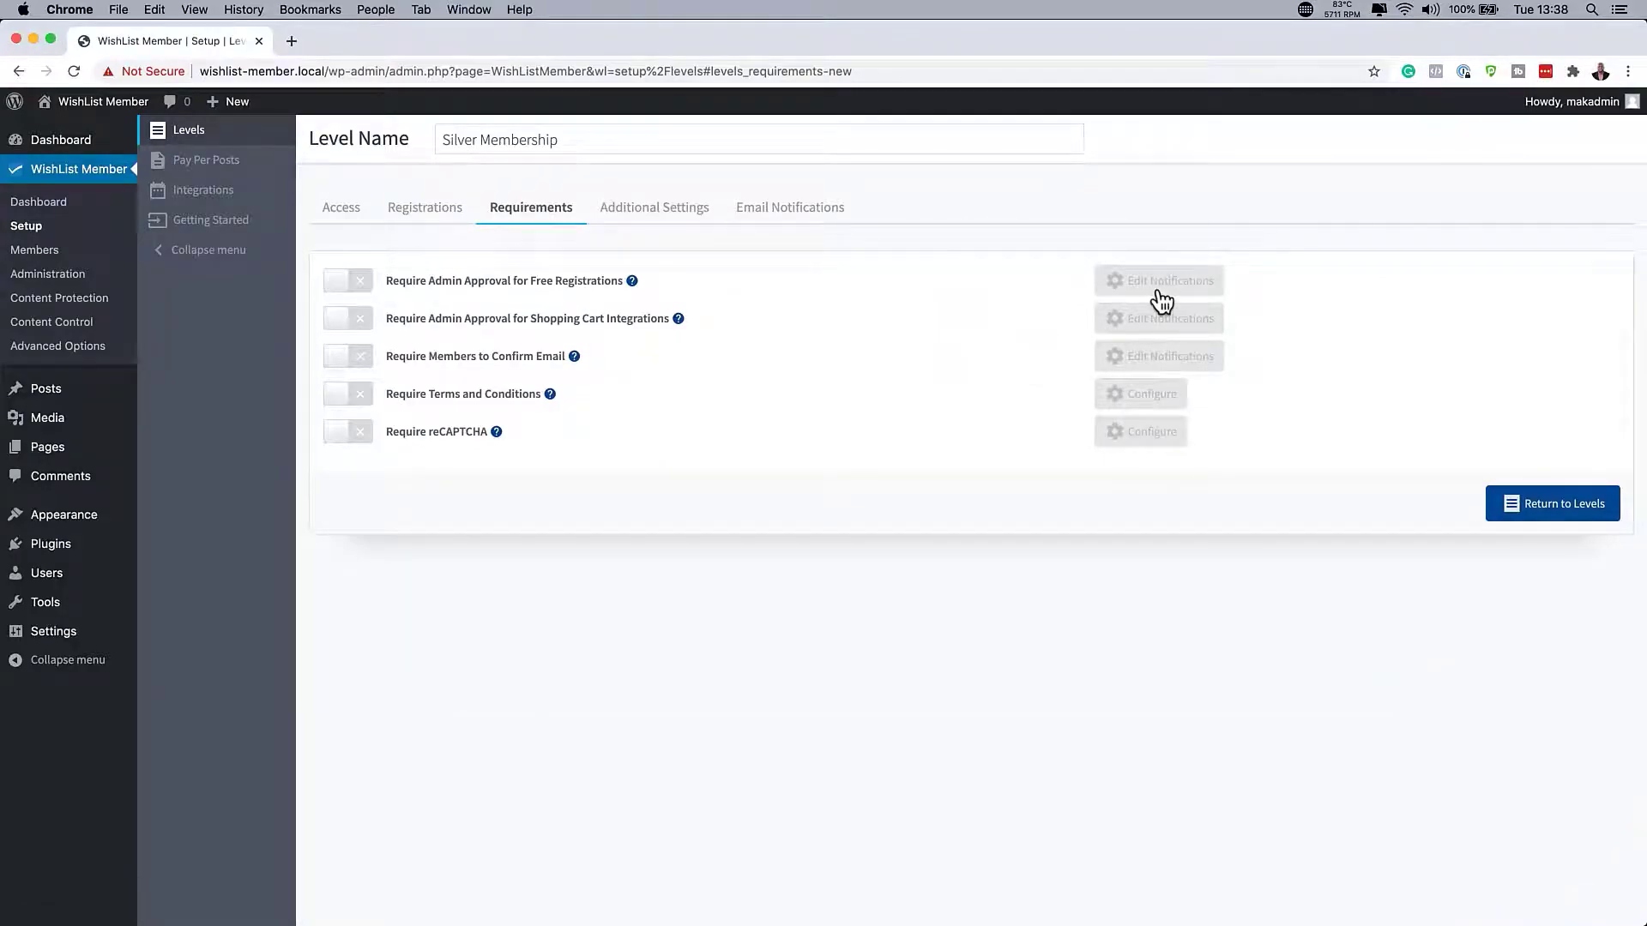
{"action": "left_click", "coordinate": [662, 209]}
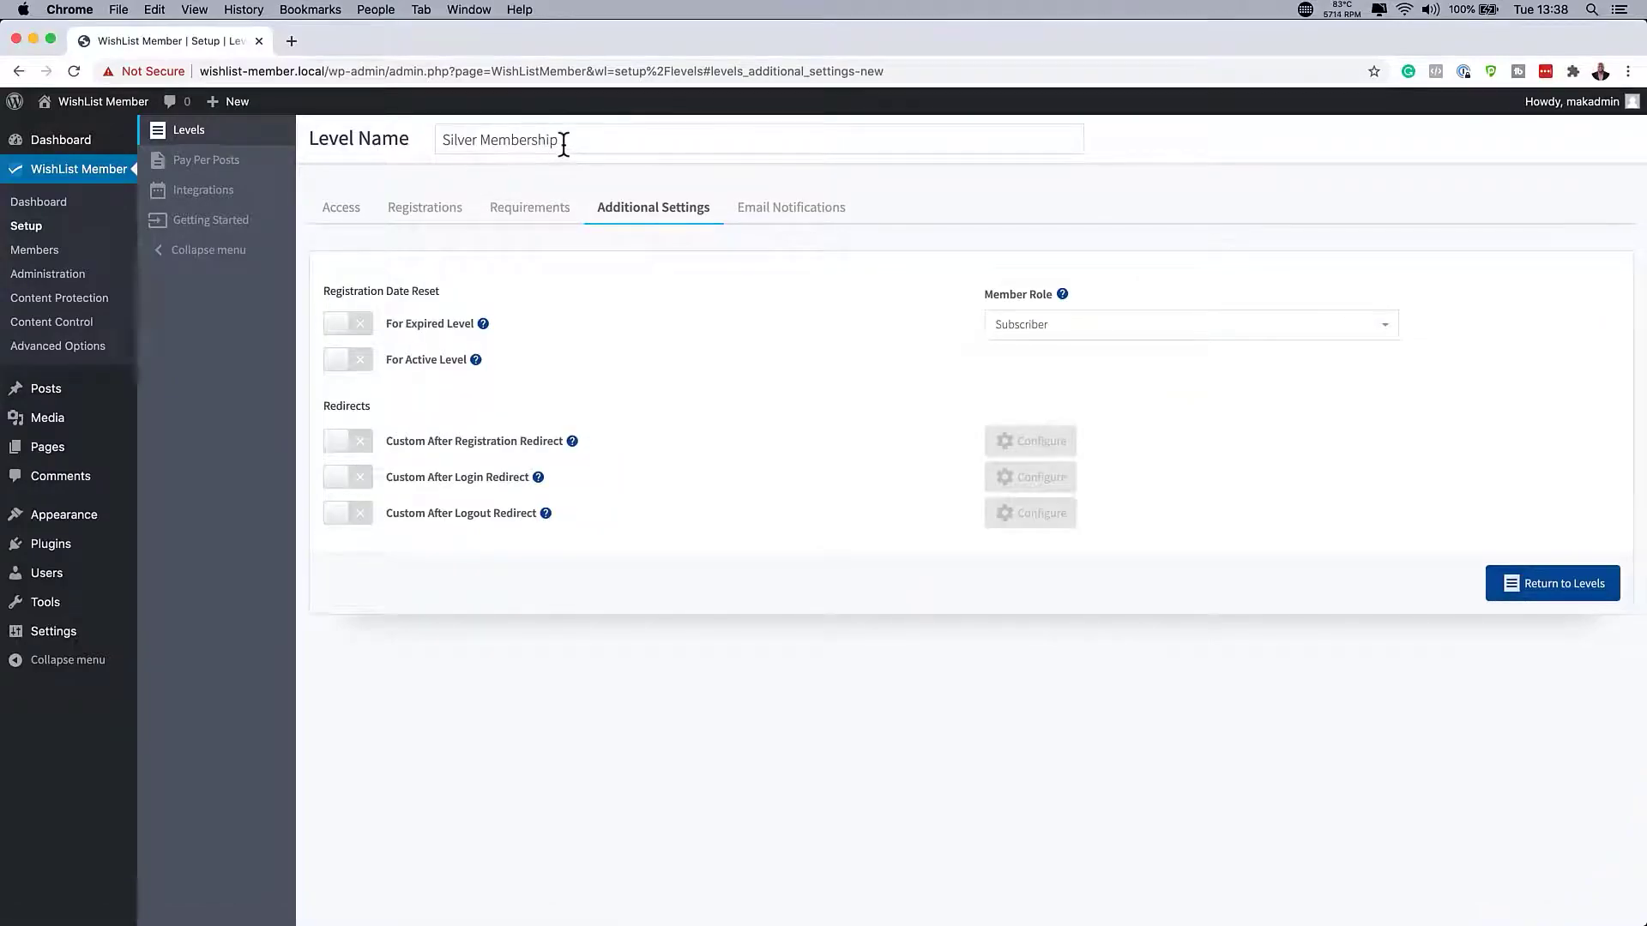
{"action": "left_click", "coordinate": [819, 214]}
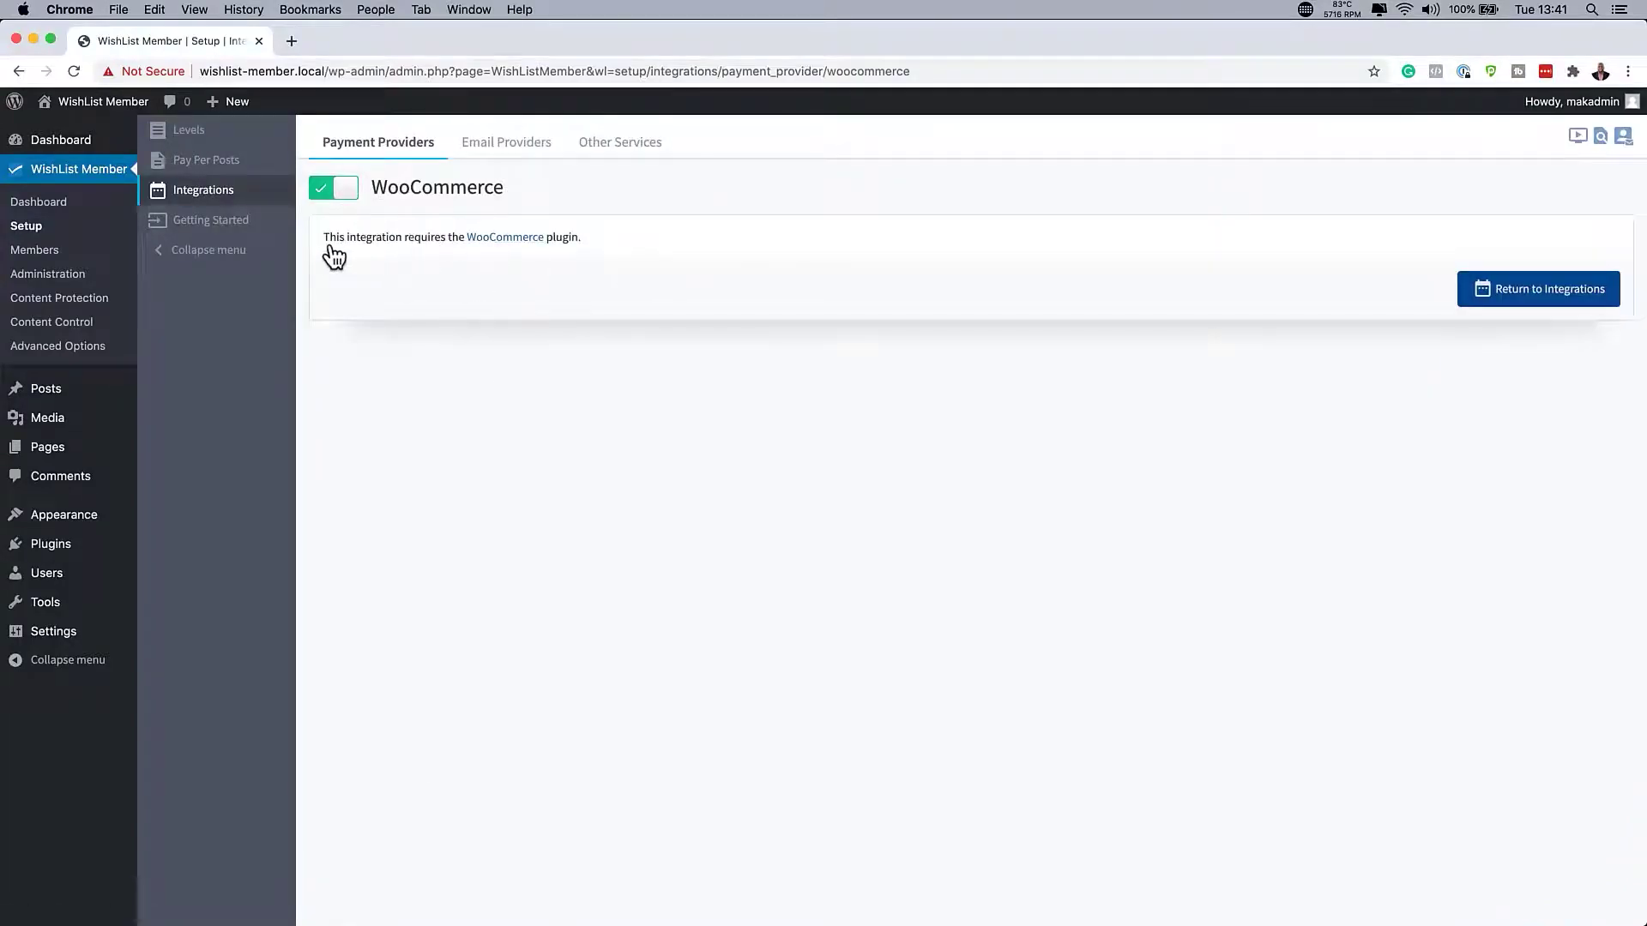
- Add Learning Video Production as a protected category with a matching slug, then edit it
{"action": "type", "text": "Video Production"}
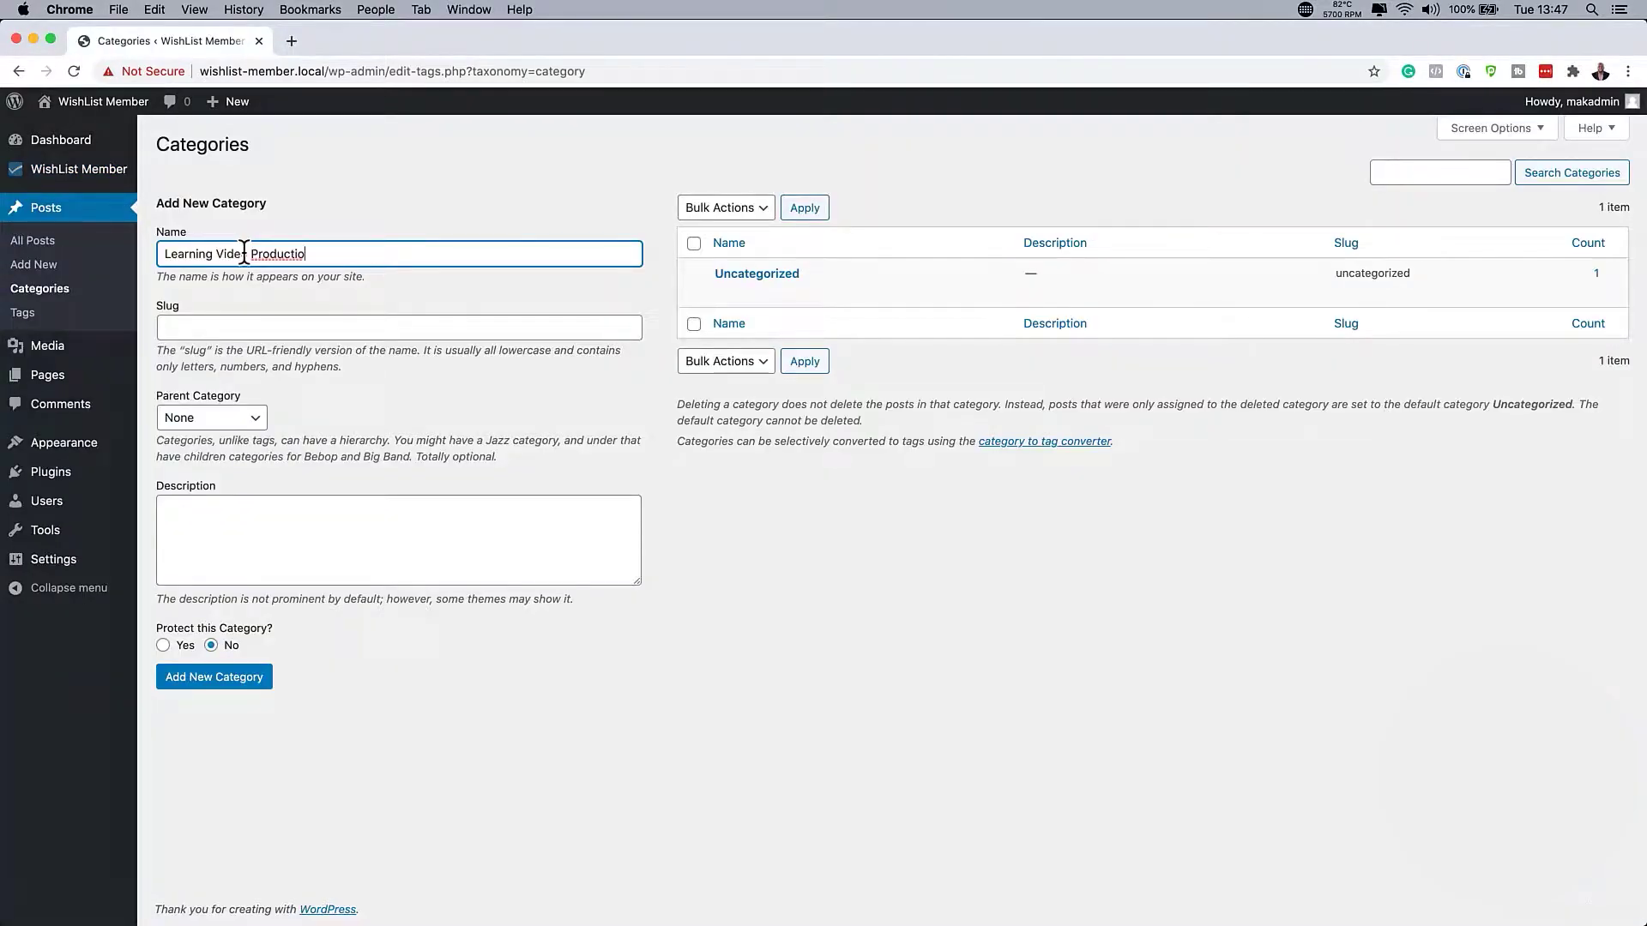
{"action": "key", "text": "Tab"}
{"action": "type", "text": "Learning Video Production"}
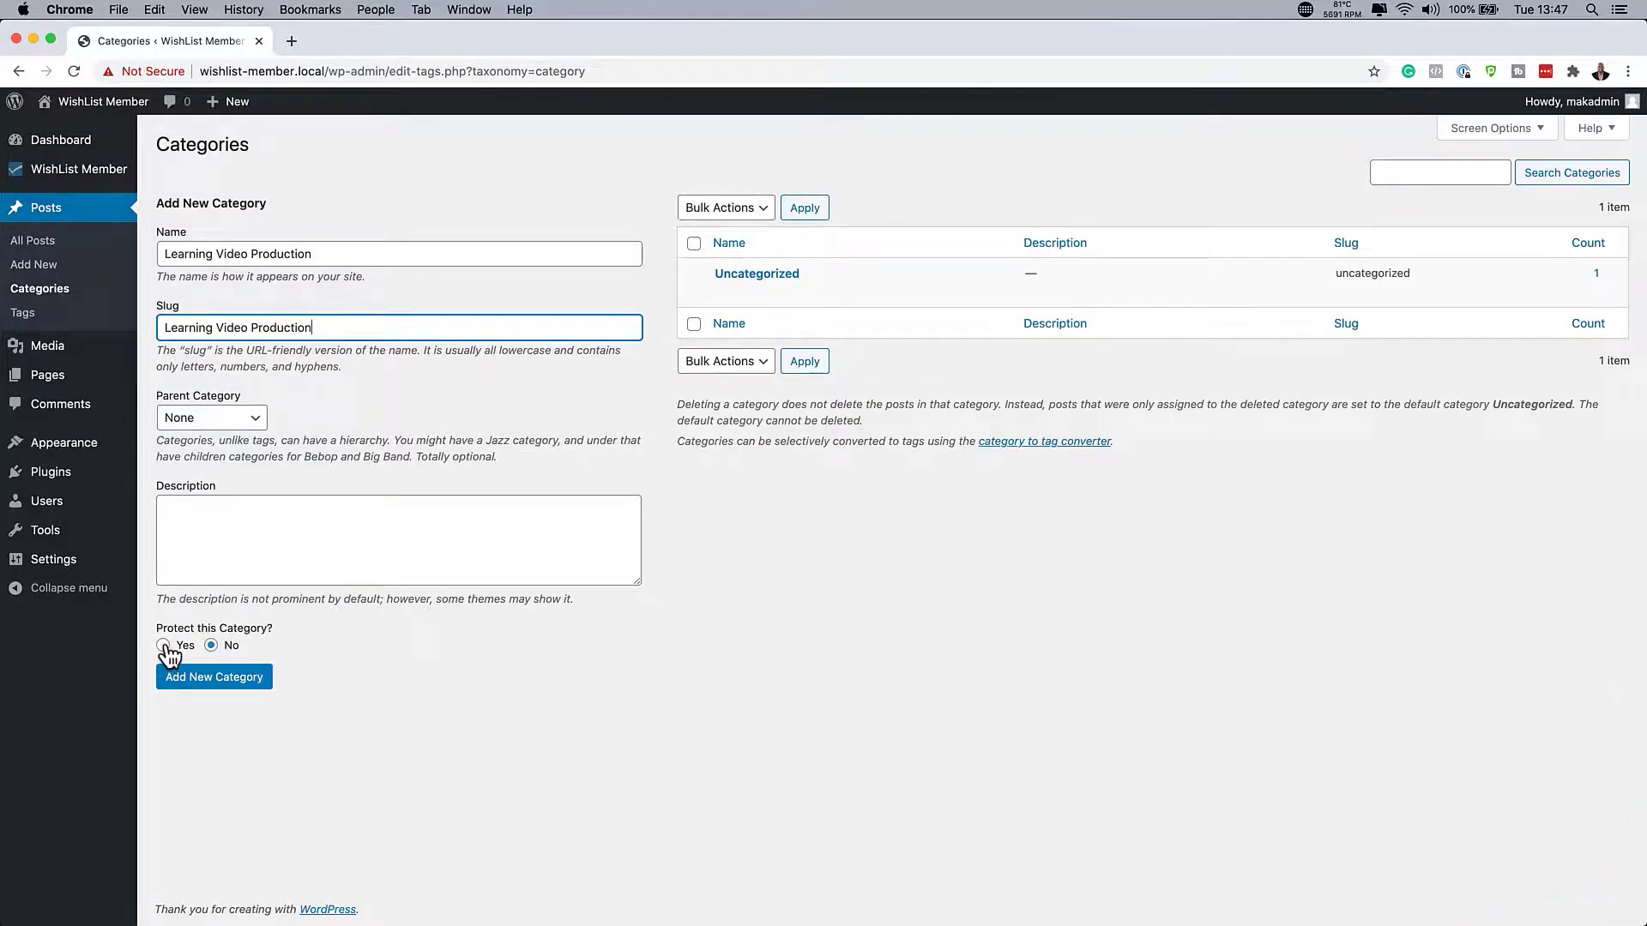
{"action": "left_click", "coordinate": [266, 684]}
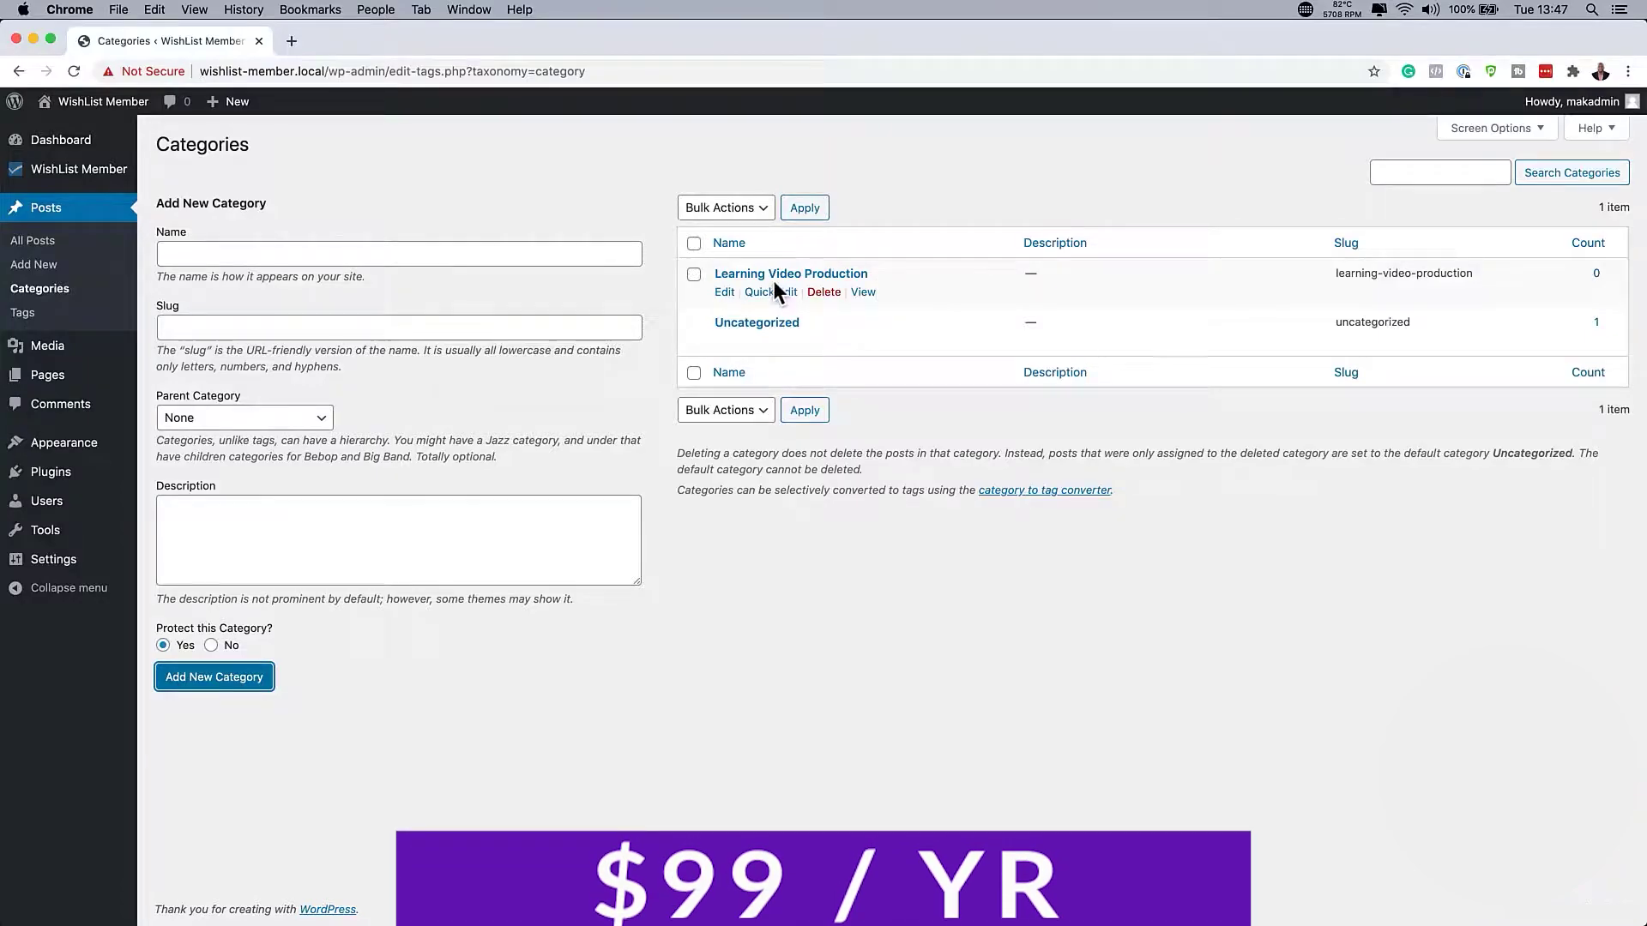
{"action": "left_click", "coordinate": [722, 290]}
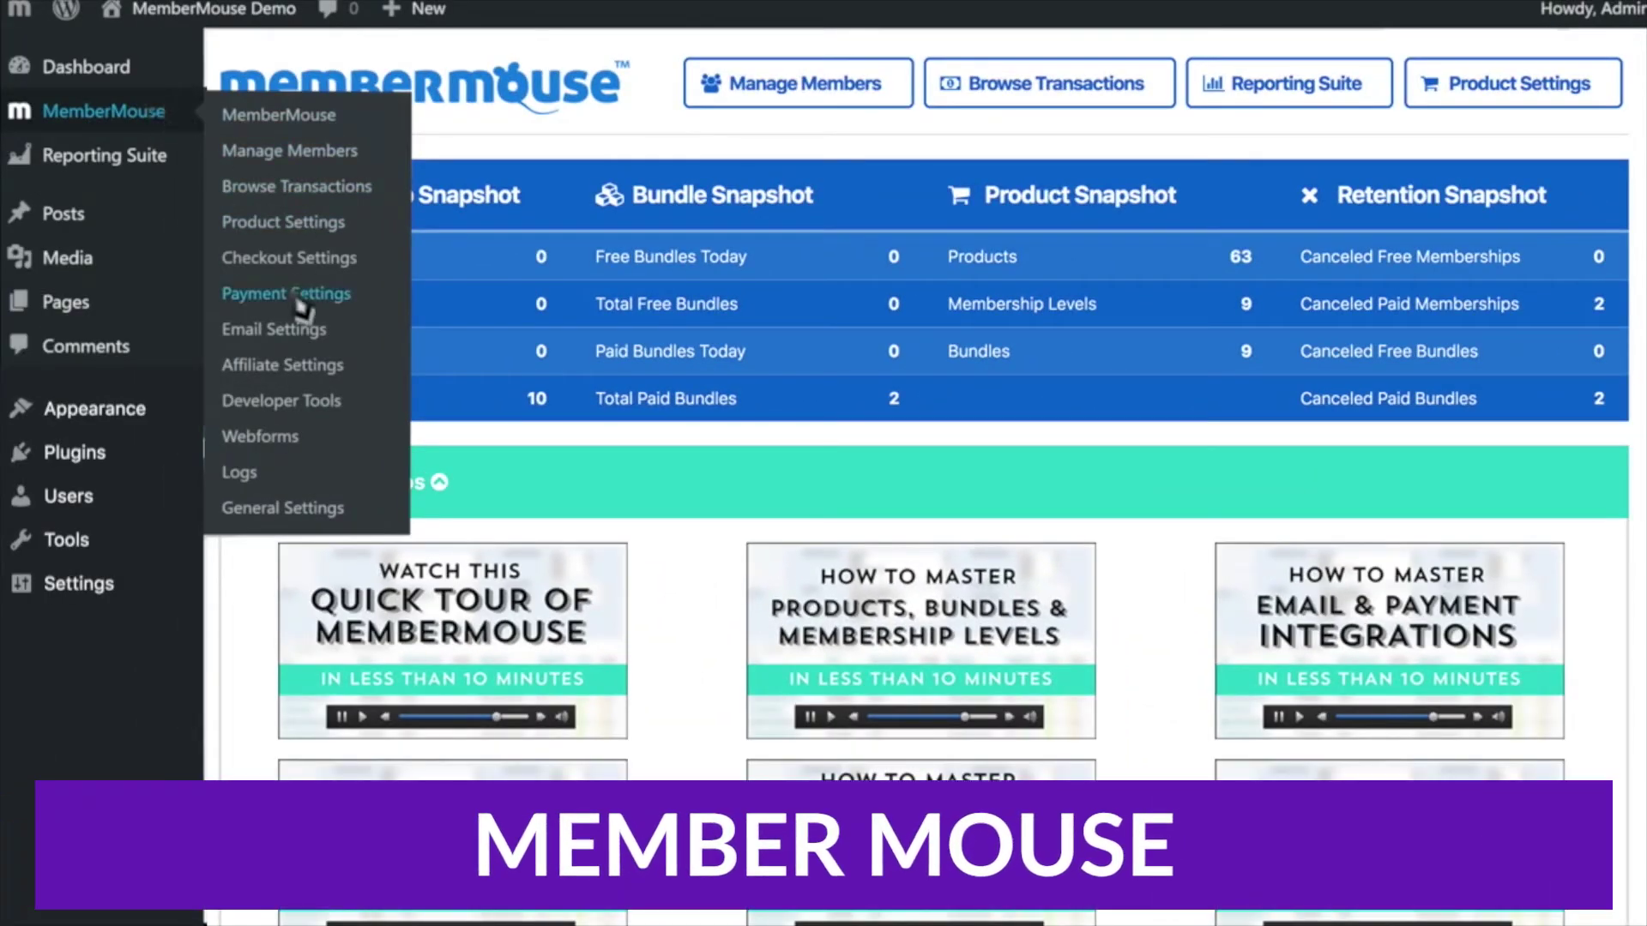
- Select Stripe as the onsite payment method in test mode and save the payment settings
{"action": "left_click", "coordinate": [300, 296]}
{"action": "scroll", "coordinate": [739, 633], "scroll_direction": "down", "scroll_amount": 3}
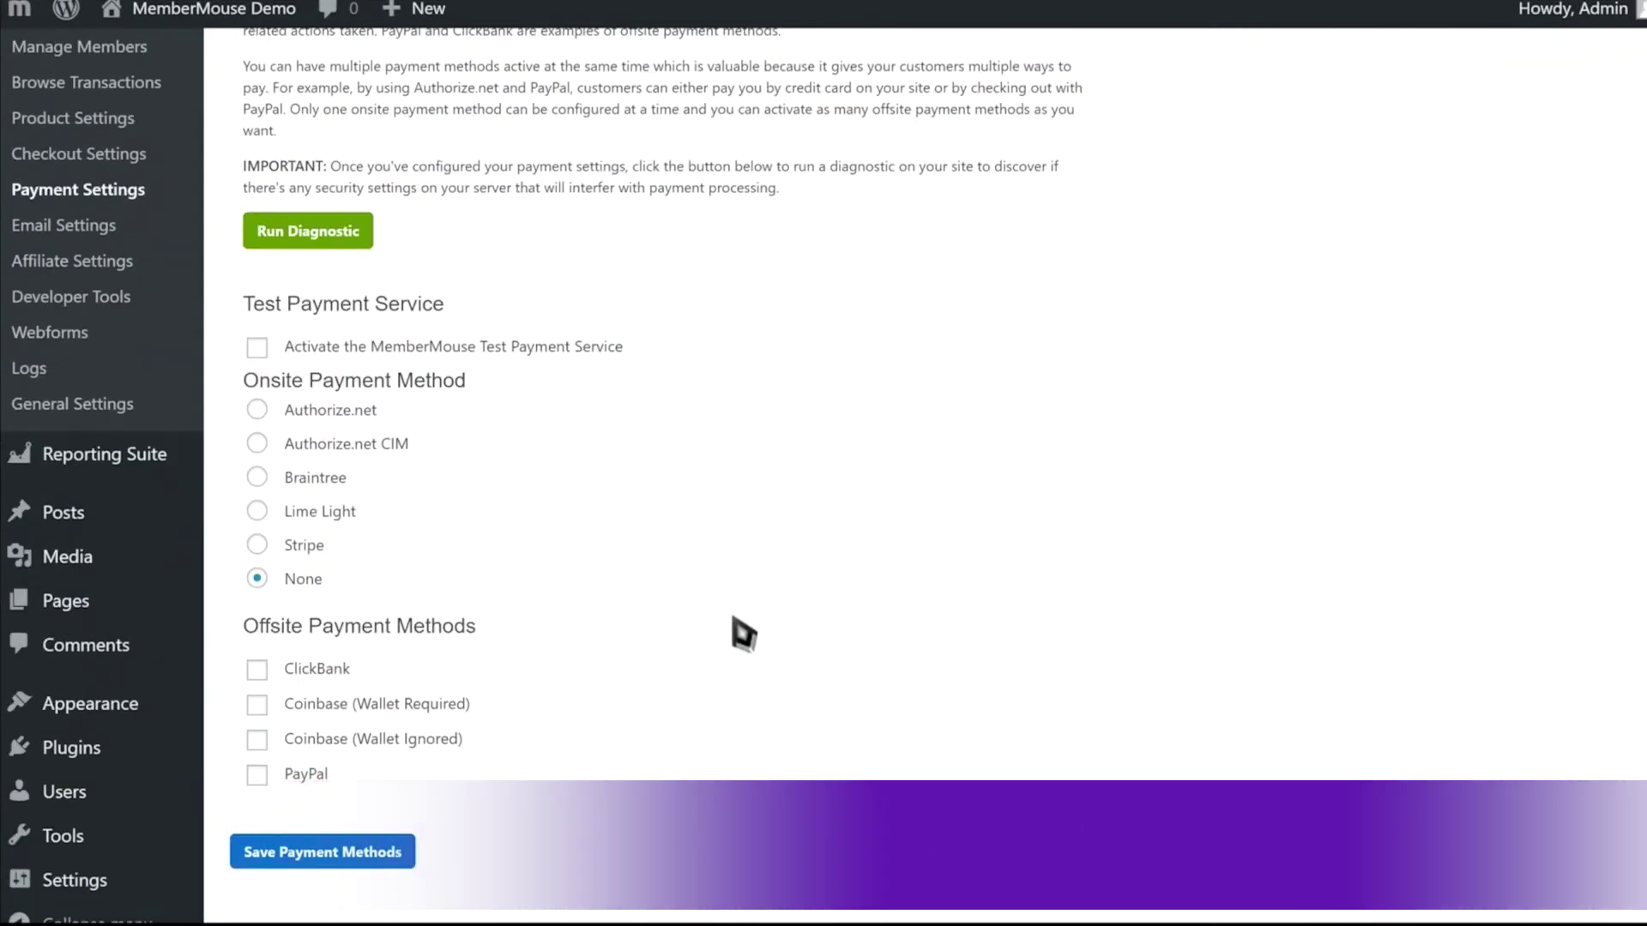
{"action": "left_click", "coordinate": [256, 547]}
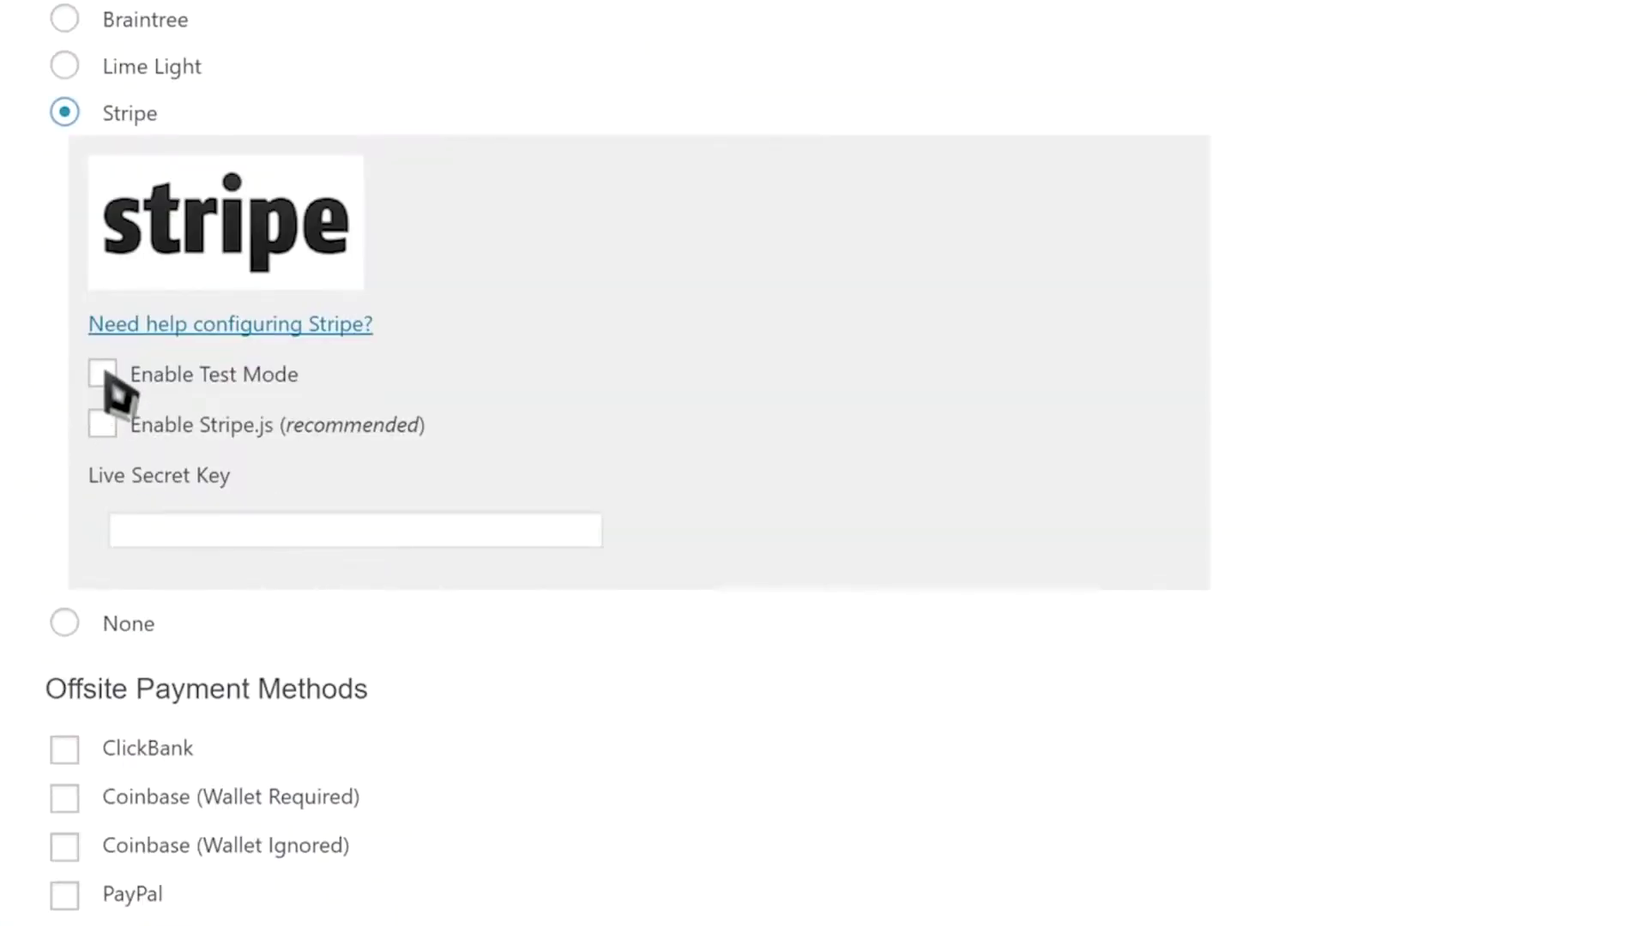
{"action": "left_click", "coordinate": [103, 374]}
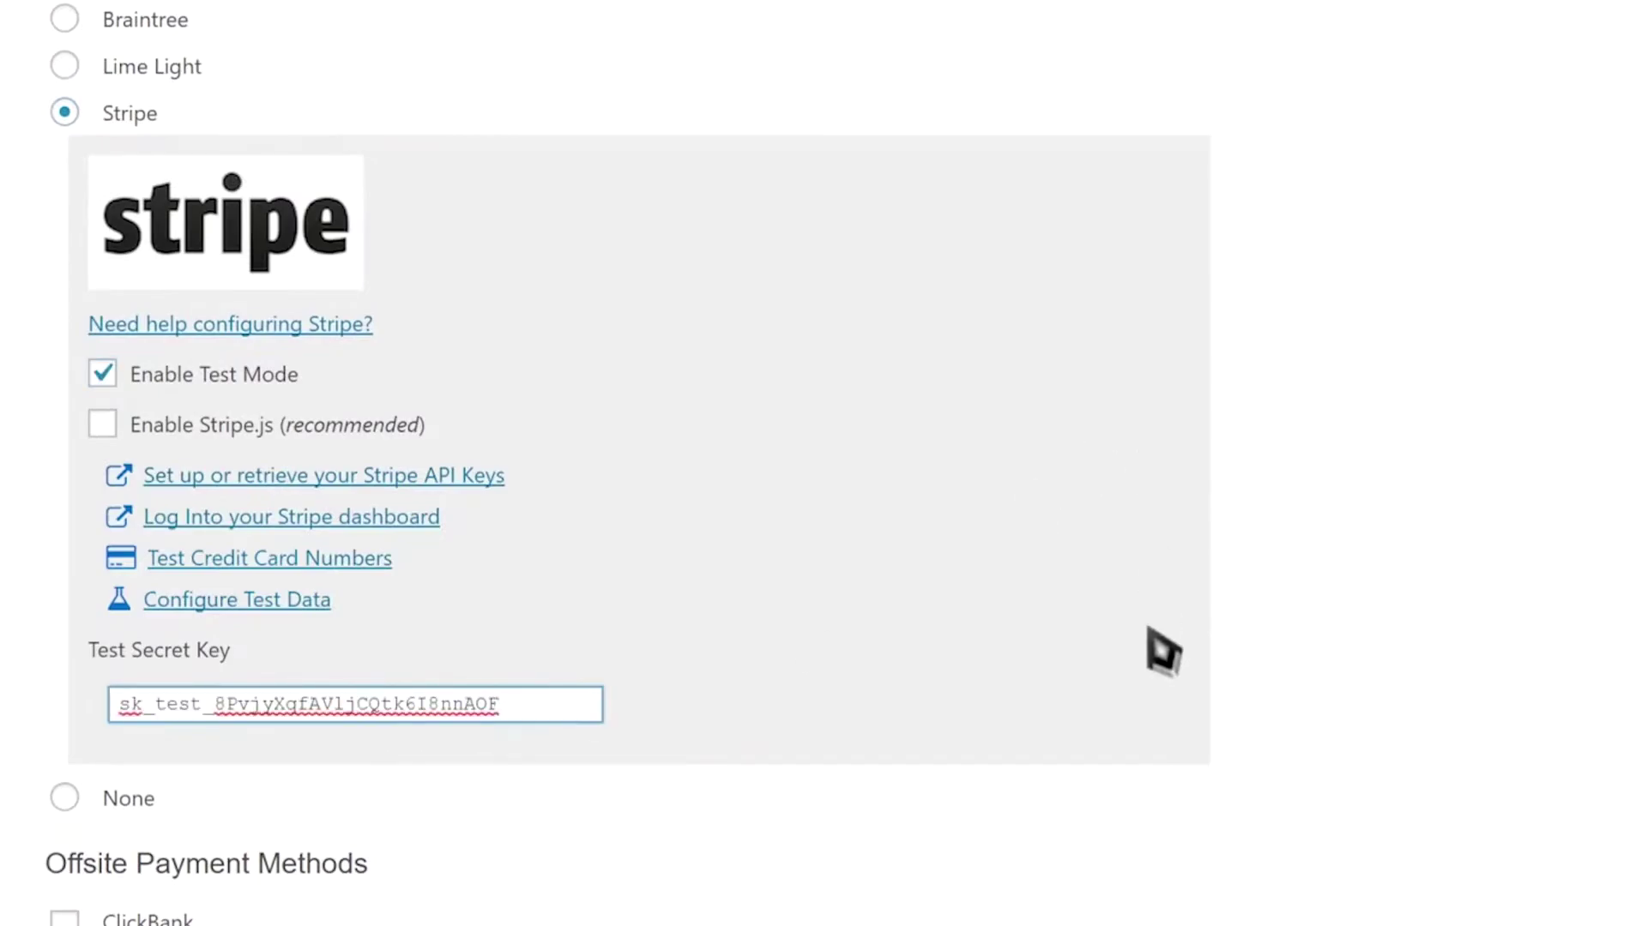
{"action": "scroll", "coordinate": [1149, 629], "scroll_direction": "down", "scroll_amount": 2}
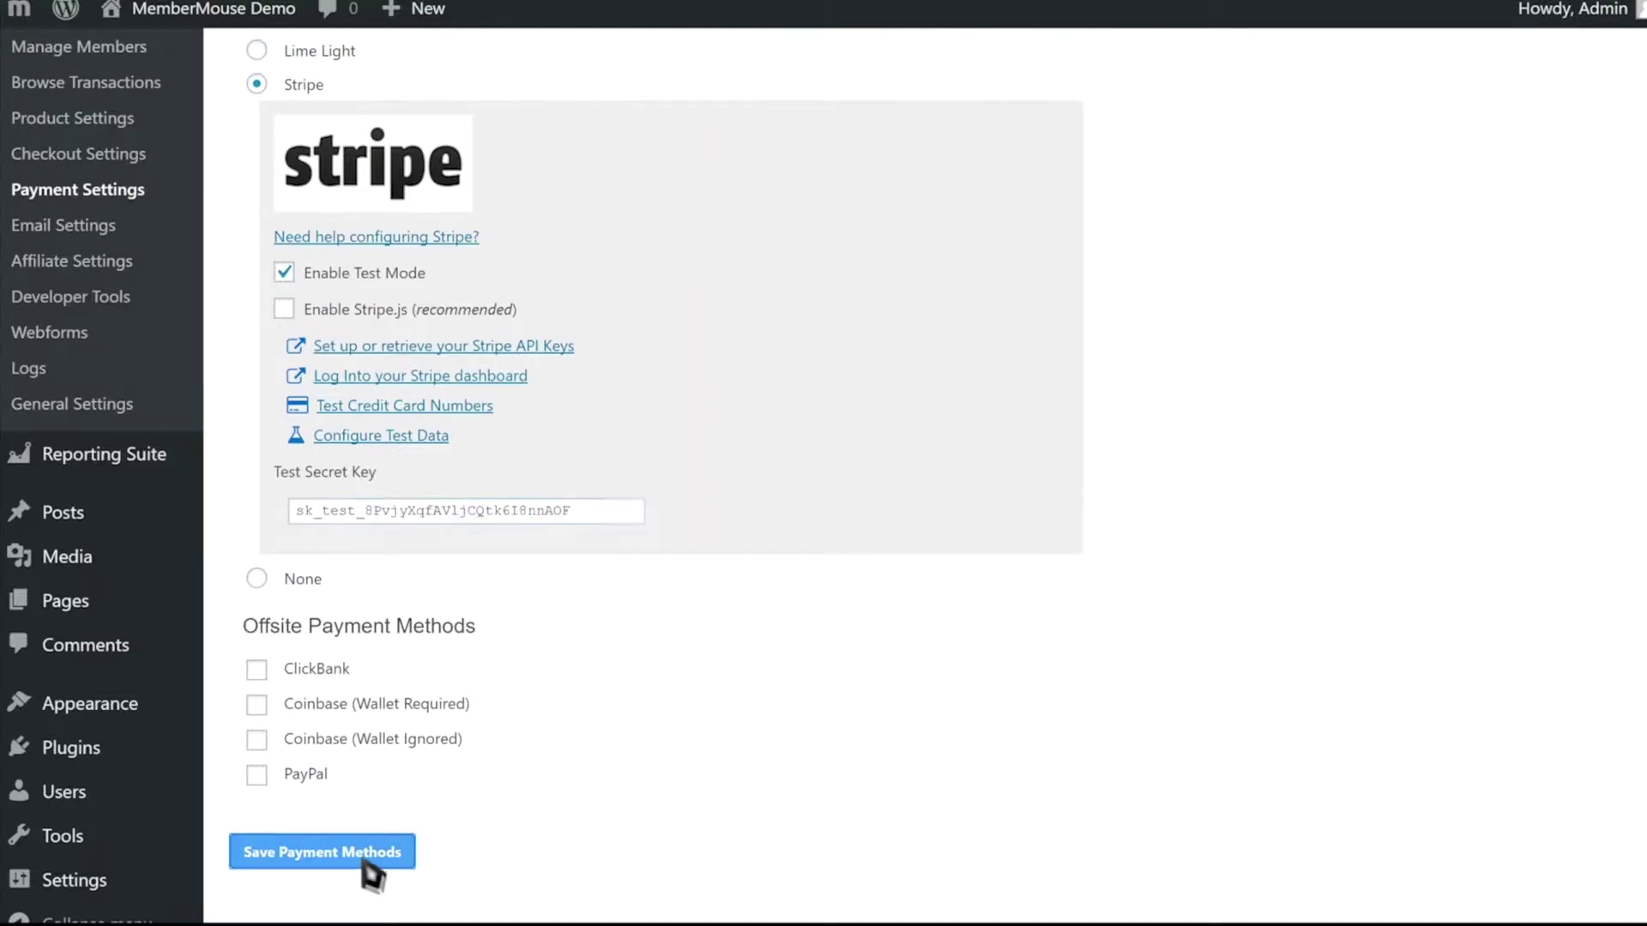
{"action": "left_click", "coordinate": [364, 862]}
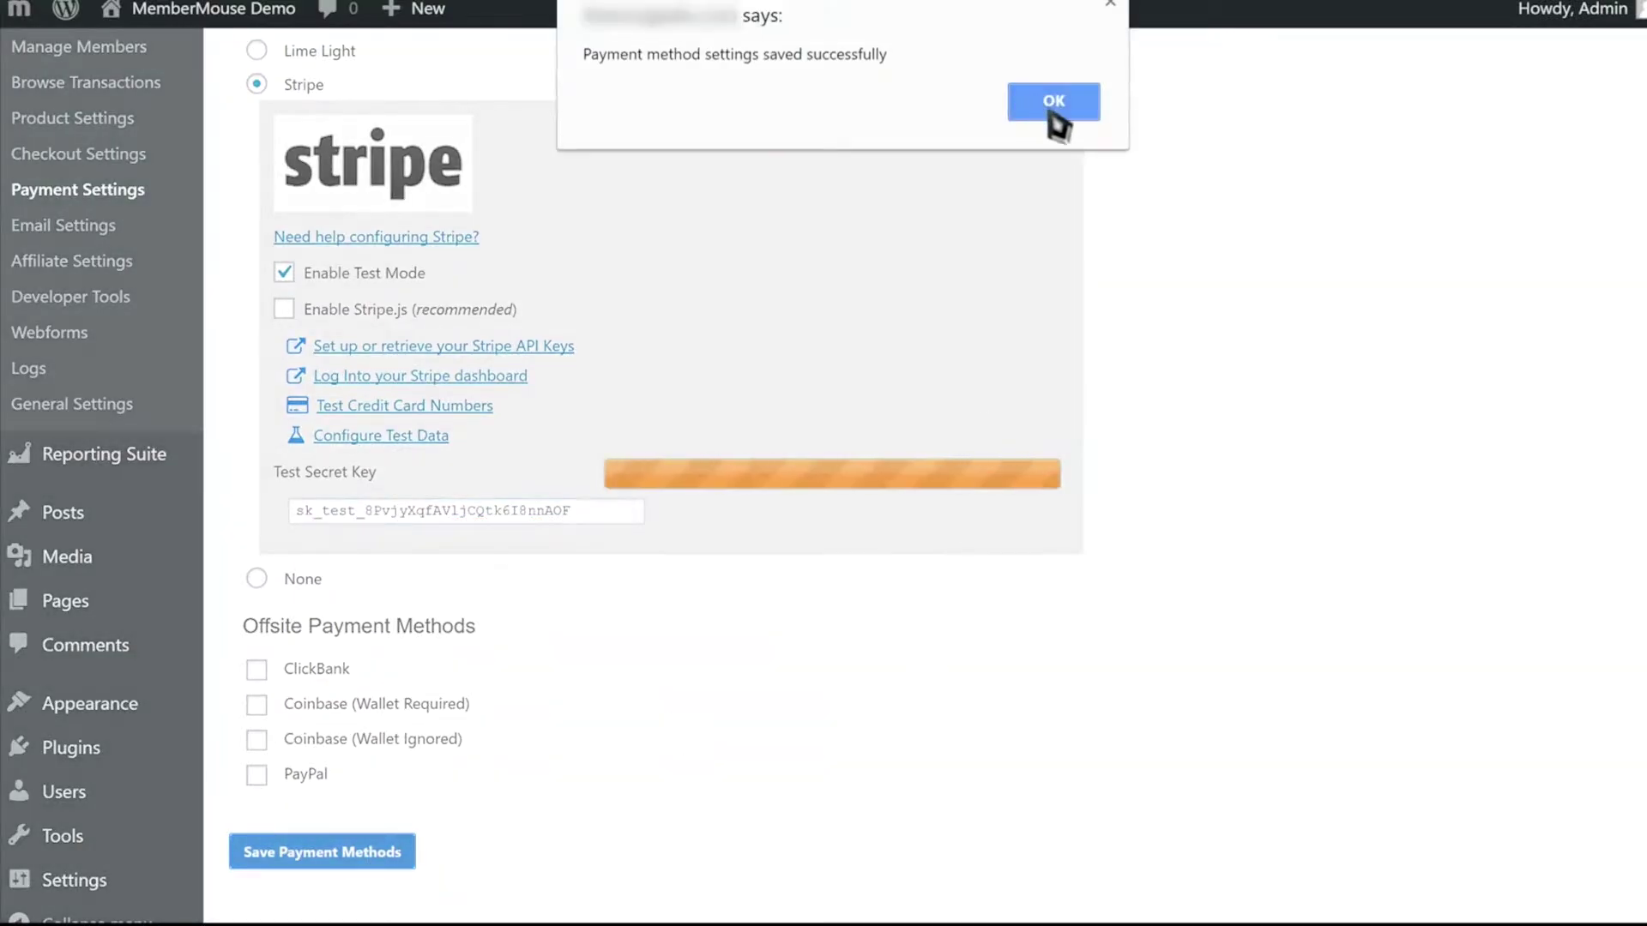
{"action": "left_click", "coordinate": [1055, 103]}
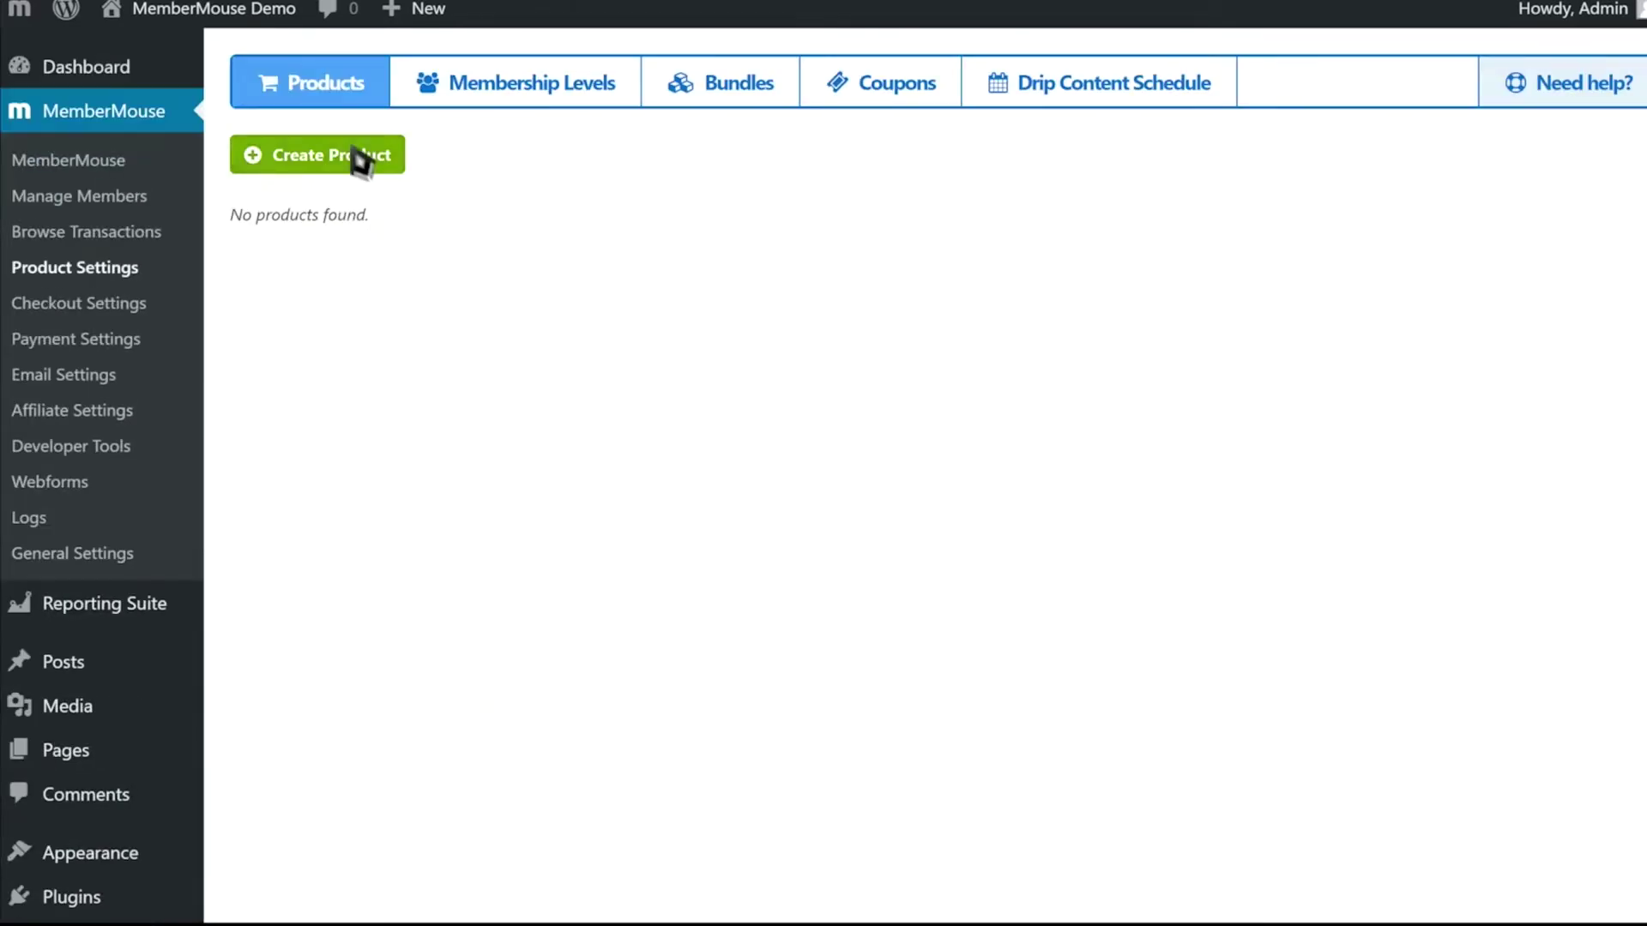
- Create the Monthly Subscription product at 9.95 USD, rebilling every 1 month
{"action": "left_click", "coordinate": [356, 156]}
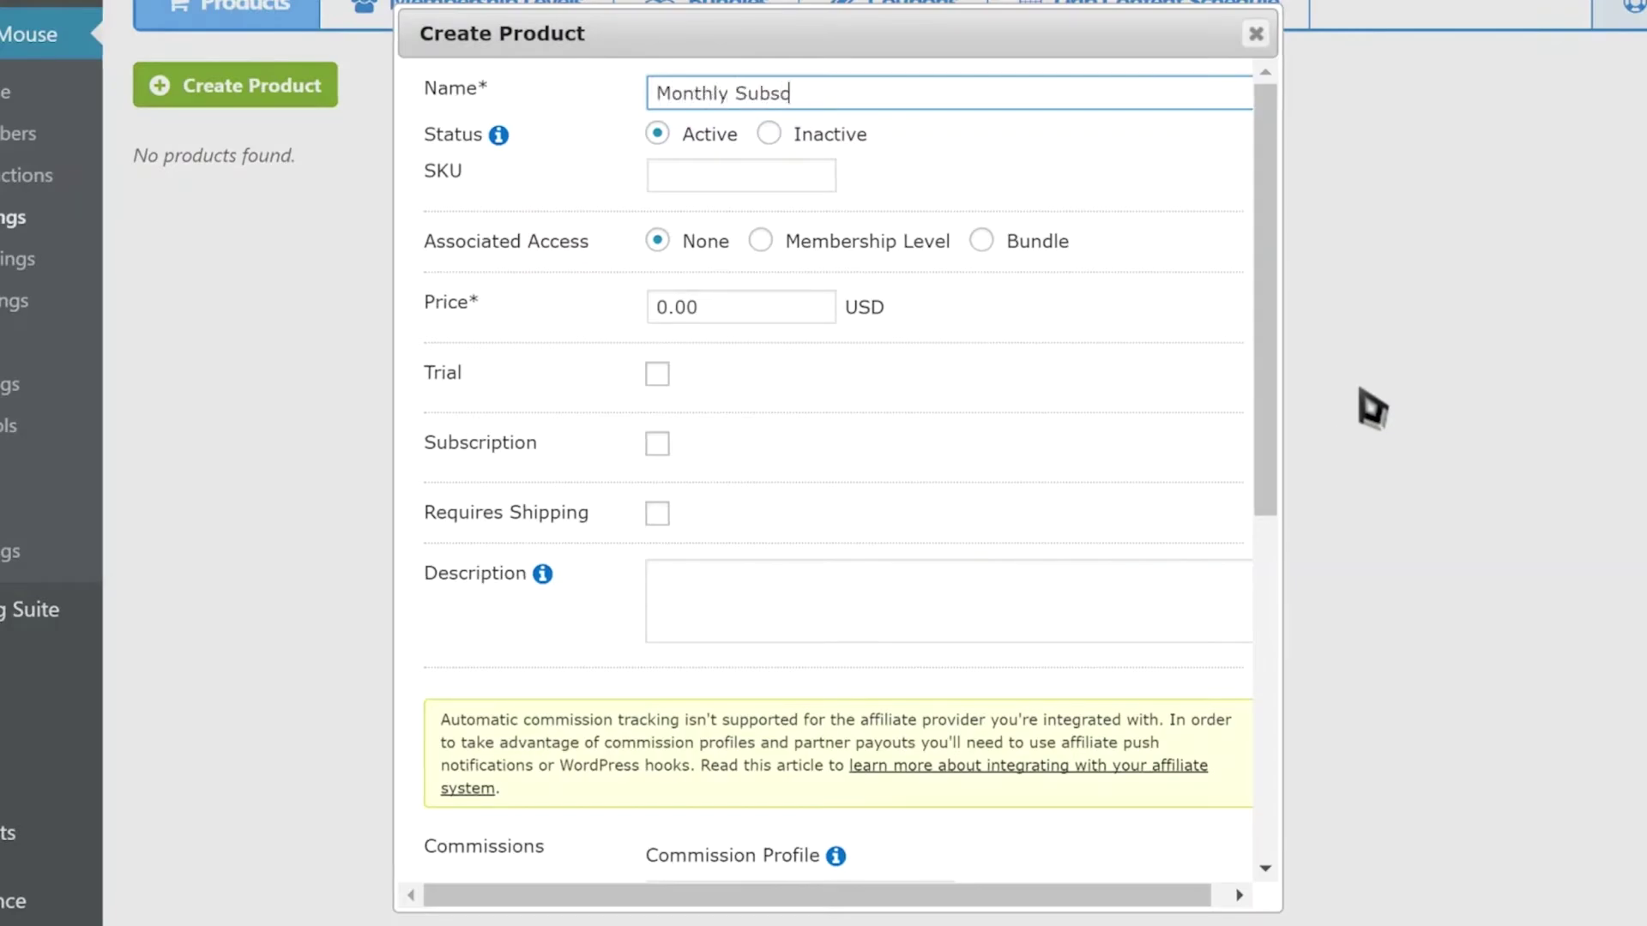
{"action": "left_click", "coordinate": [740, 317]}
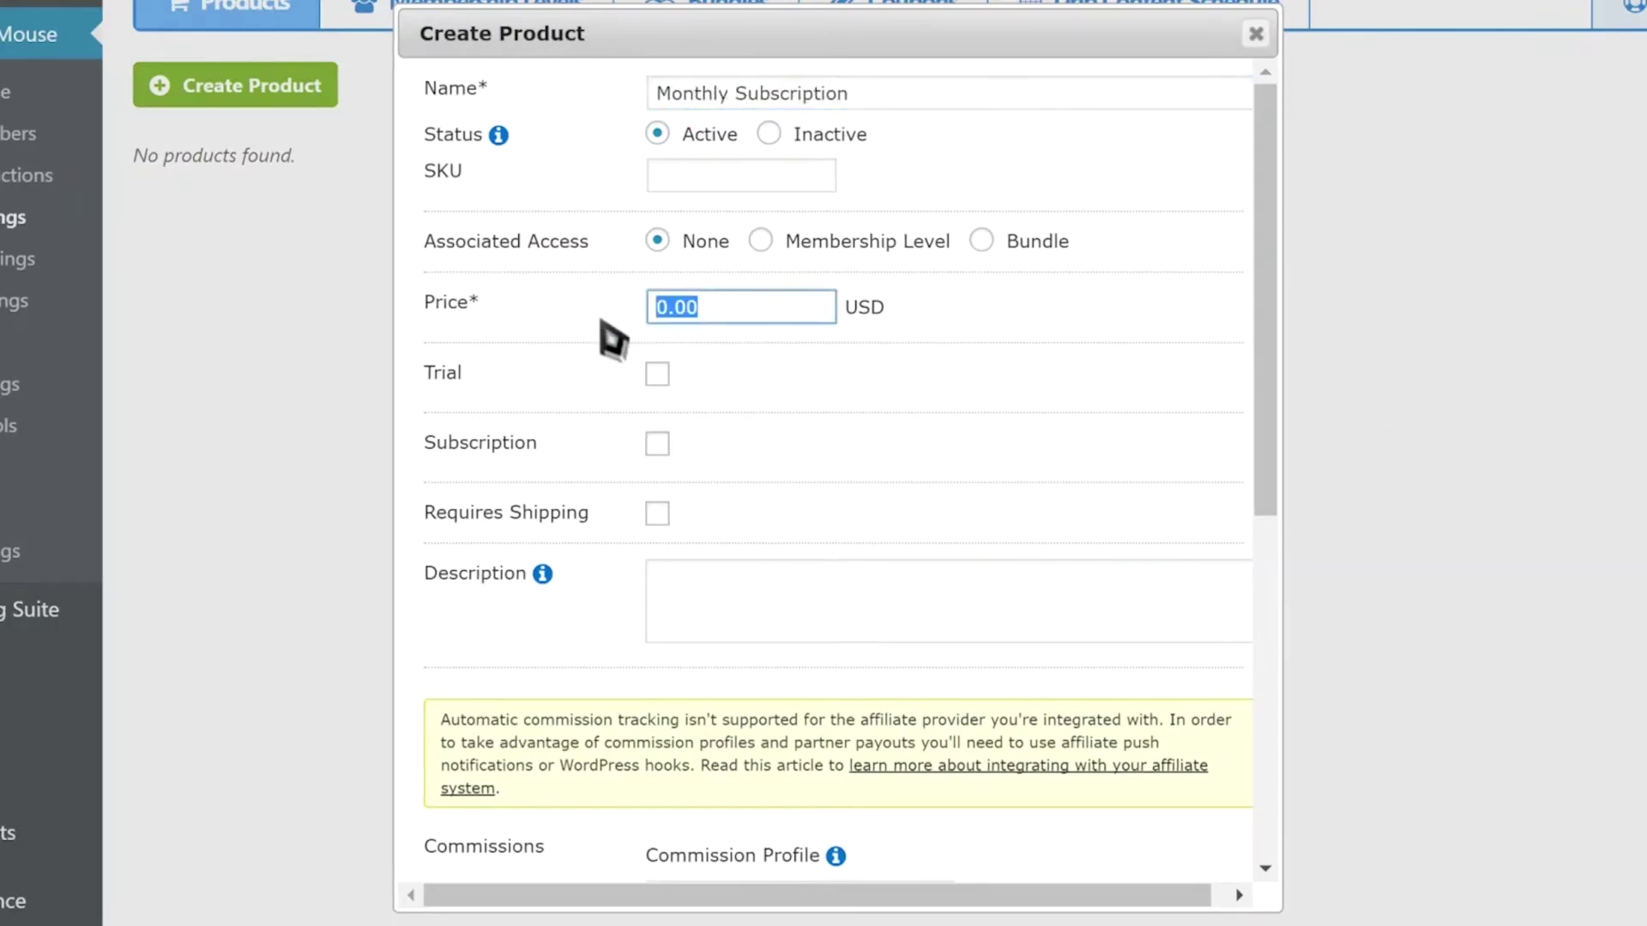
{"action": "left_click", "coordinate": [657, 443]}
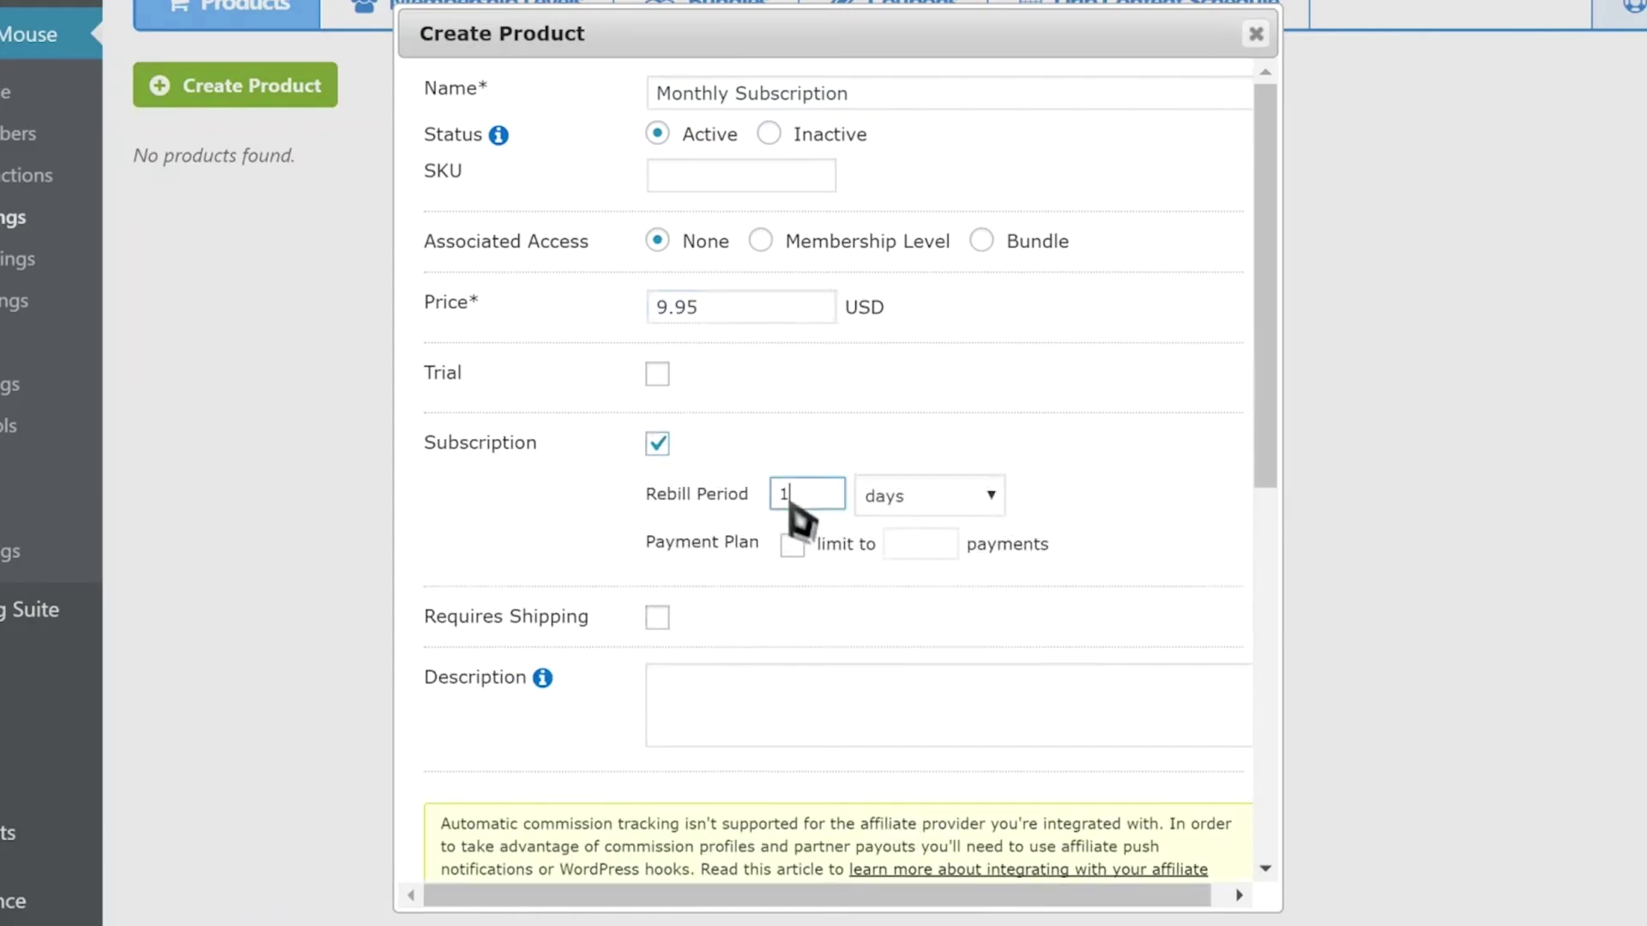
{"action": "key", "text": "Tab"}
{"action": "key", "text": "m"}
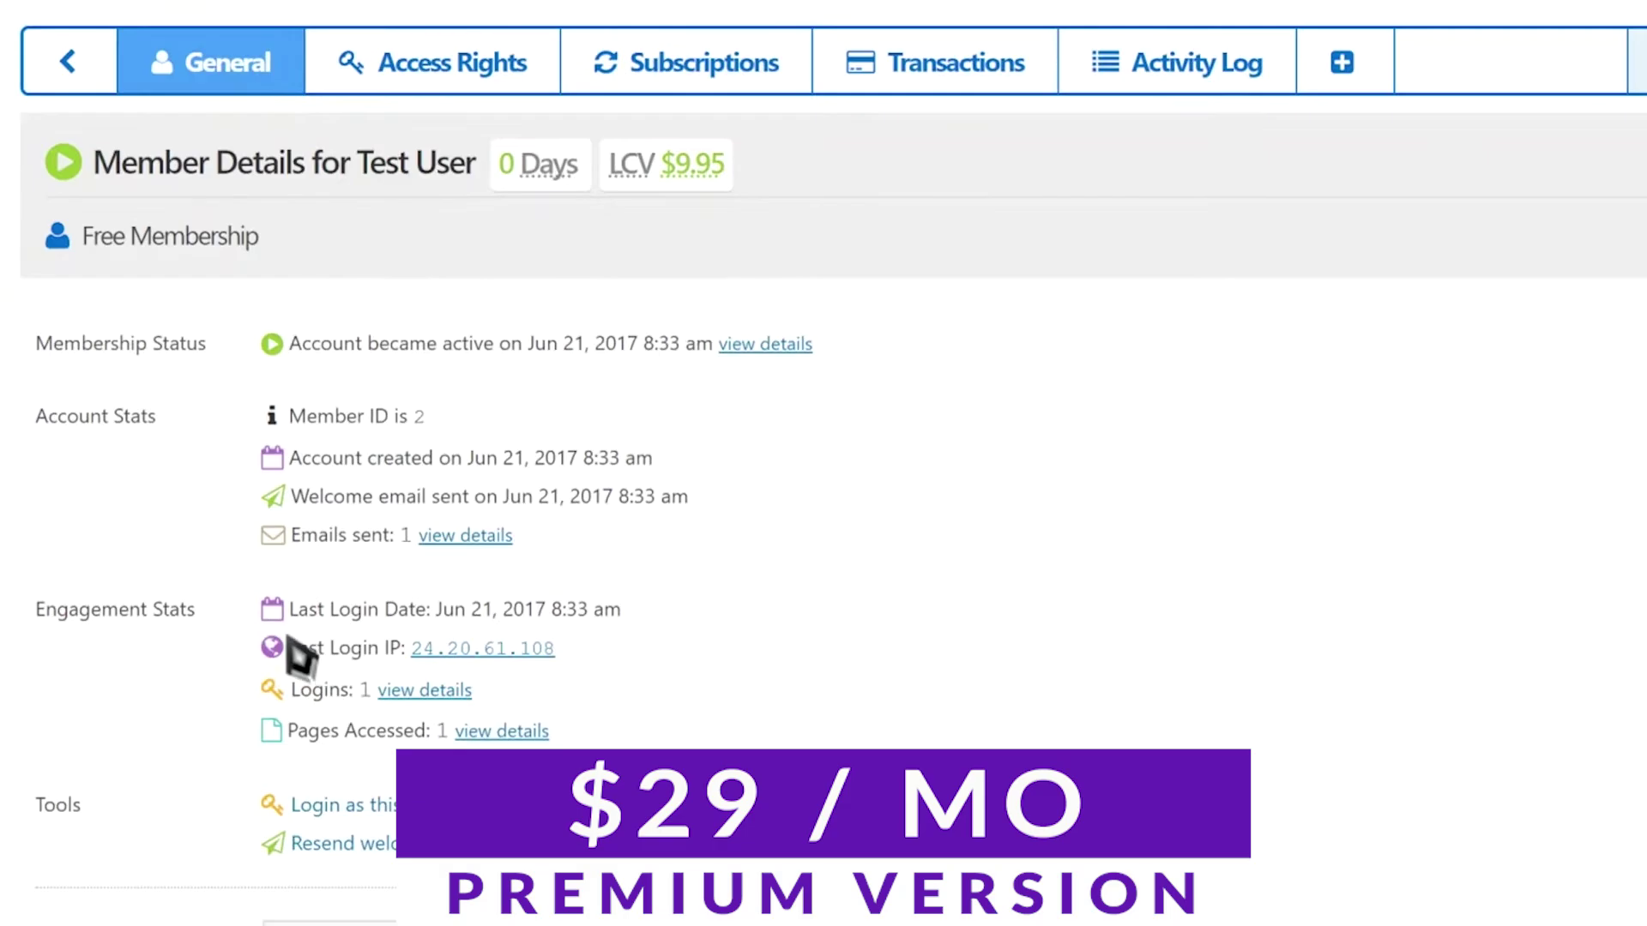
{"action": "left_click", "coordinate": [904, 63]}
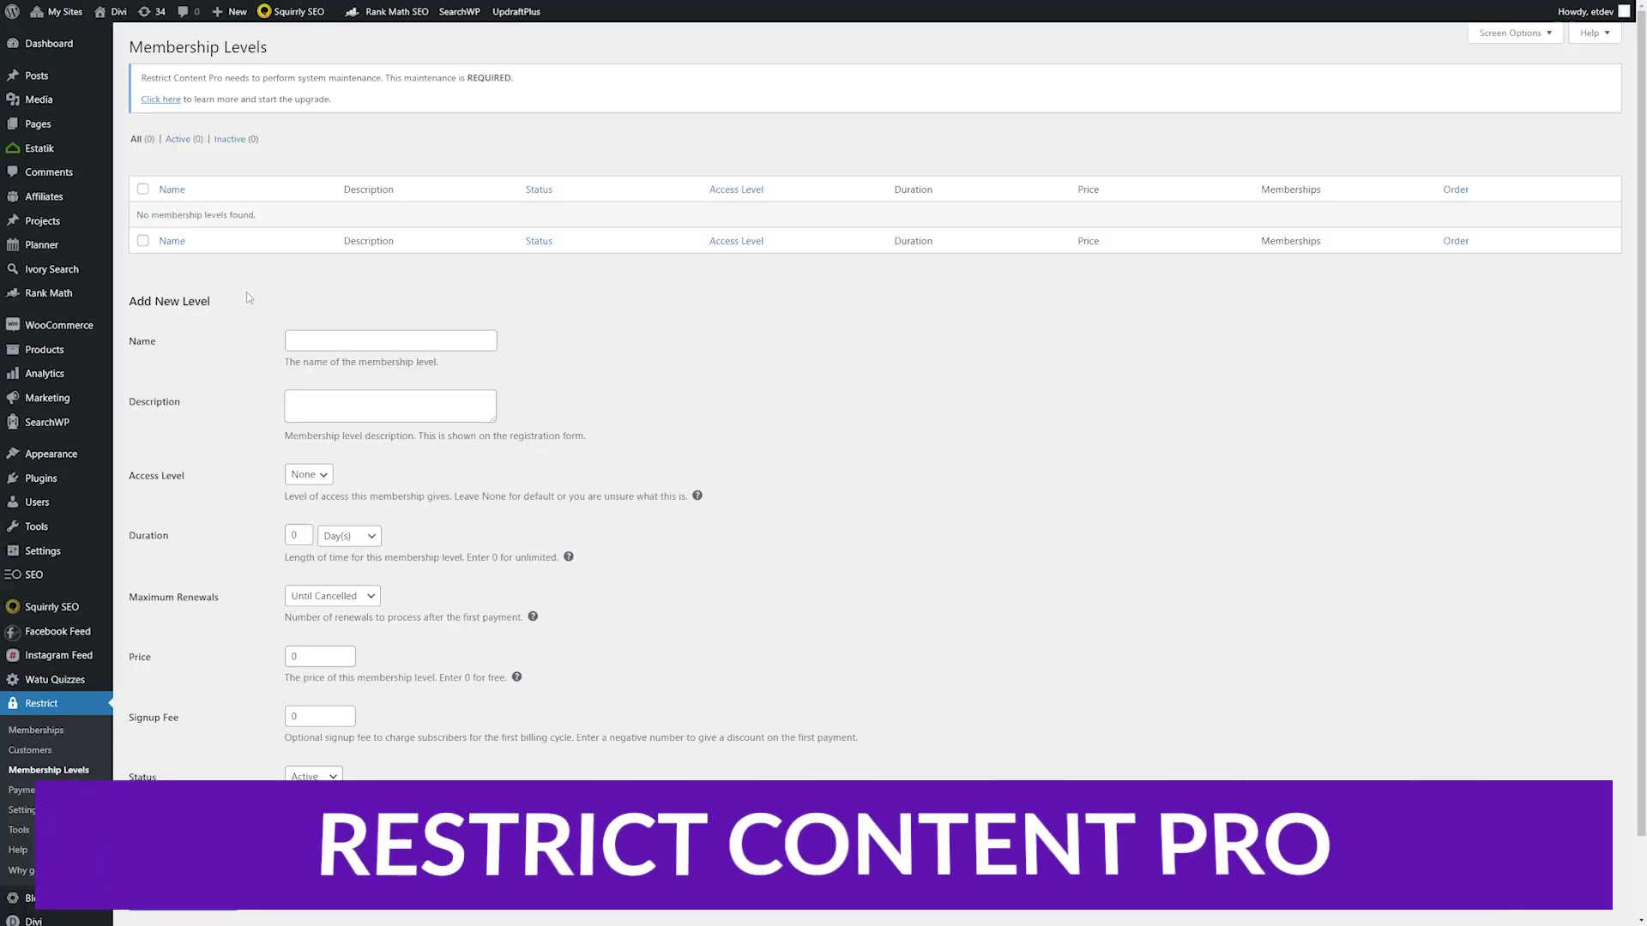
- Start a Bronze membership level, entering its name and description
{"action": "left_click", "coordinate": [348, 342]}
{"action": "type", "text": "Bronze"}
{"action": "left_click", "coordinate": [350, 399]}
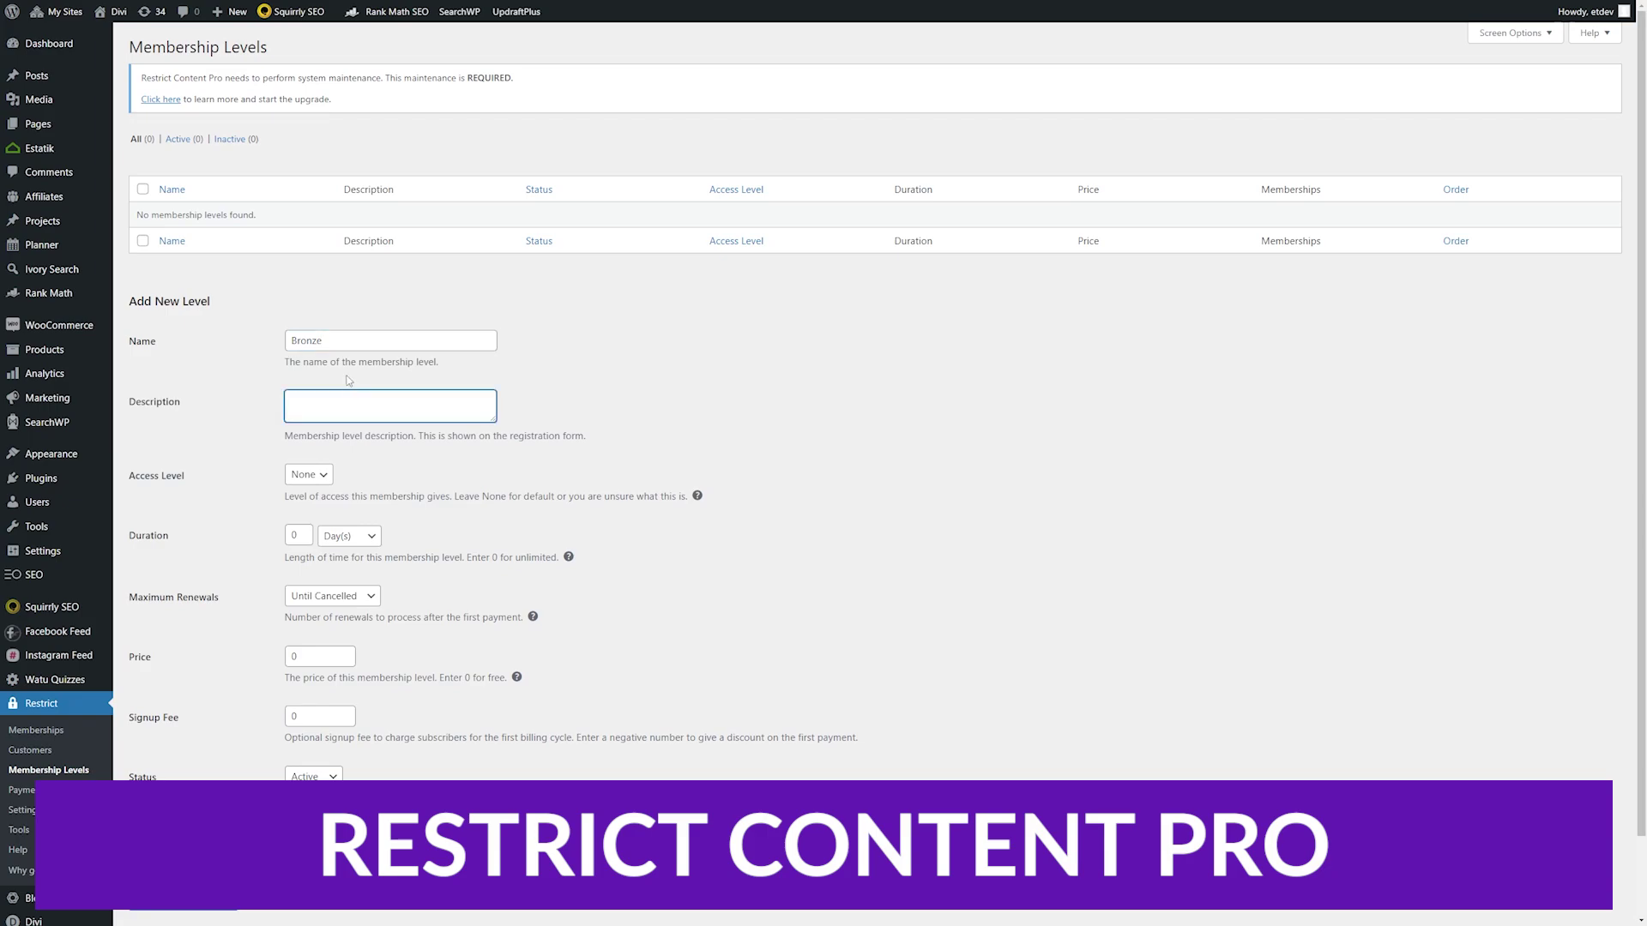
{"action": "type", "text": "The"}
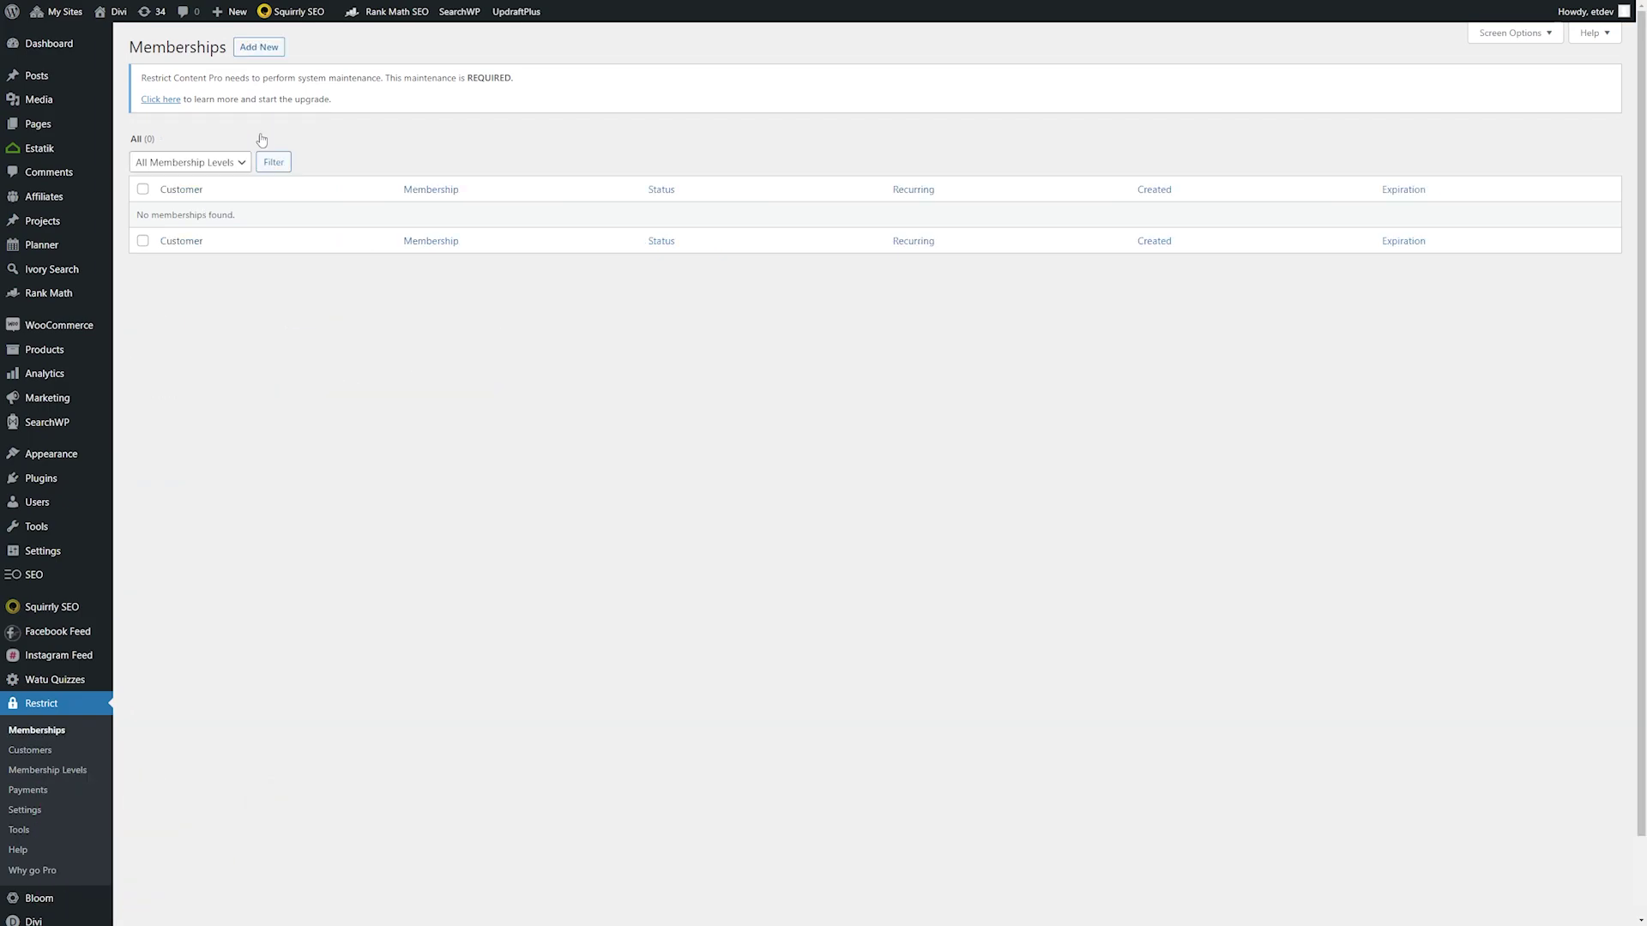
{"action": "left_click", "coordinate": [253, 50]}
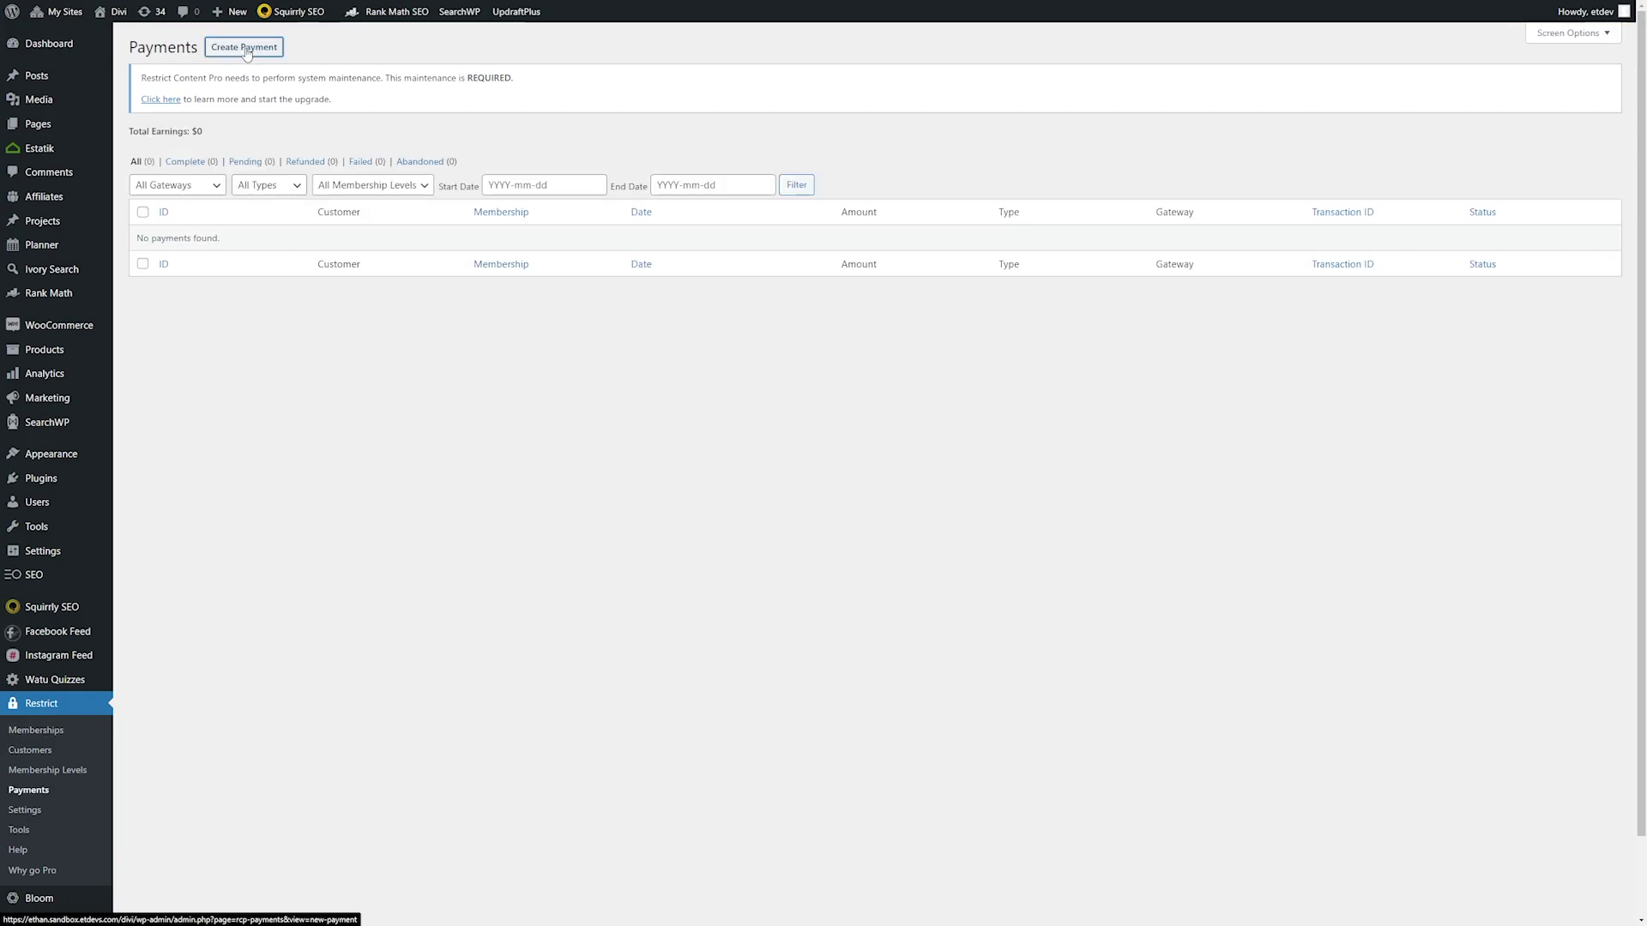
- Check the Create Payment status choices, then the payment settings' currency position options
{"action": "left_click", "coordinate": [245, 48]}
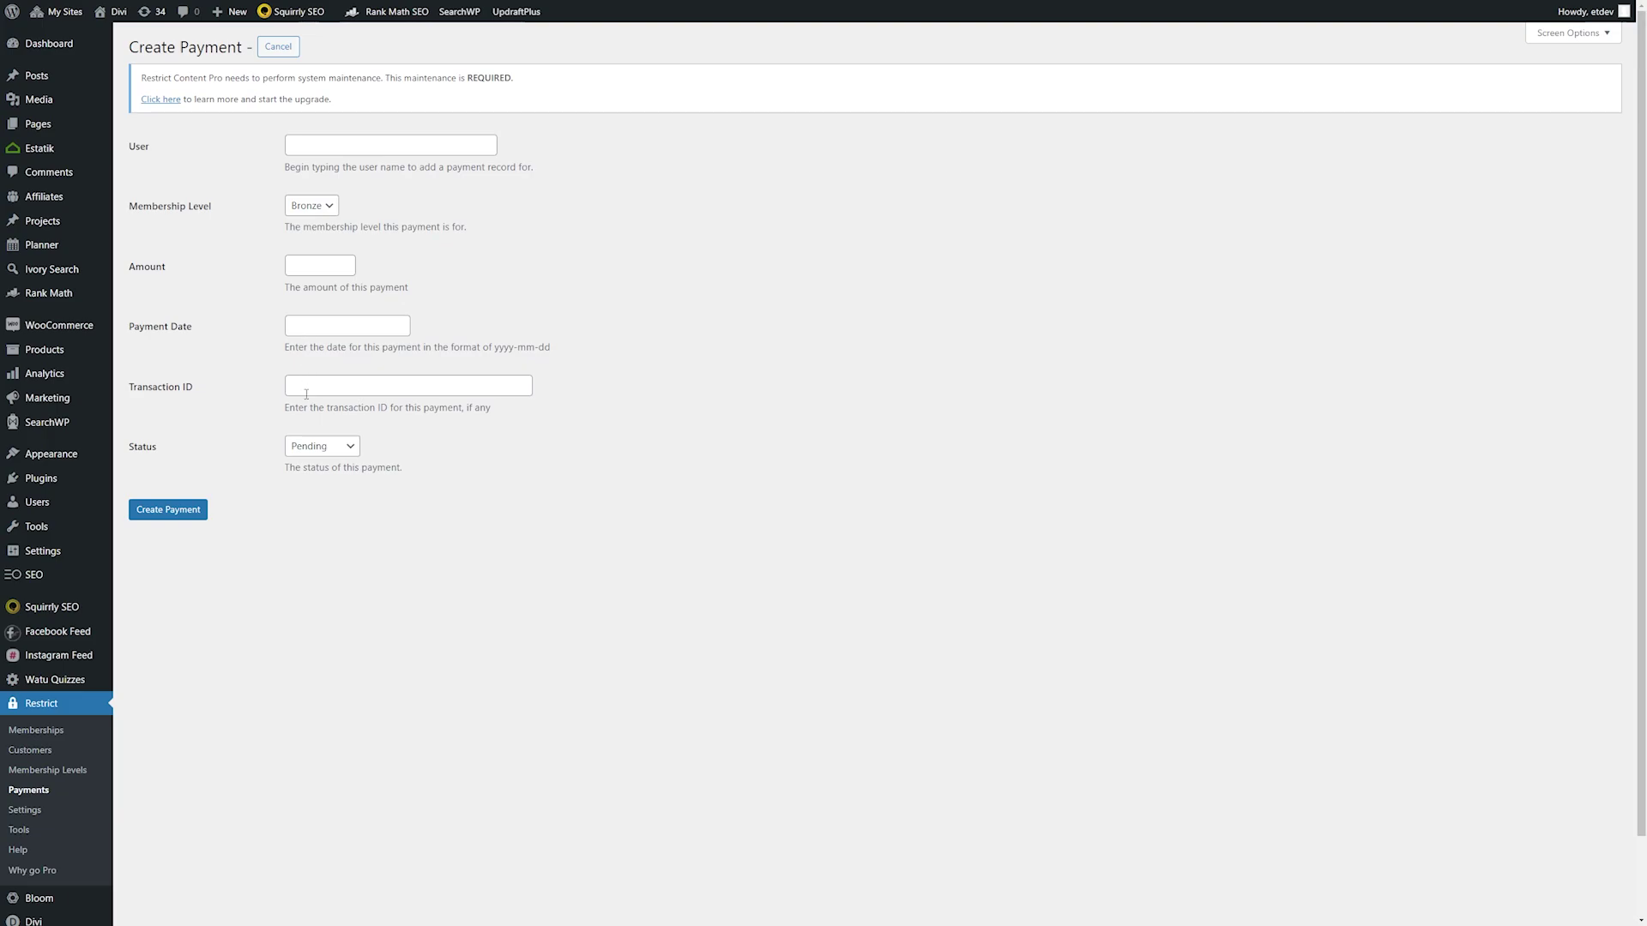
{"action": "left_click", "coordinate": [299, 453]}
{"action": "left_click", "coordinate": [274, 465]}
{"action": "left_click", "coordinate": [25, 810]}
{"action": "left_click", "coordinate": [351, 244]}
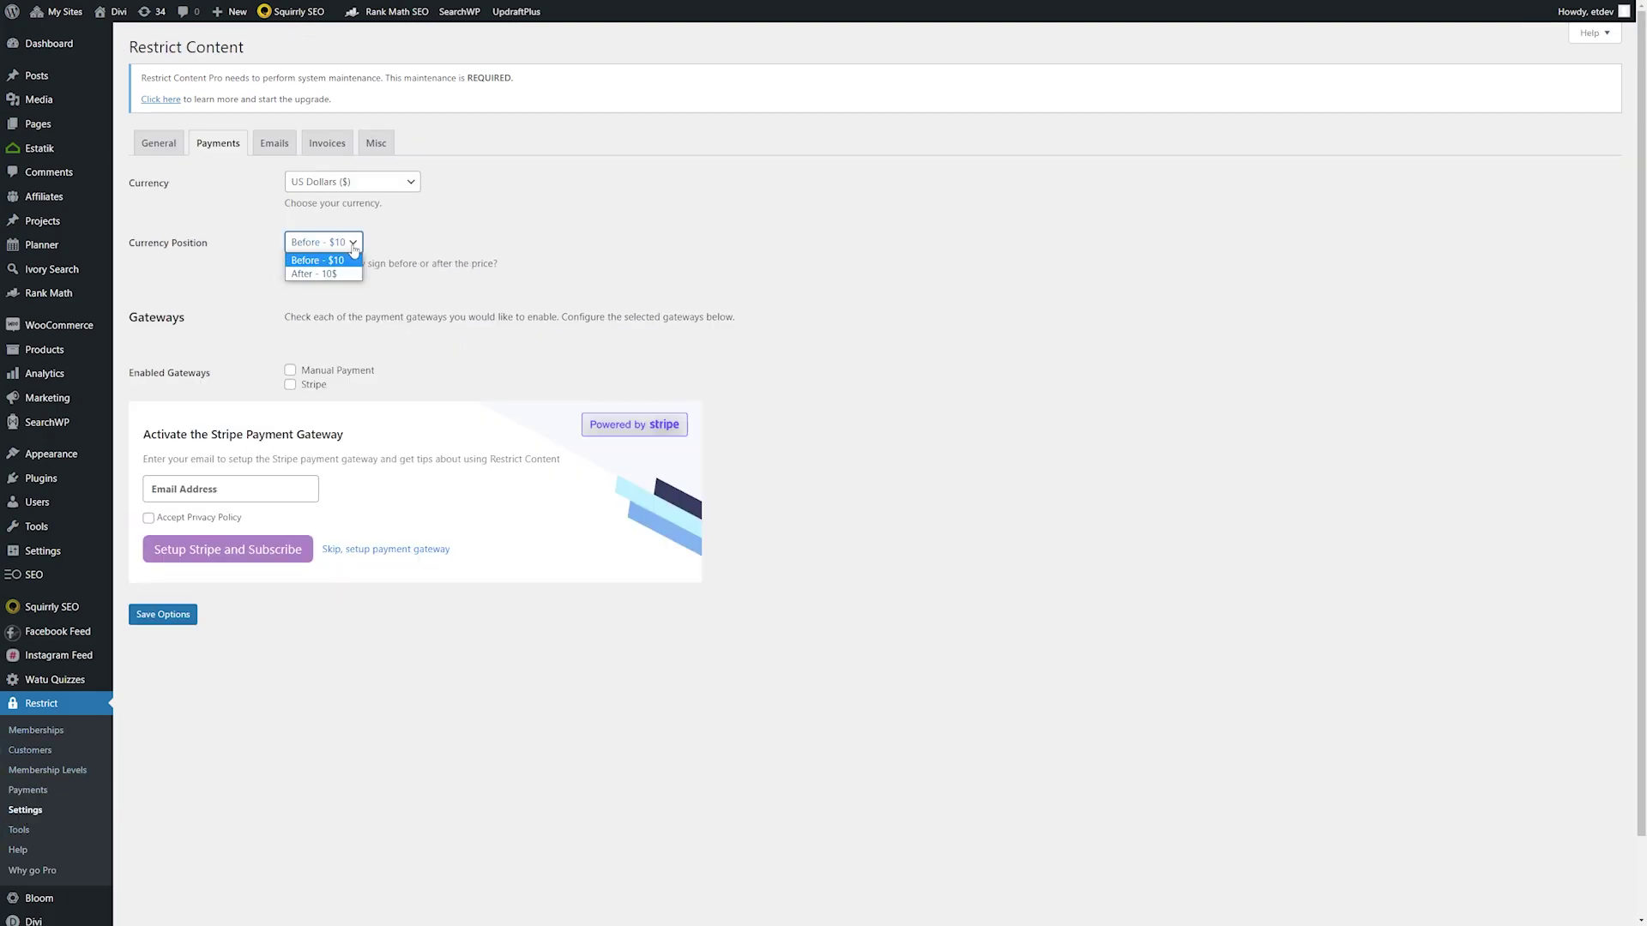
- Keep the currency sign before the price and view the Emails, Invoices and Misc tabs
{"action": "left_click", "coordinate": [410, 248]}
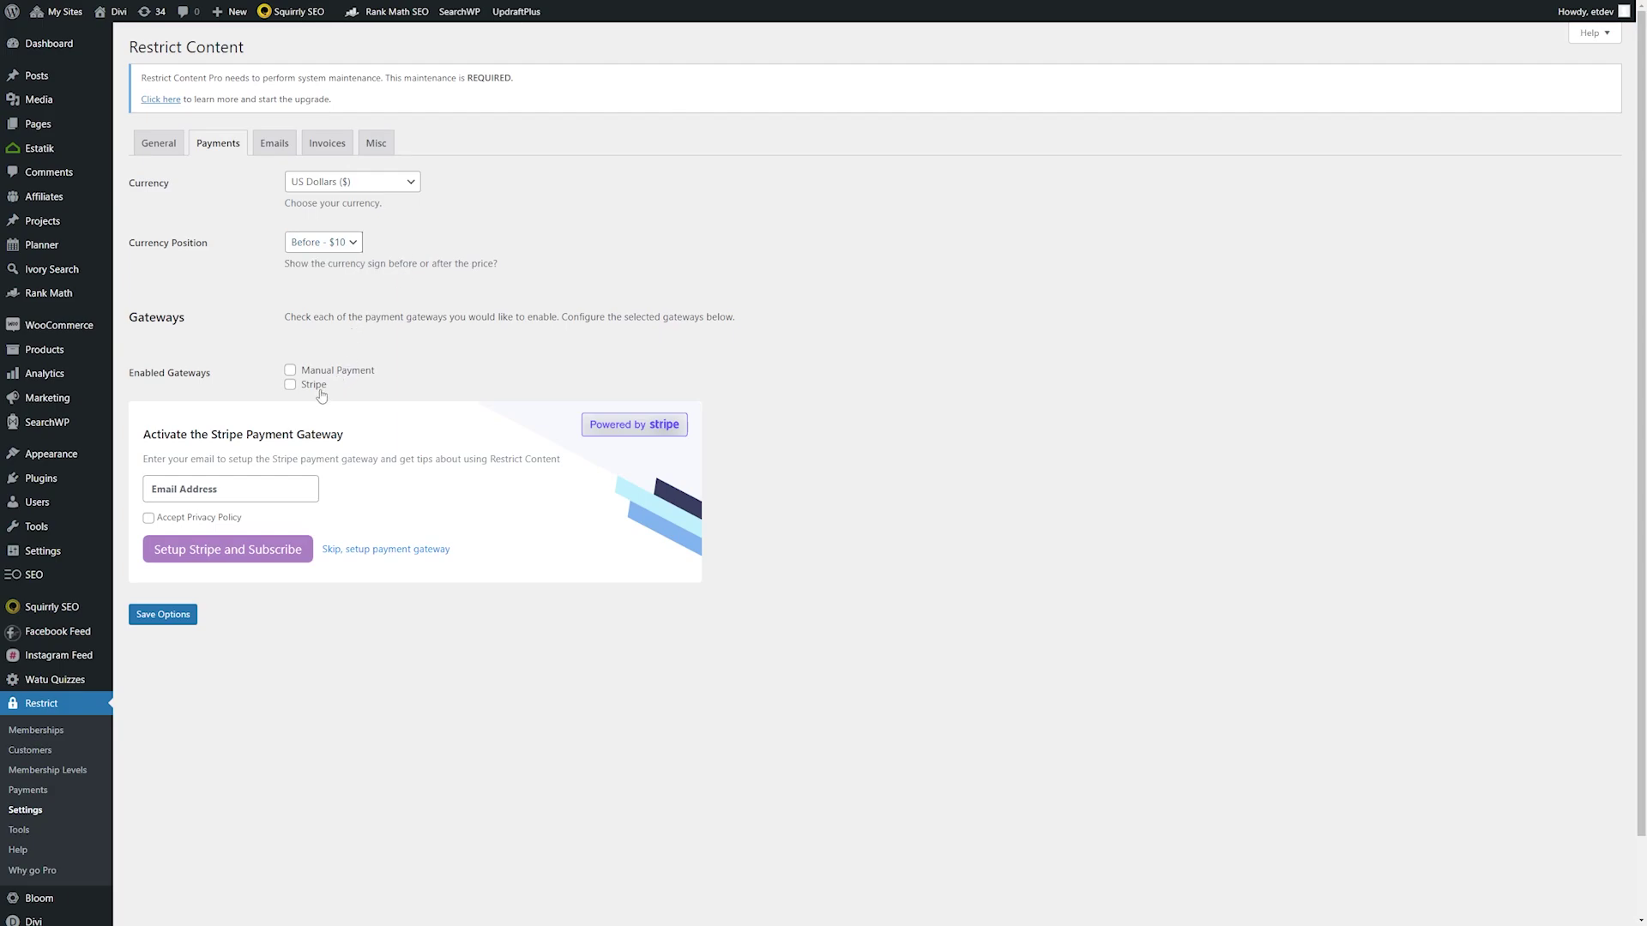
{"action": "left_click", "coordinate": [274, 144]}
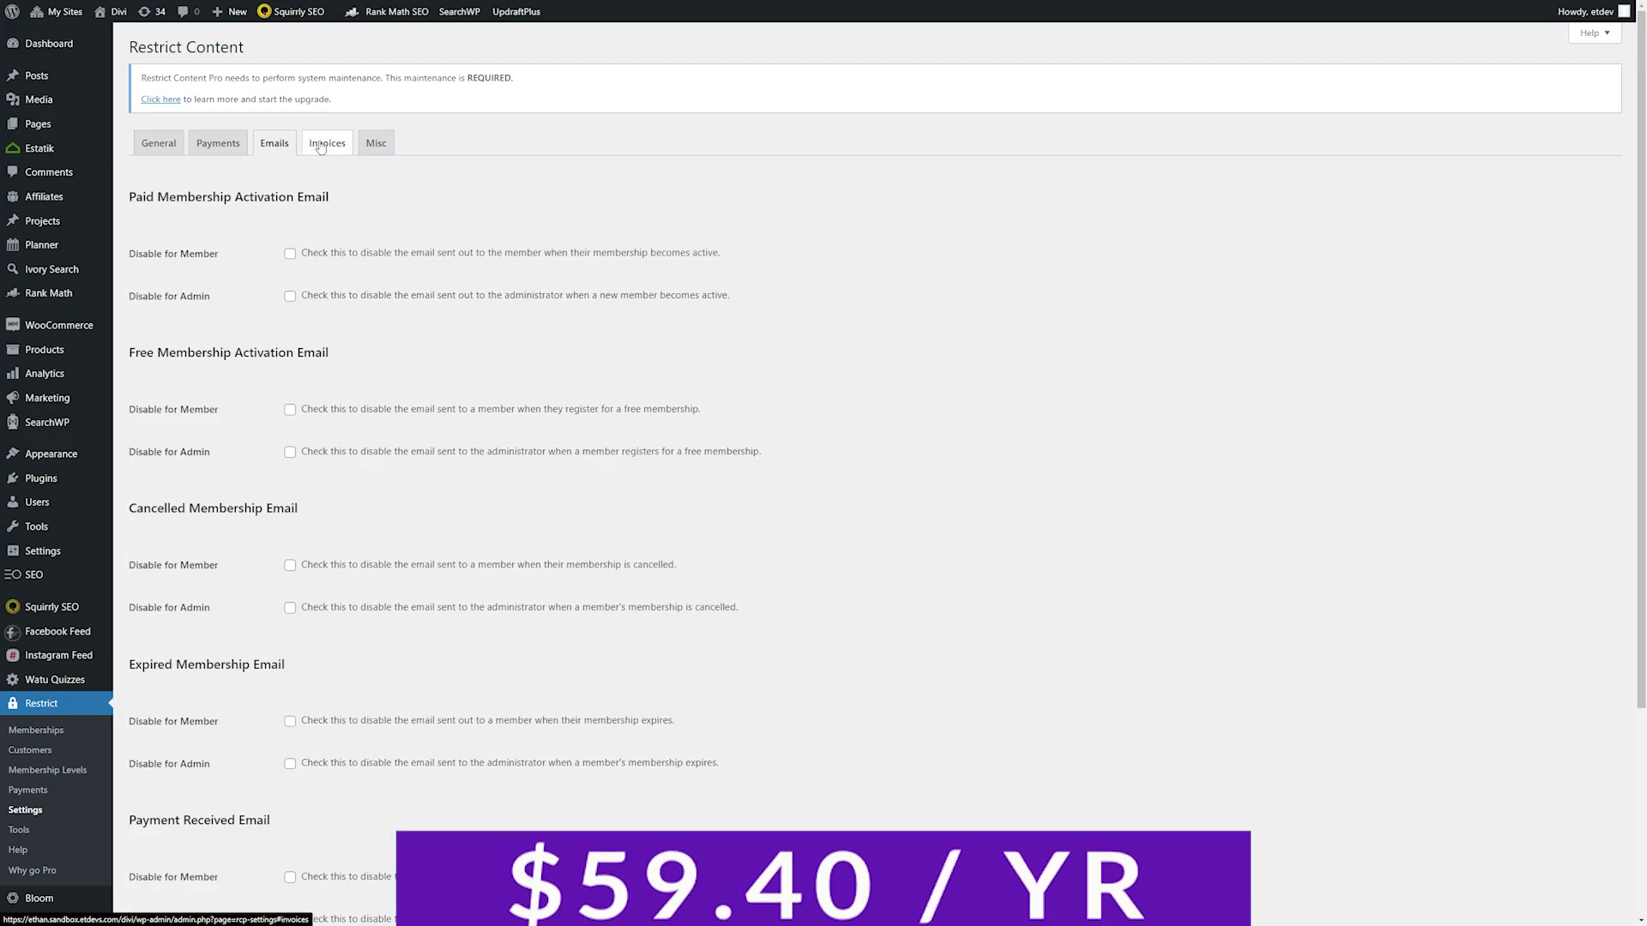
{"action": "left_click", "coordinate": [320, 145]}
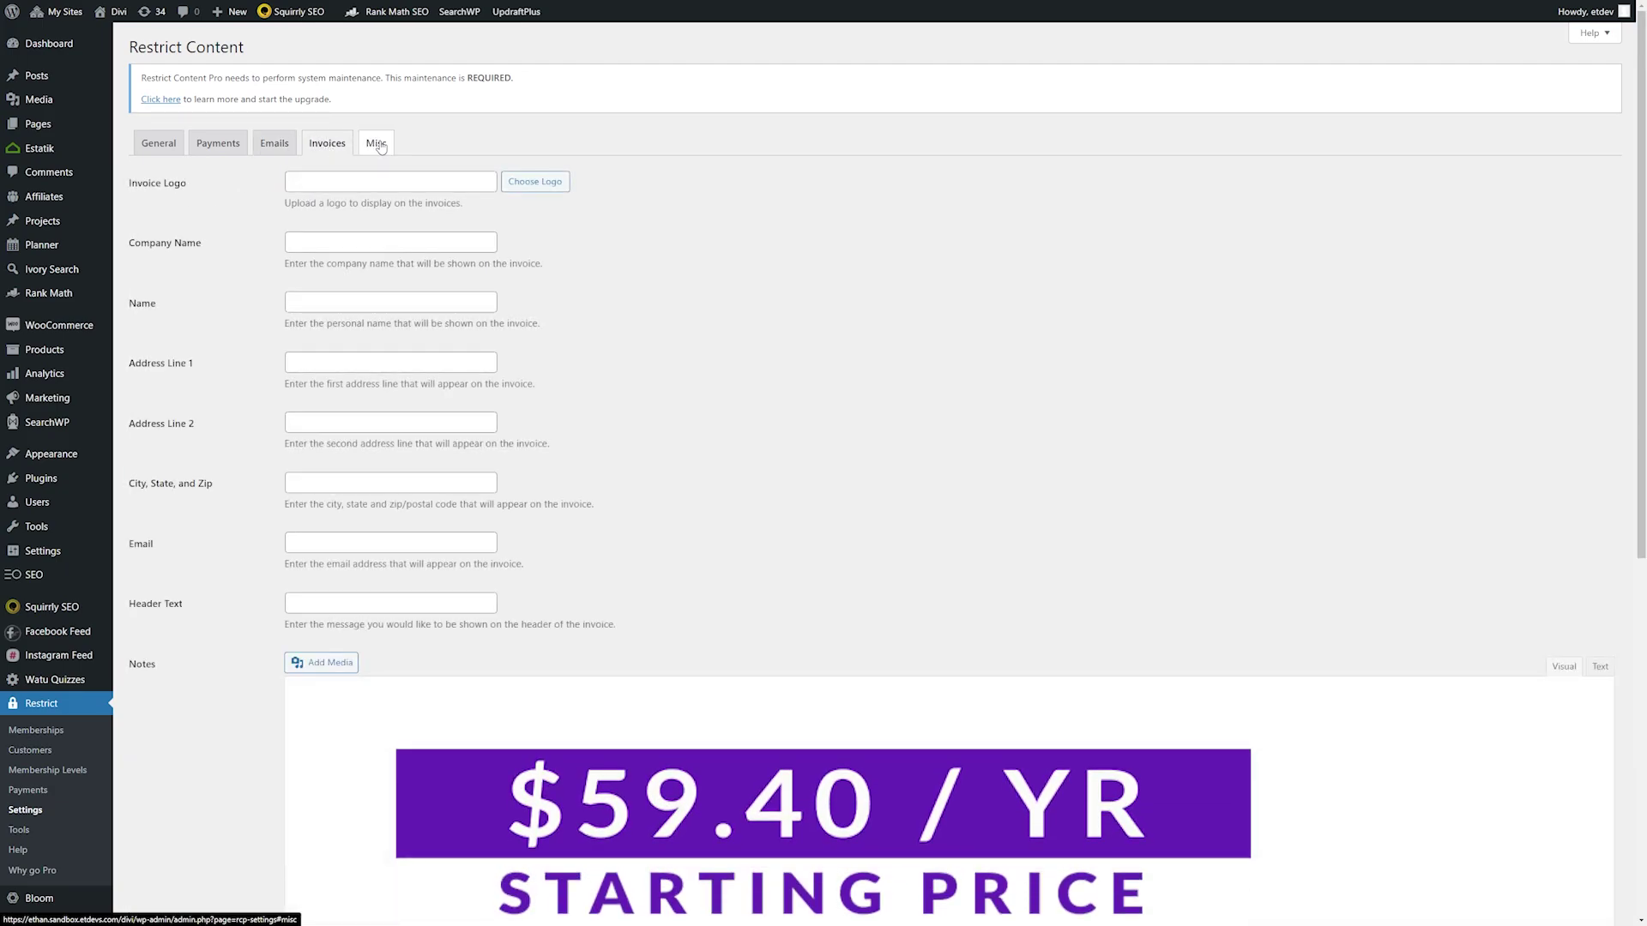
{"action": "left_click", "coordinate": [378, 144]}
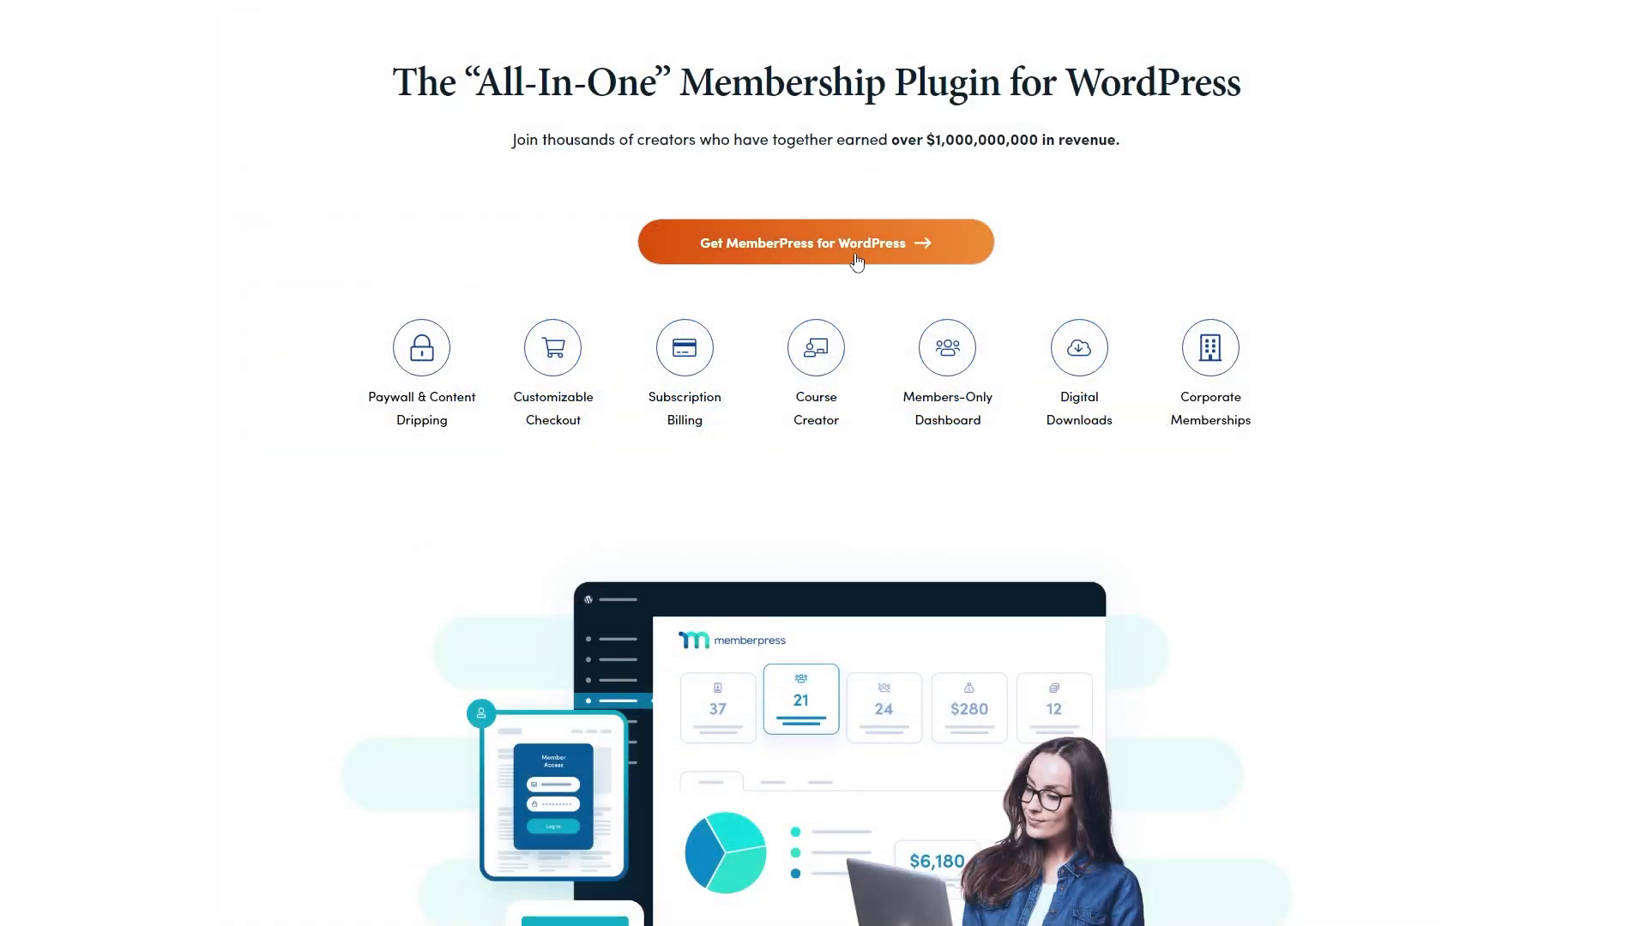
- Begin checkout for MemberPress's Basic plan from its pricing page
{"action": "left_click", "coordinate": [856, 258]}
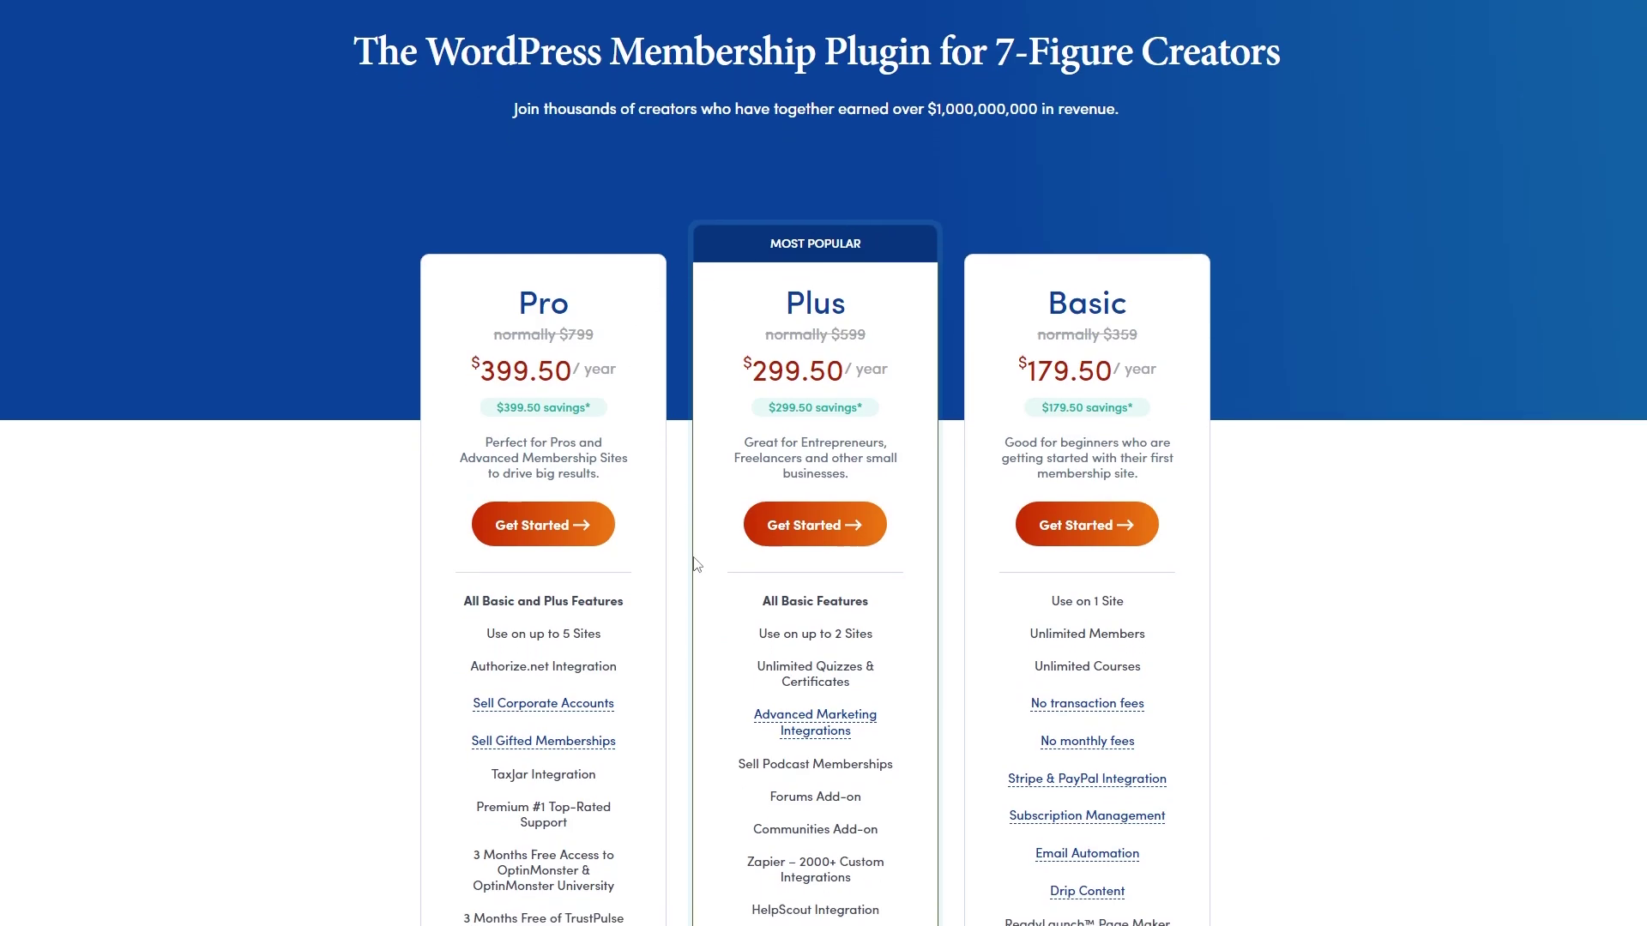
{"action": "scroll", "coordinate": [696, 564], "scroll_direction": "down", "scroll_amount": 3}
{"action": "left_click", "coordinate": [1065, 316]}
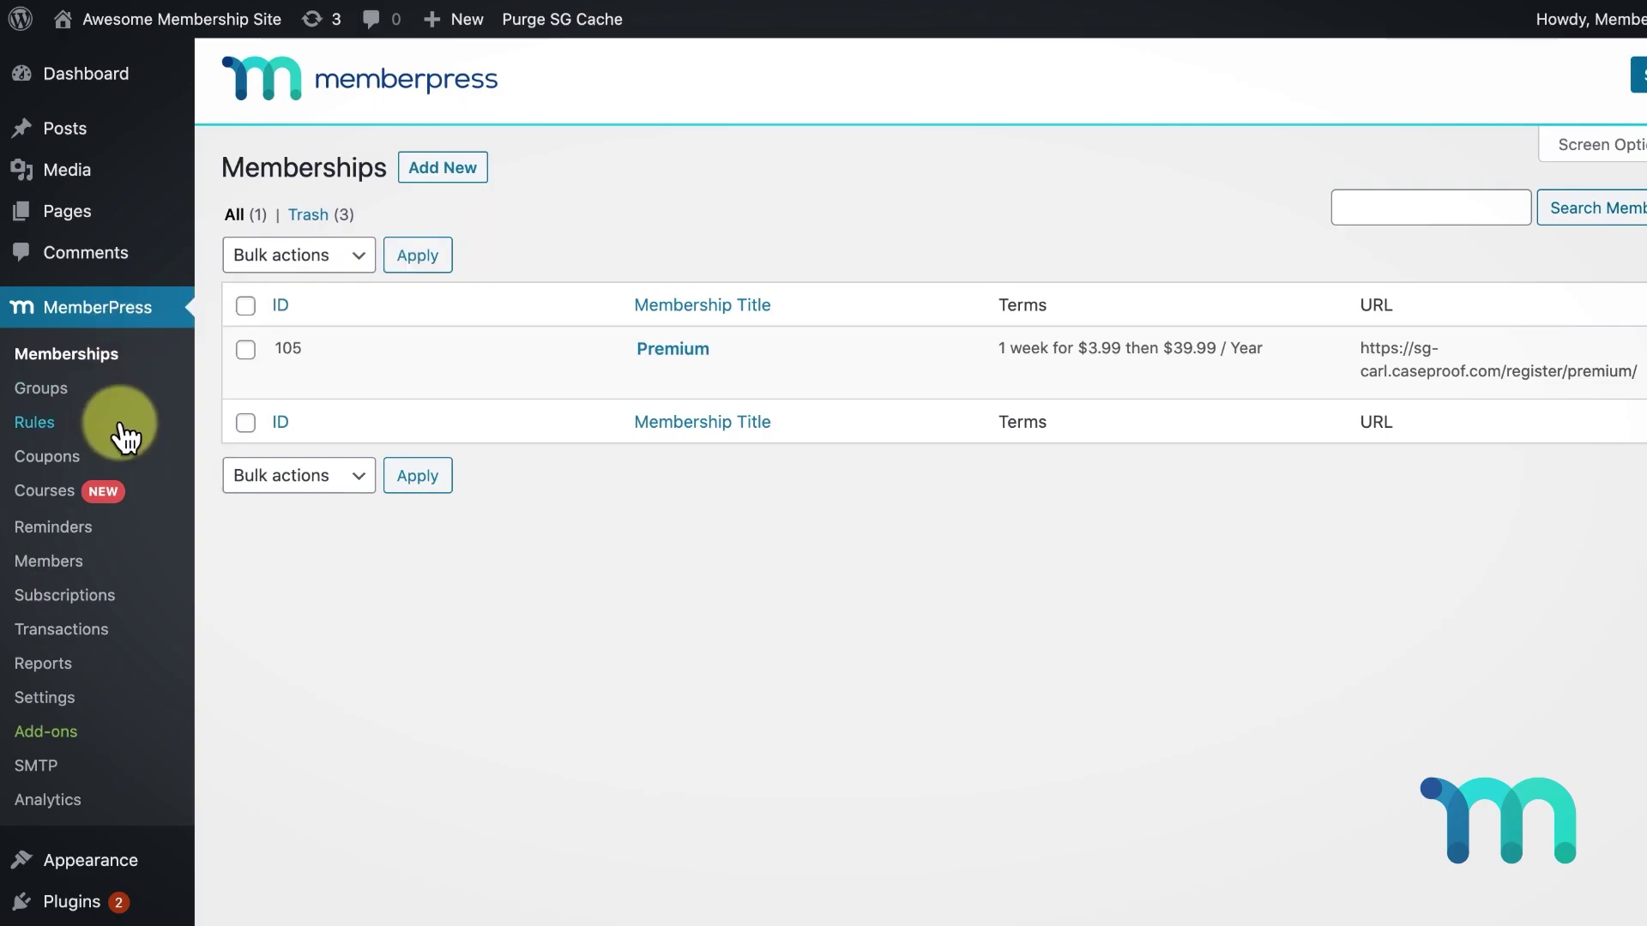
- Add a new MemberPress rule protecting all content tagged members-only
{"action": "left_click", "coordinate": [123, 429]}
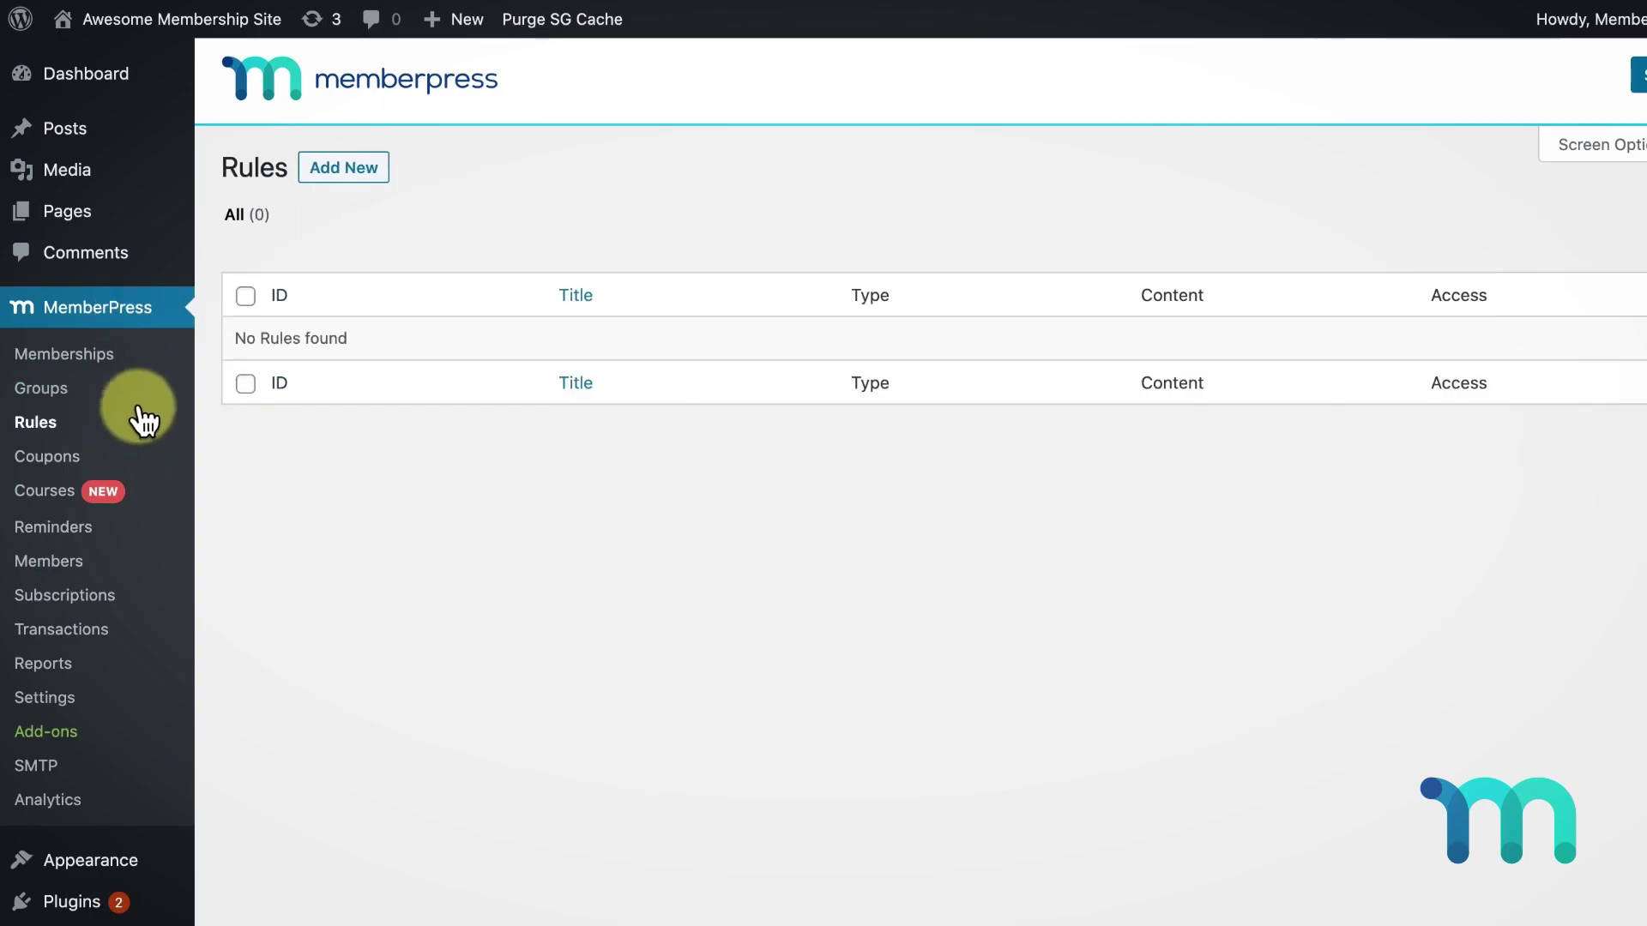
{"action": "left_click", "coordinate": [345, 168]}
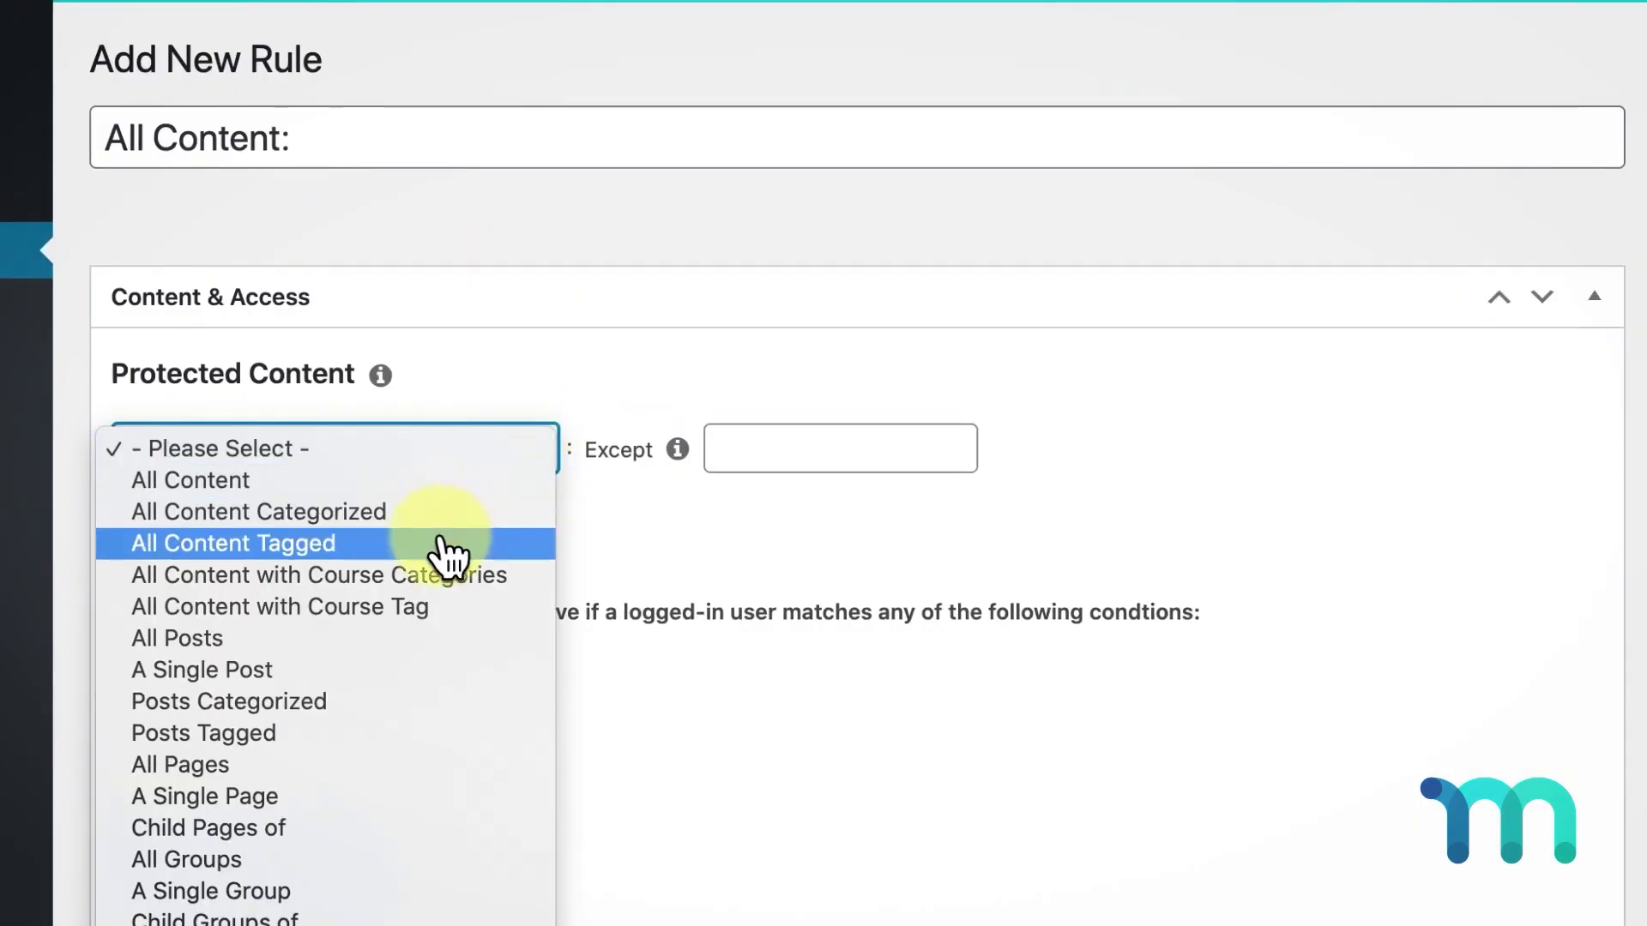
{"action": "left_click", "coordinate": [446, 553]}
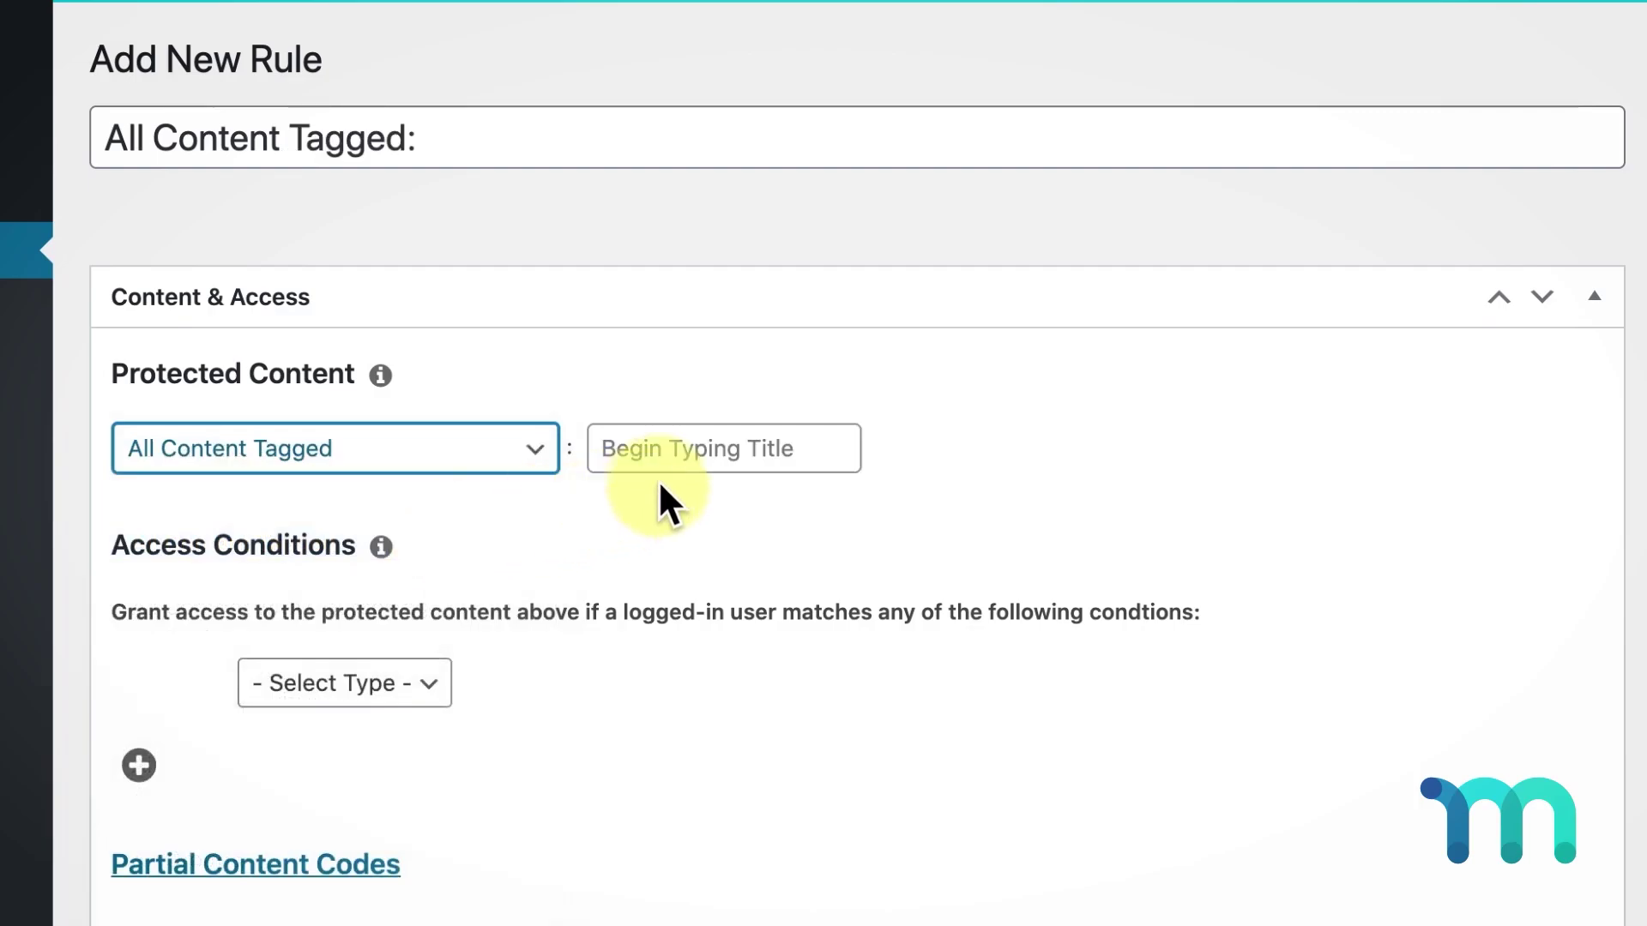
{"action": "left_click", "coordinate": [828, 447]}
{"action": "type", "text": "me"}
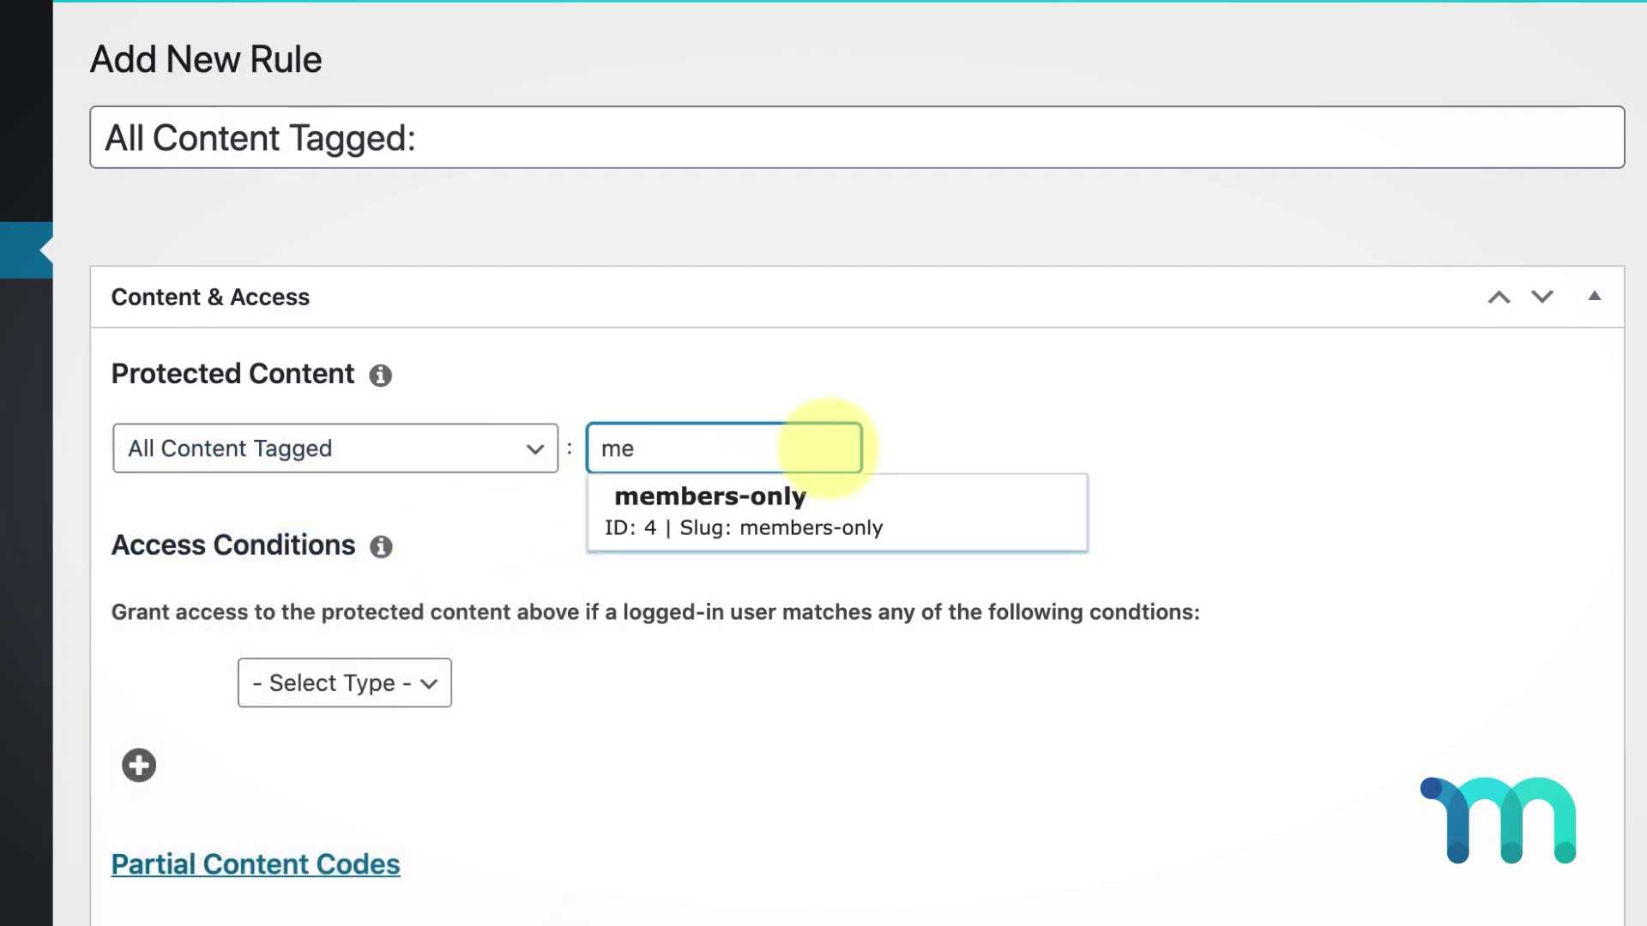
{"action": "mouse_move", "coordinate": [816, 496]}
{"action": "left_click", "coordinate": [943, 519]}
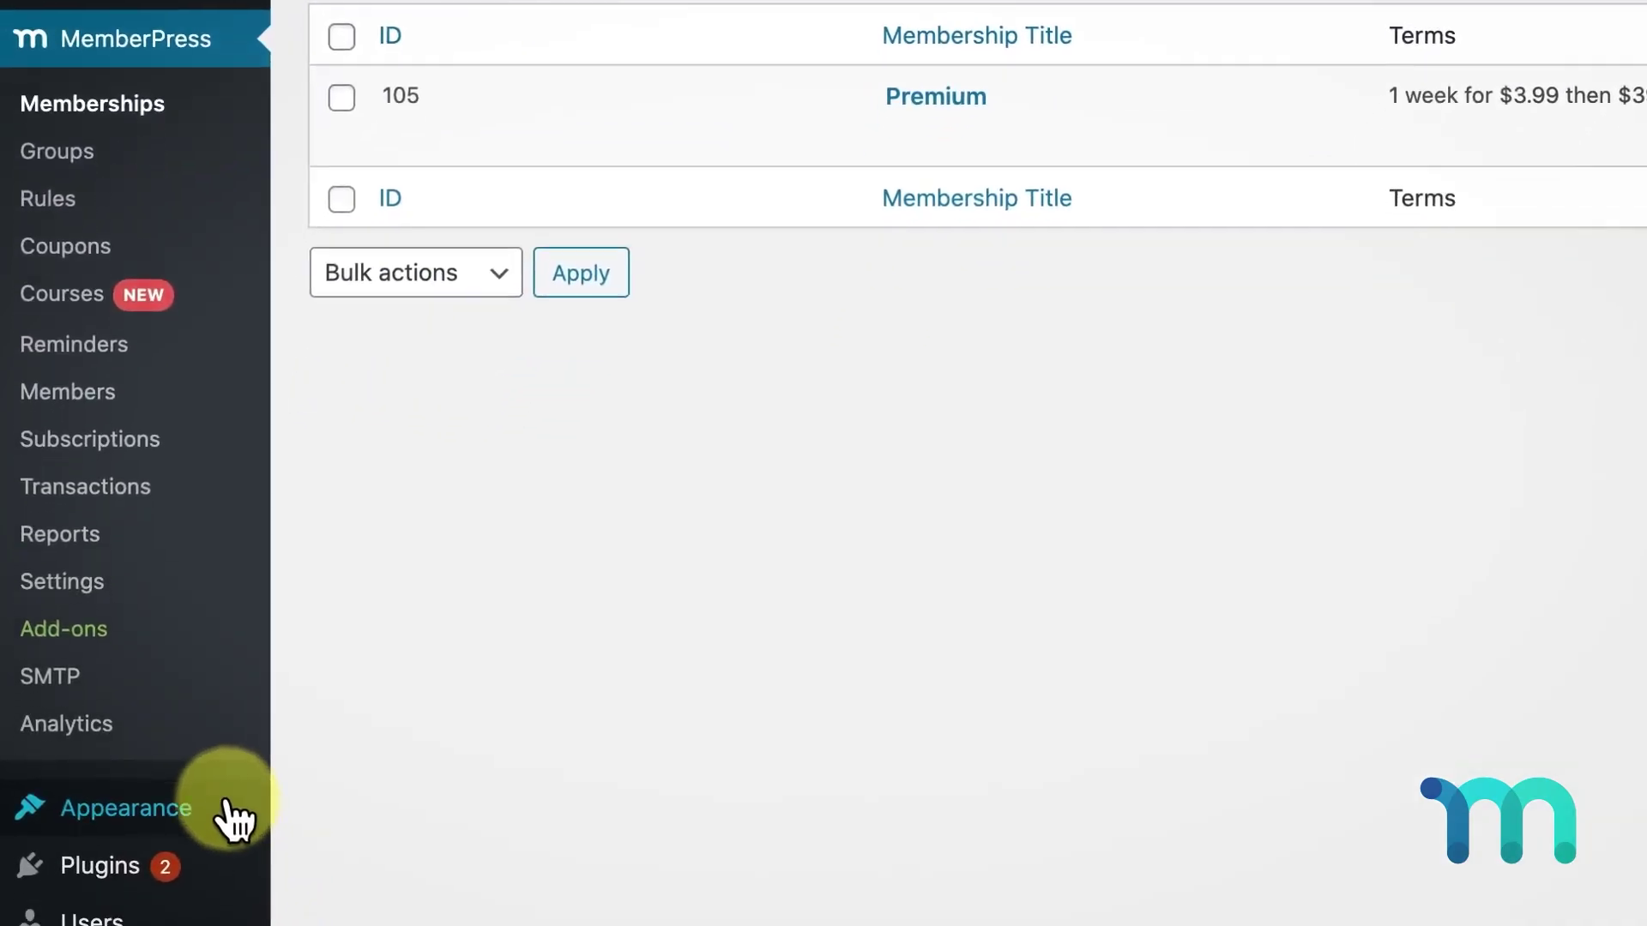
- In the menu editor, expand the Memberships items available for the site menu
{"action": "mouse_move", "coordinate": [228, 816]}
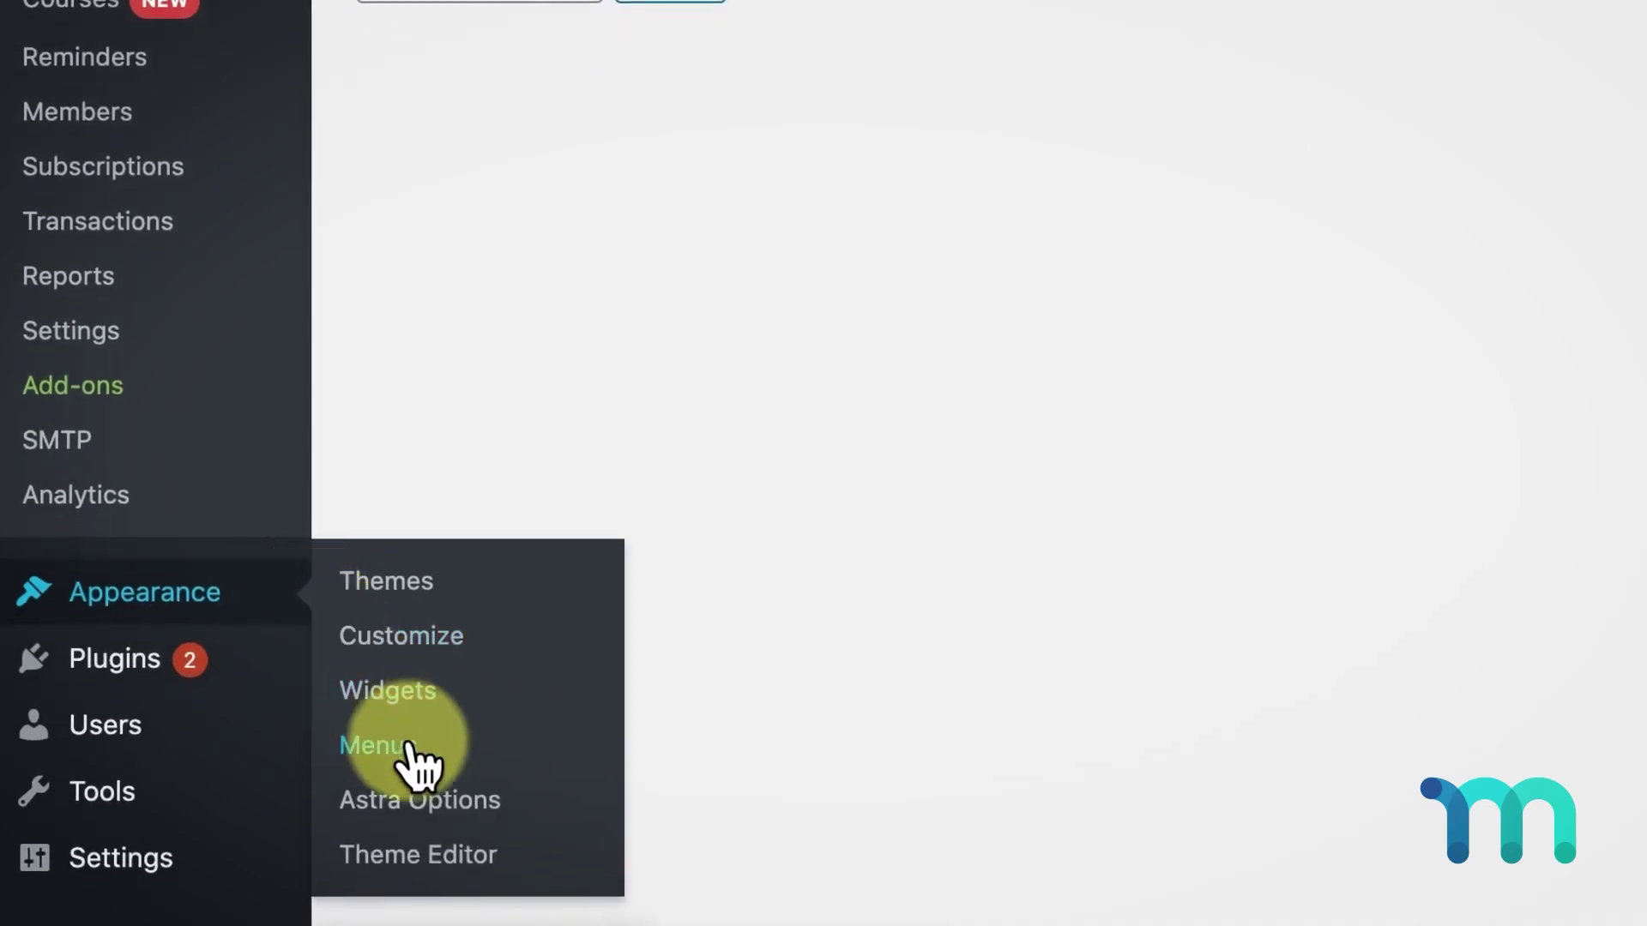
{"action": "left_click", "coordinate": [418, 753]}
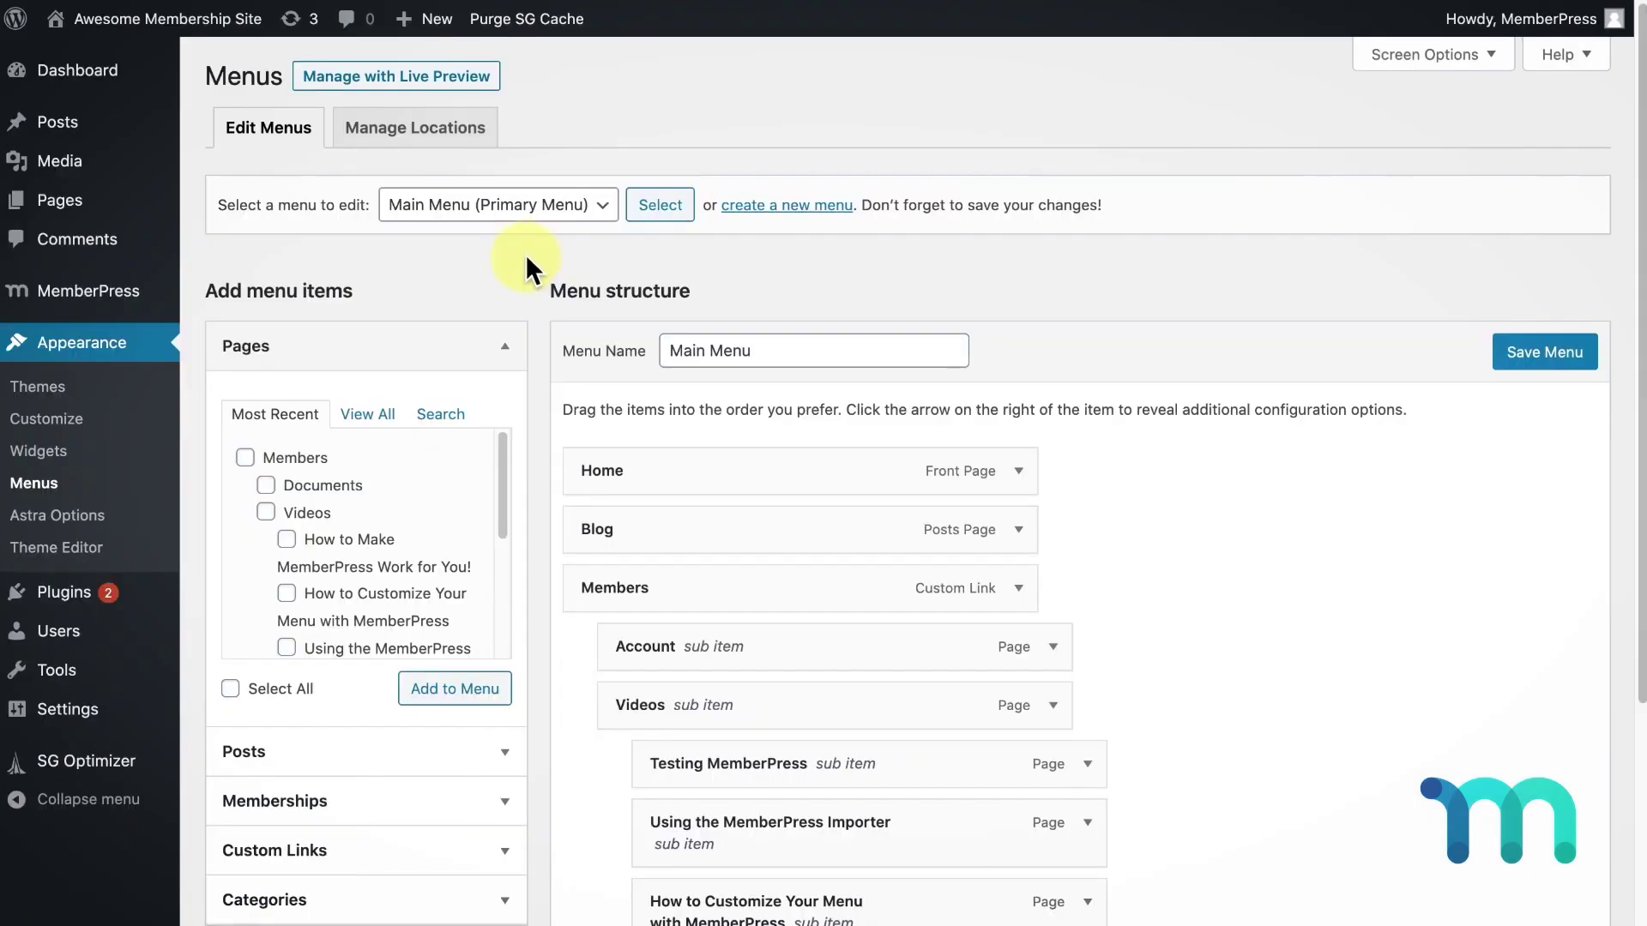
{"action": "scroll", "coordinate": [525, 261], "scroll_direction": "down", "scroll_amount": 2}
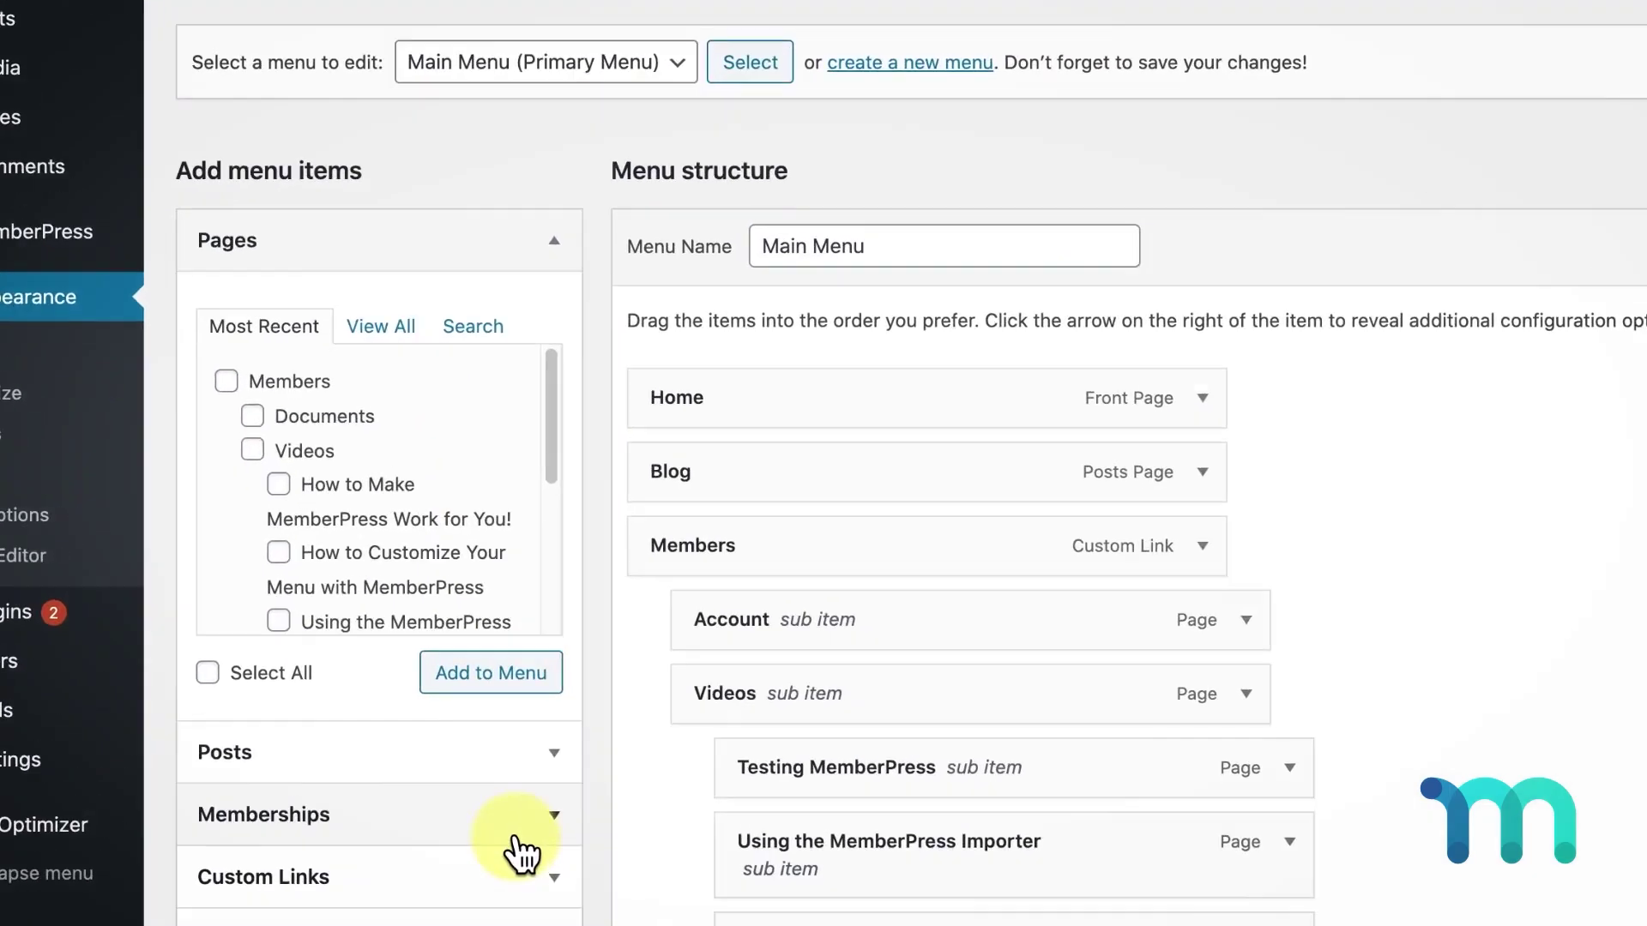
{"action": "left_click", "coordinate": [516, 836]}
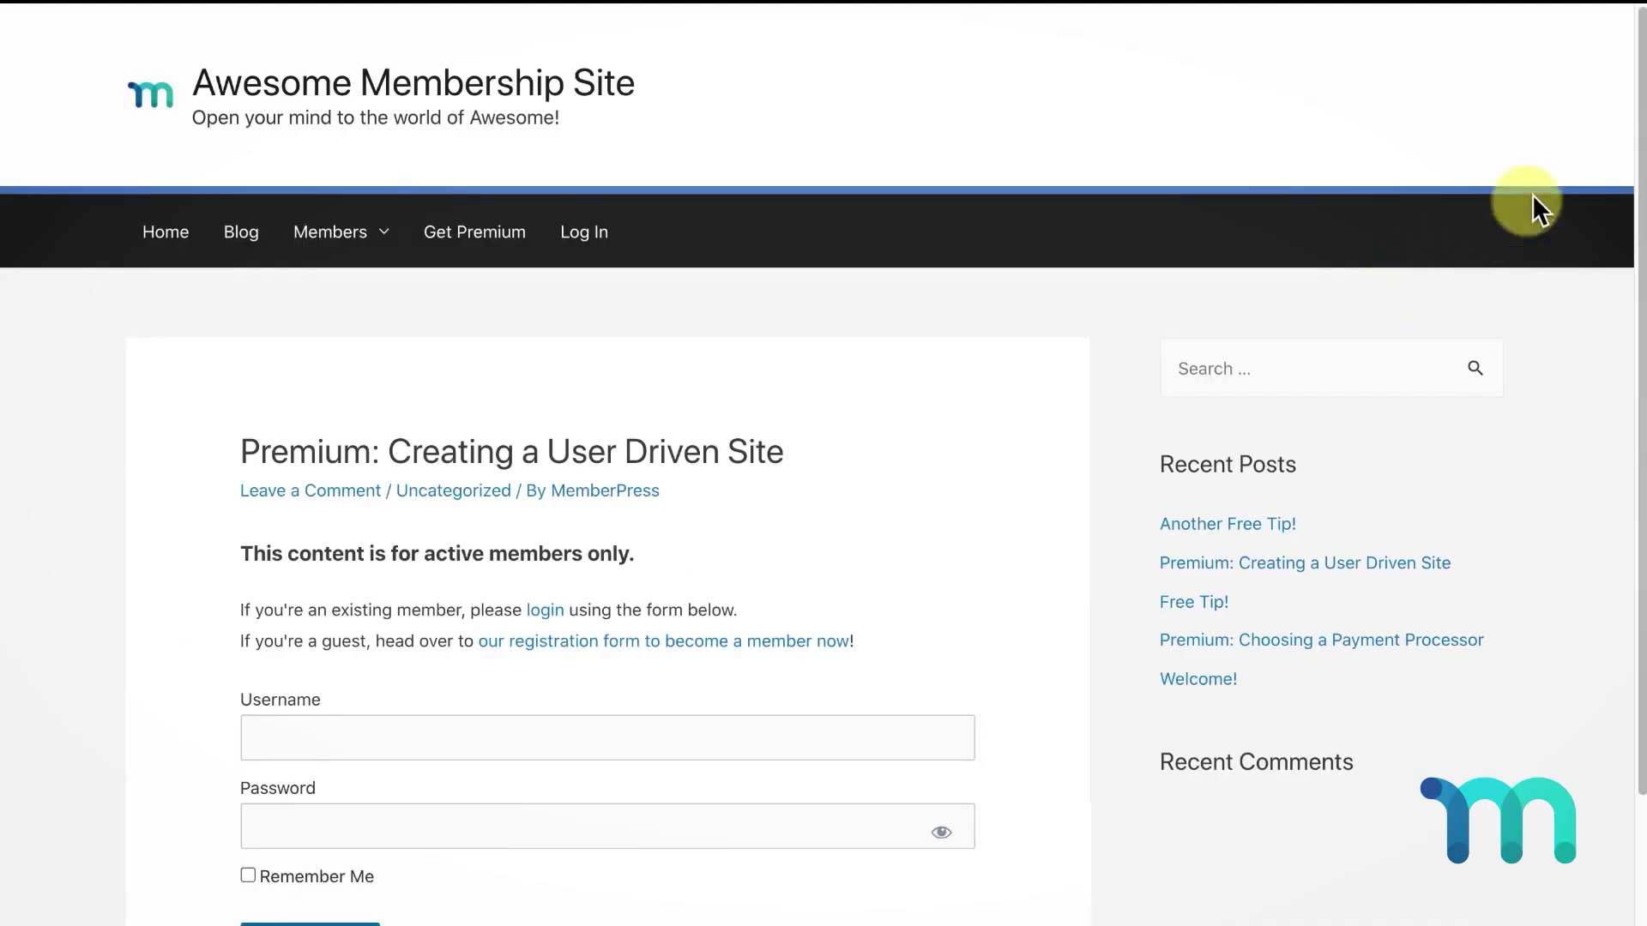
- On the $3.99 Premium sign-up form, enter a test first name, last name and username
{"action": "left_click_drag", "start_coordinate": [1634, 147], "coordinate": [1639, 330]}
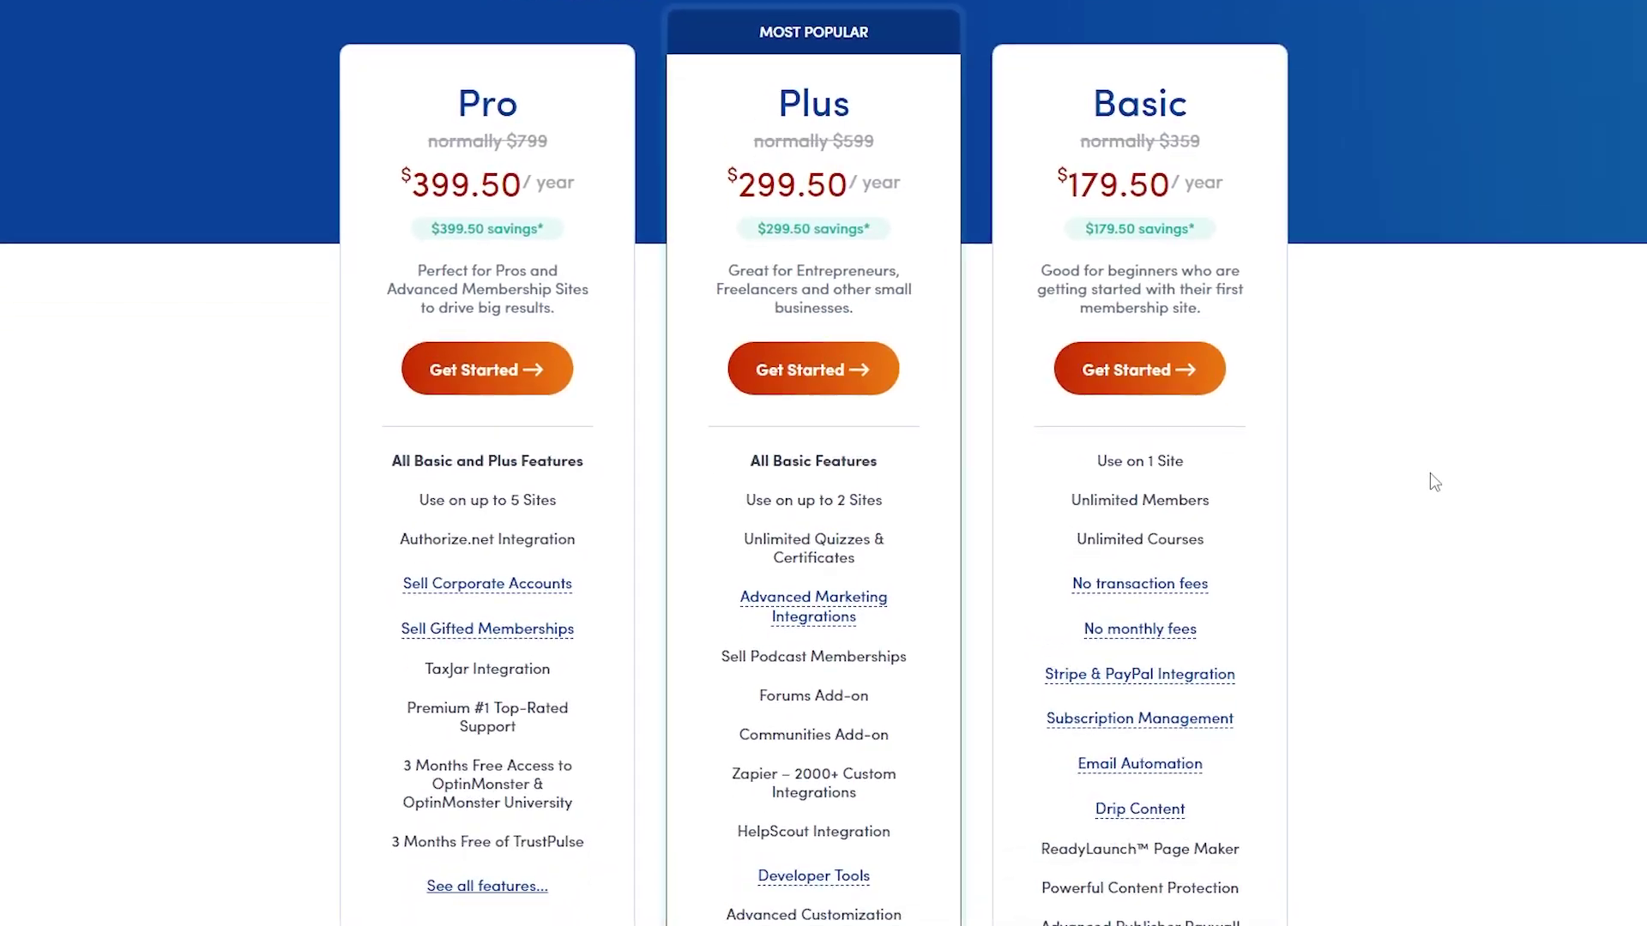
{"action": "scroll", "coordinate": [1435, 482], "scroll_direction": "down", "scroll_amount": 2}
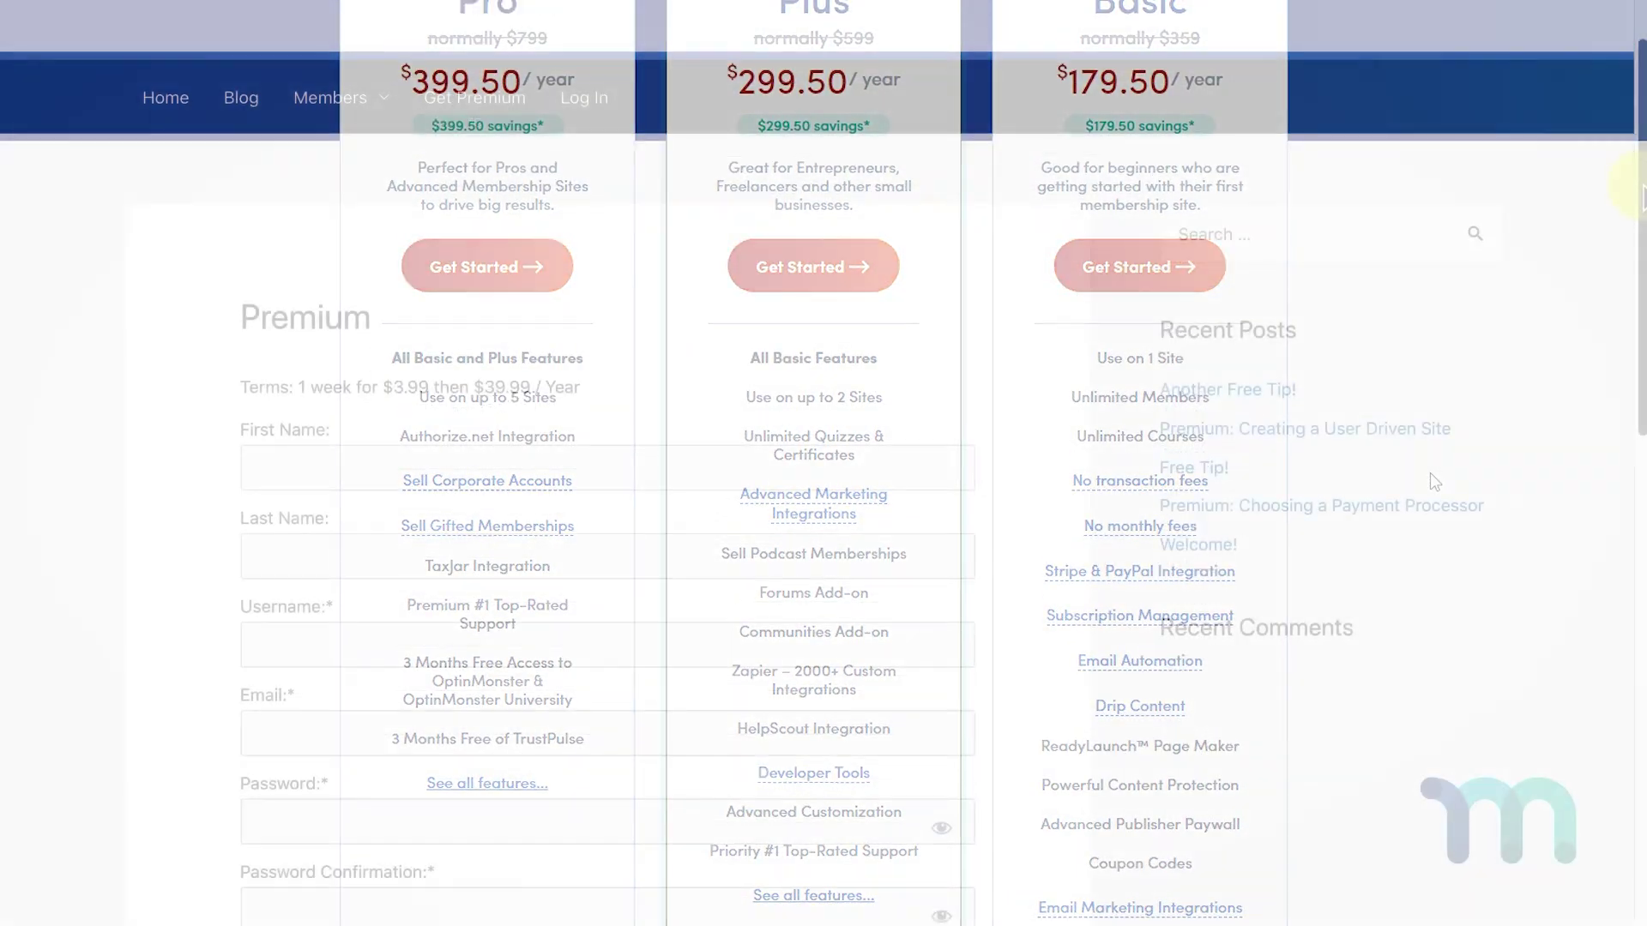
{"action": "scroll", "coordinate": [1630, 262], "scroll_direction": "down", "scroll_amount": 3}
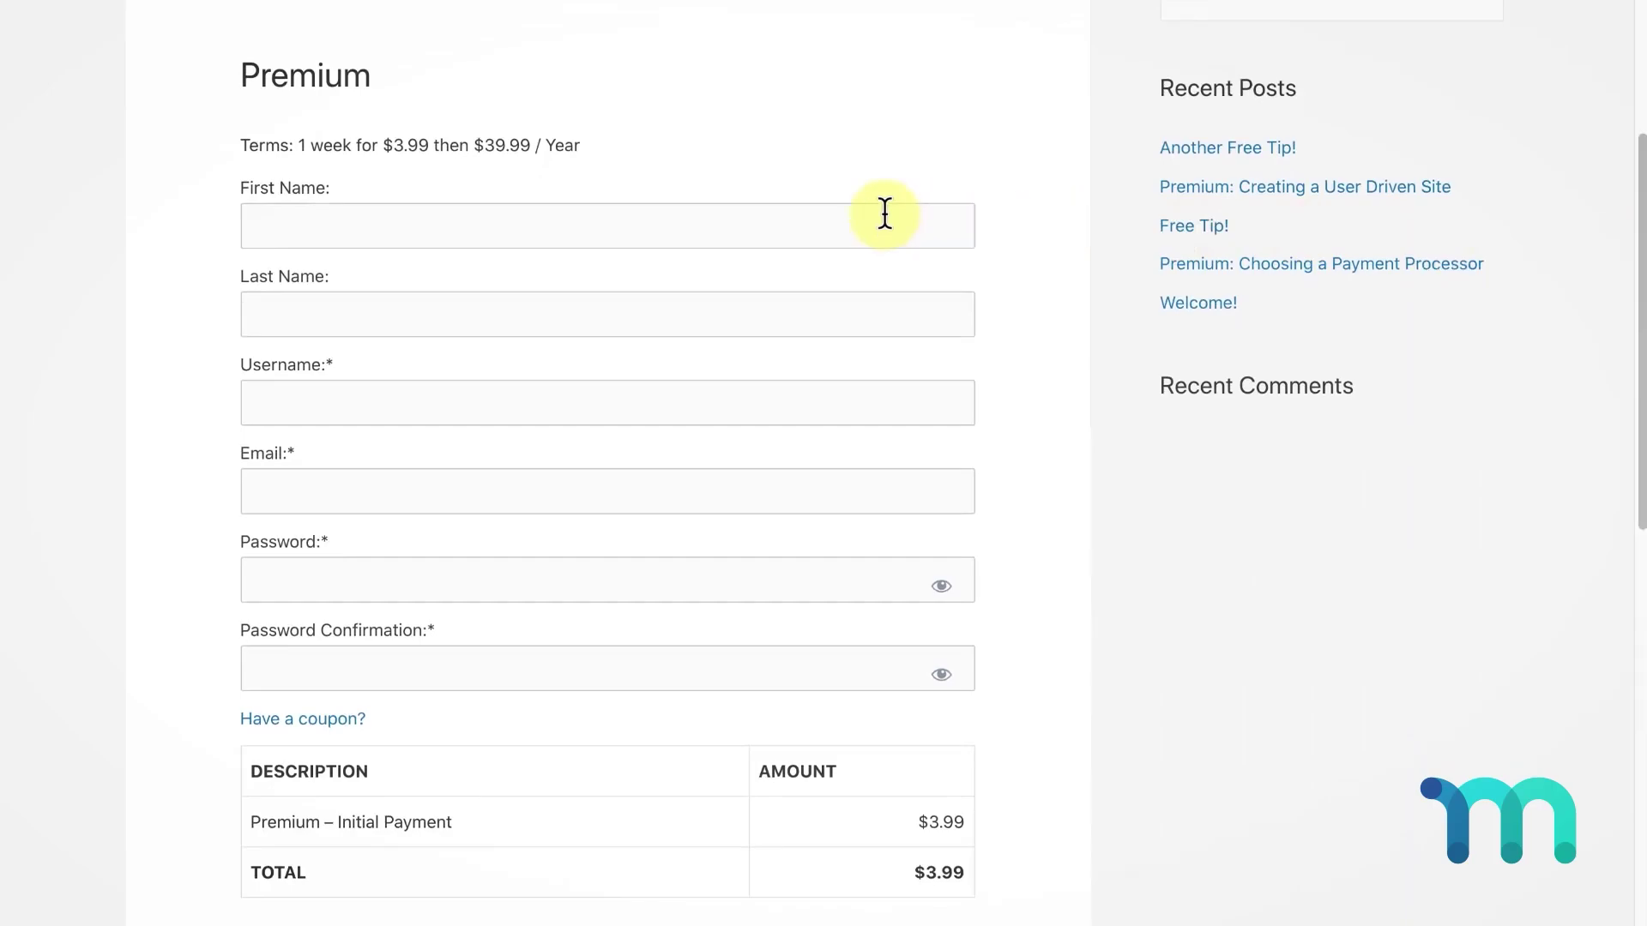
{"action": "left_click", "coordinate": [882, 216]}
{"action": "type", "text": "MP"}
{"action": "left_click", "coordinate": [797, 331]}
{"action": "type", "text": "Test"}
{"action": "left_click", "coordinate": [777, 402]}
{"action": "type", "text": "mptestuser"}
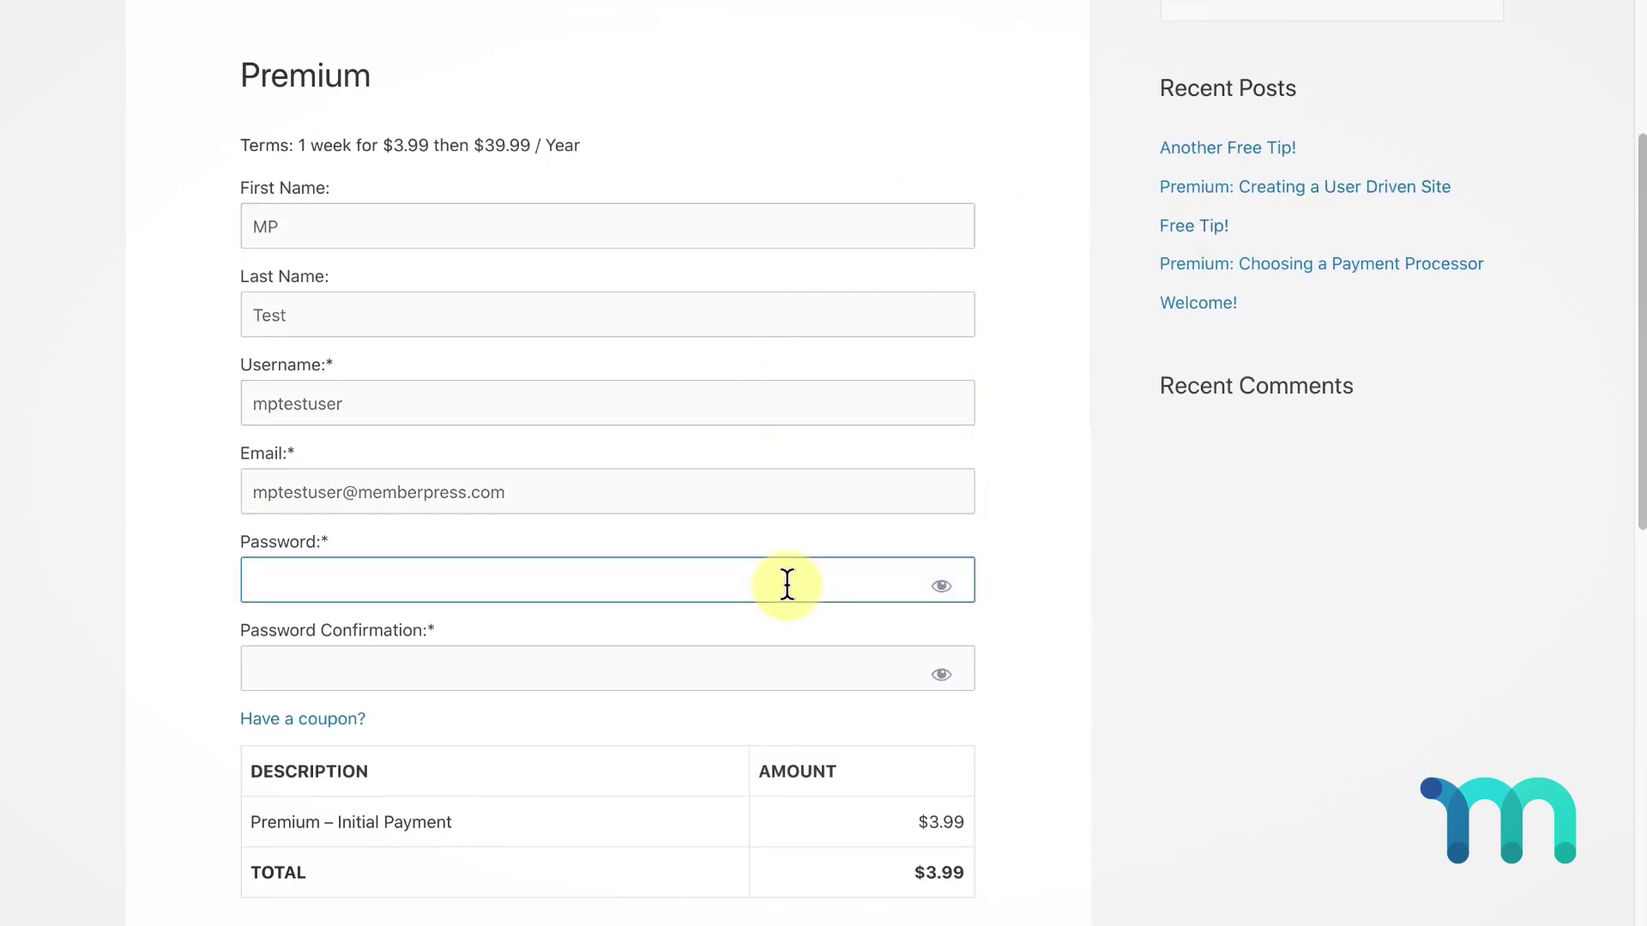